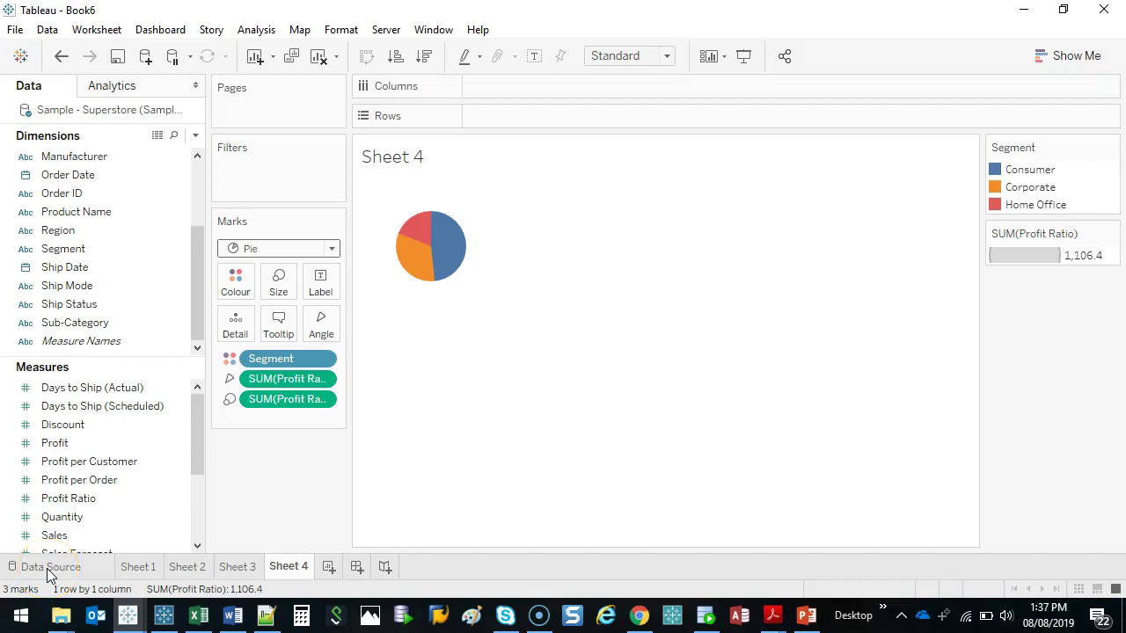
# Save the workbook as "Tableau Workbook" in the Tableau Course folder, using the Tableau Workbook (*.twb) file type.
pyautogui.click(146, 218)
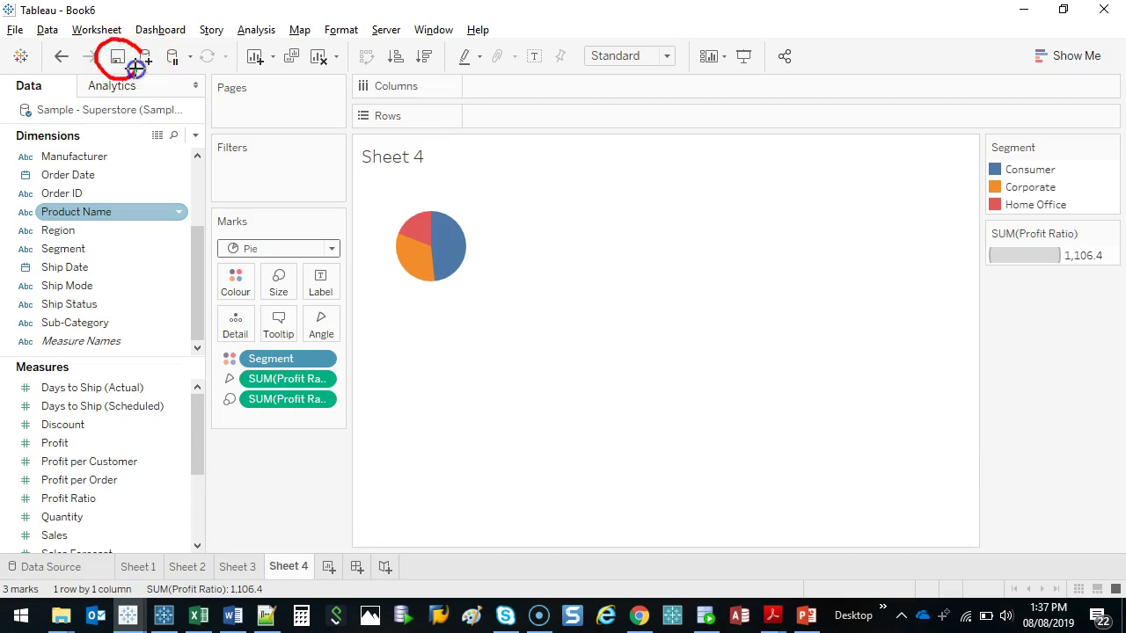
pyautogui.click(15, 30)
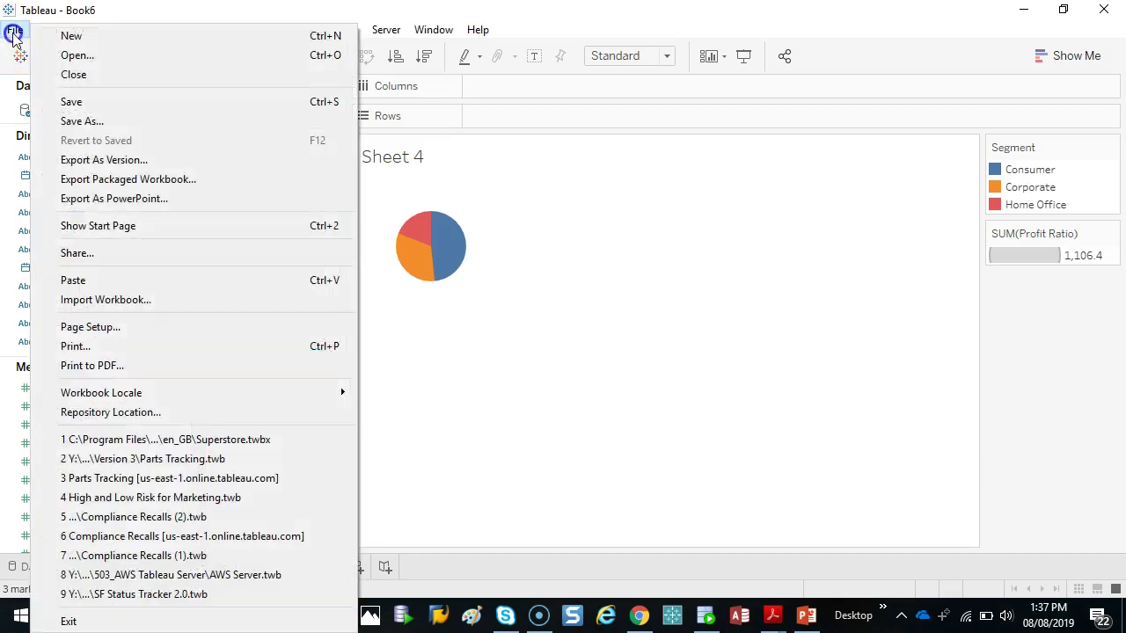
pyautogui.click(80, 121)
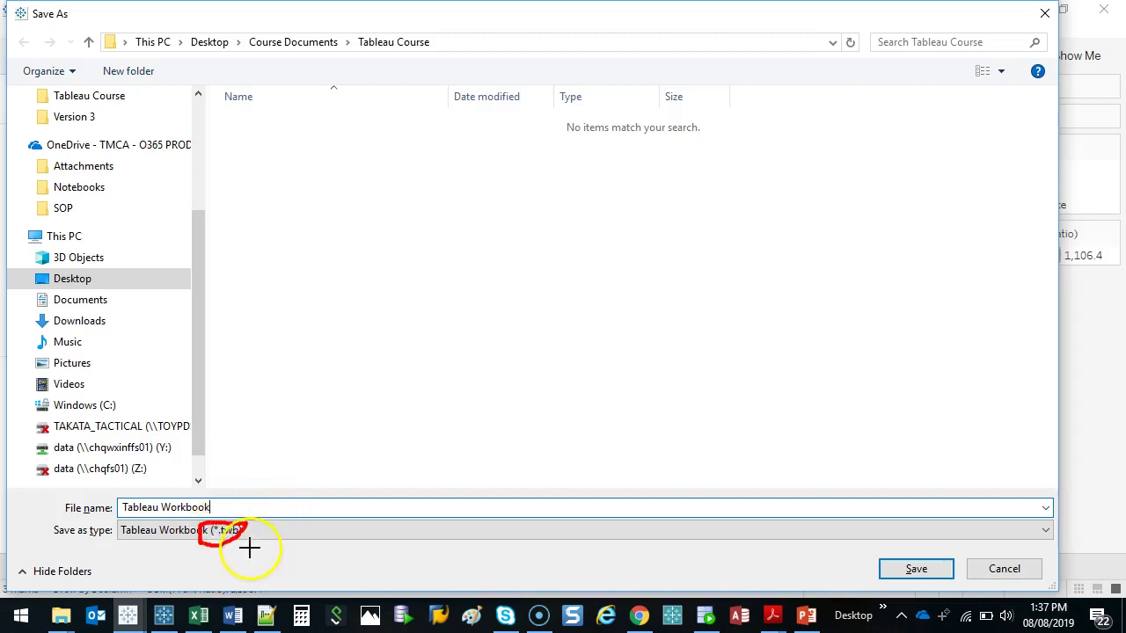
pyautogui.click(932, 572)
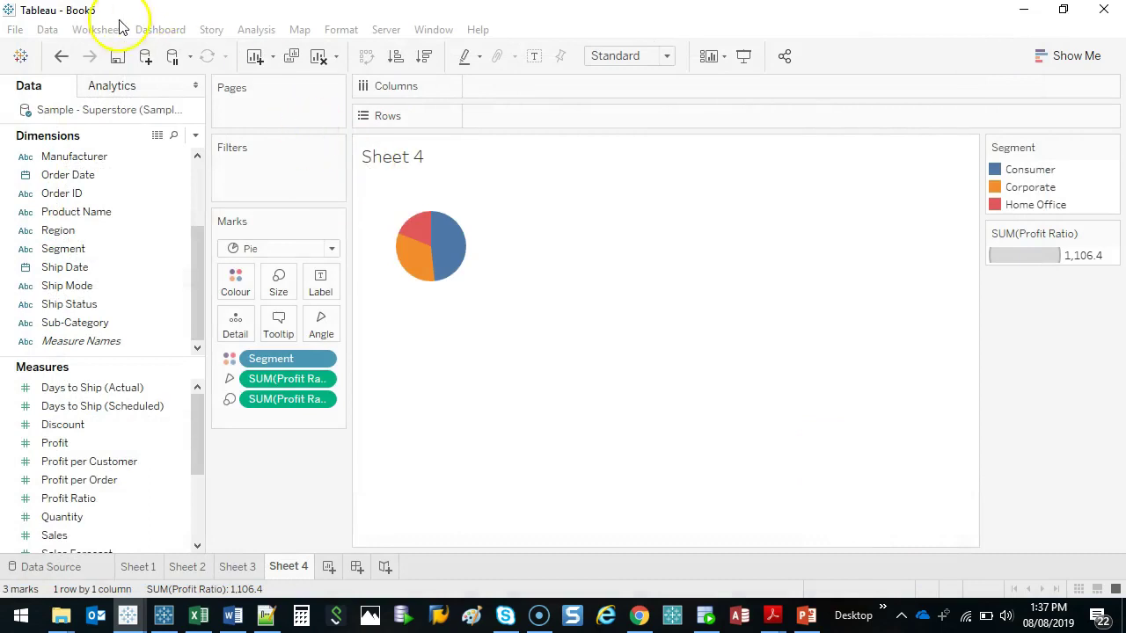
pyautogui.moveTo(106, 3)
pyautogui.mouseDown()
pyautogui.moveTo(211, 6)
pyautogui.moveTo(62, 35)
pyautogui.mouseUp()
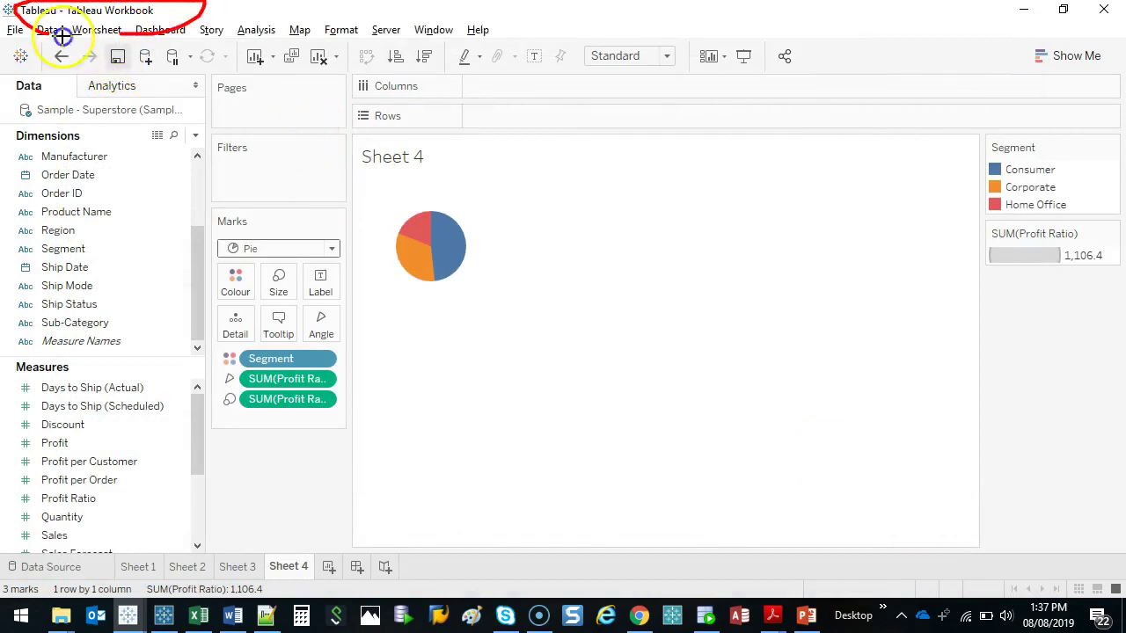
pyautogui.press('Escape')
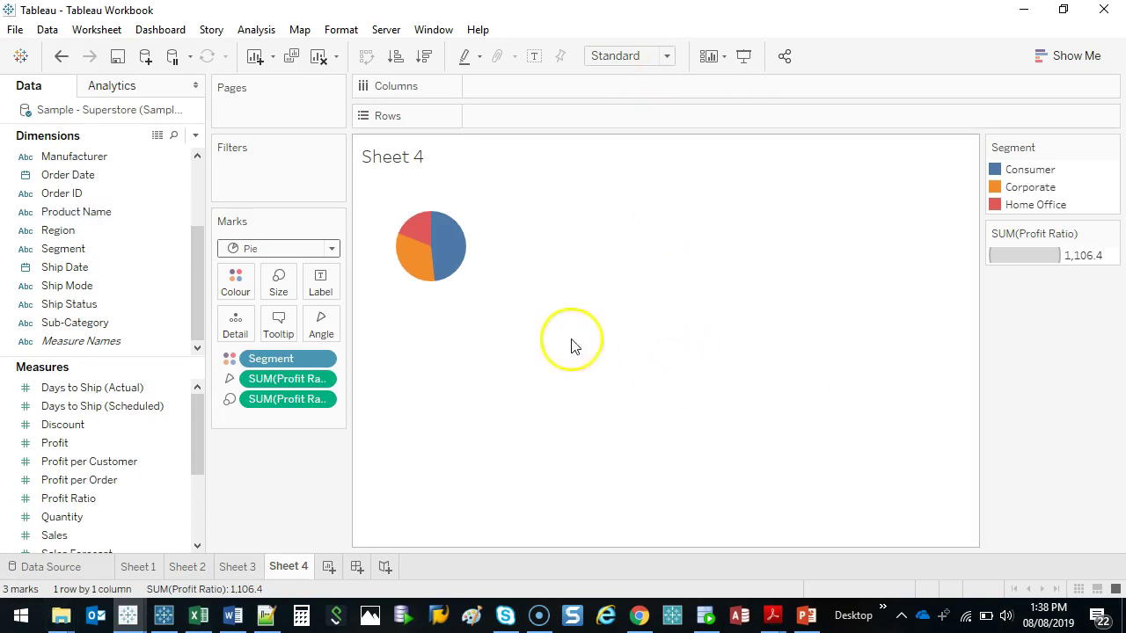
# Examine the default tooltip shown for the Consumer slice of the pie chart on Sheet 4.
pyautogui.click(437, 249)
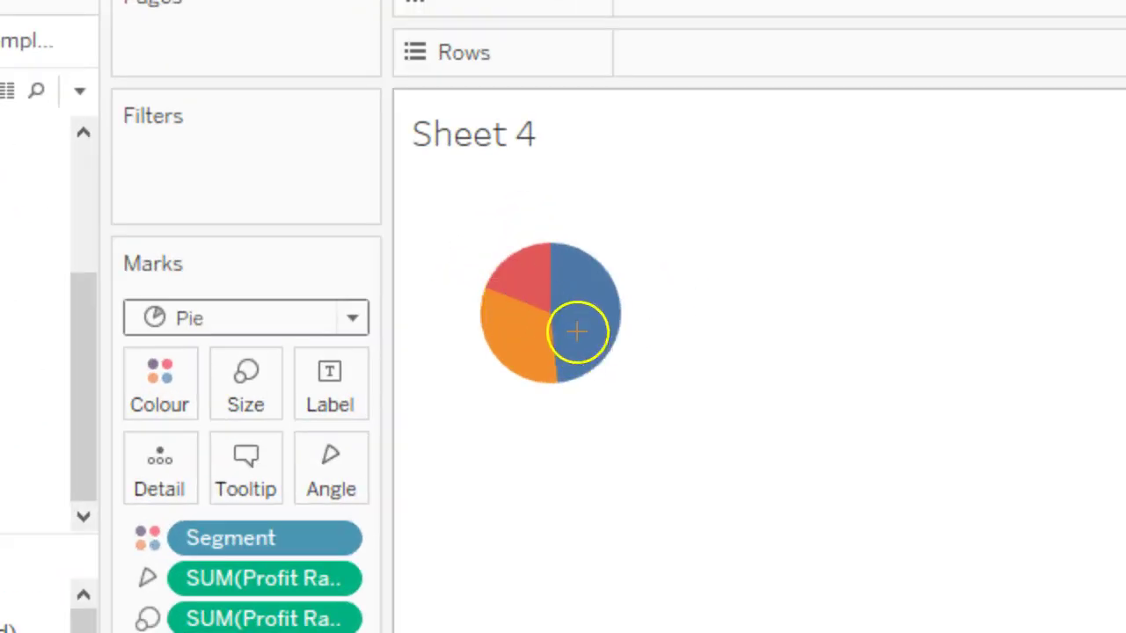
pyautogui.click(439, 248)
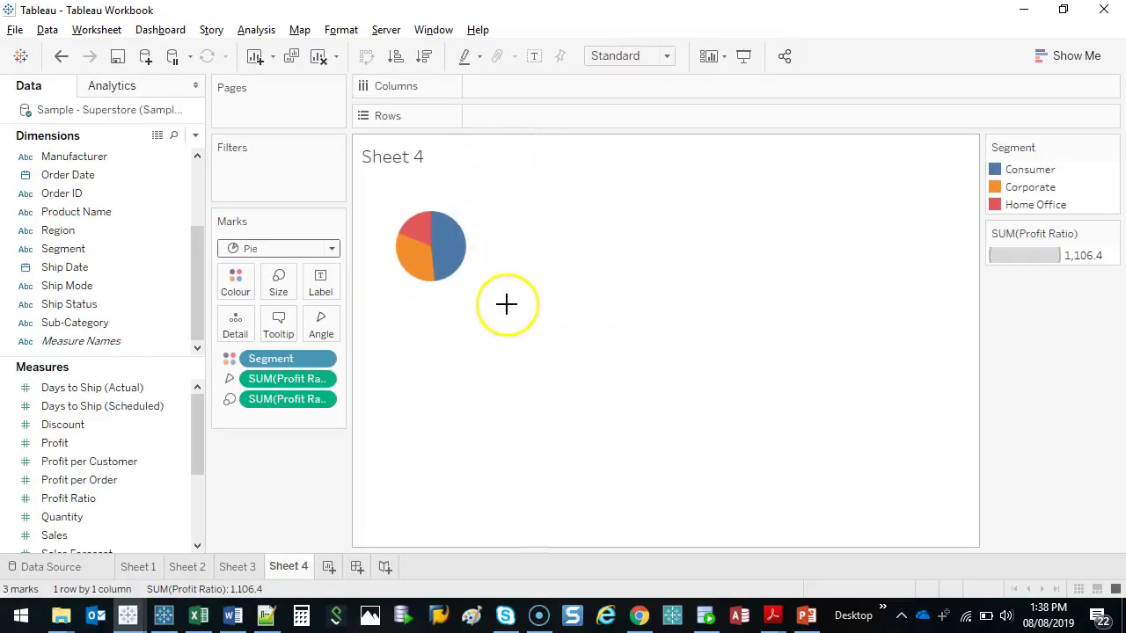
pyautogui.moveTo(528, 242)
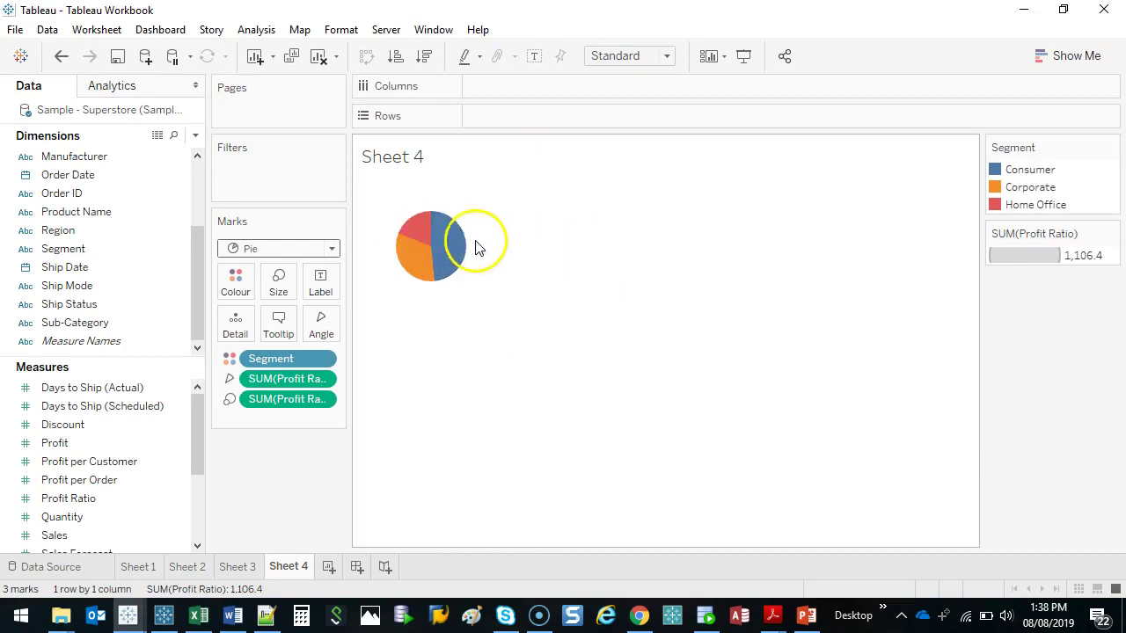
pyautogui.moveTo(458, 259)
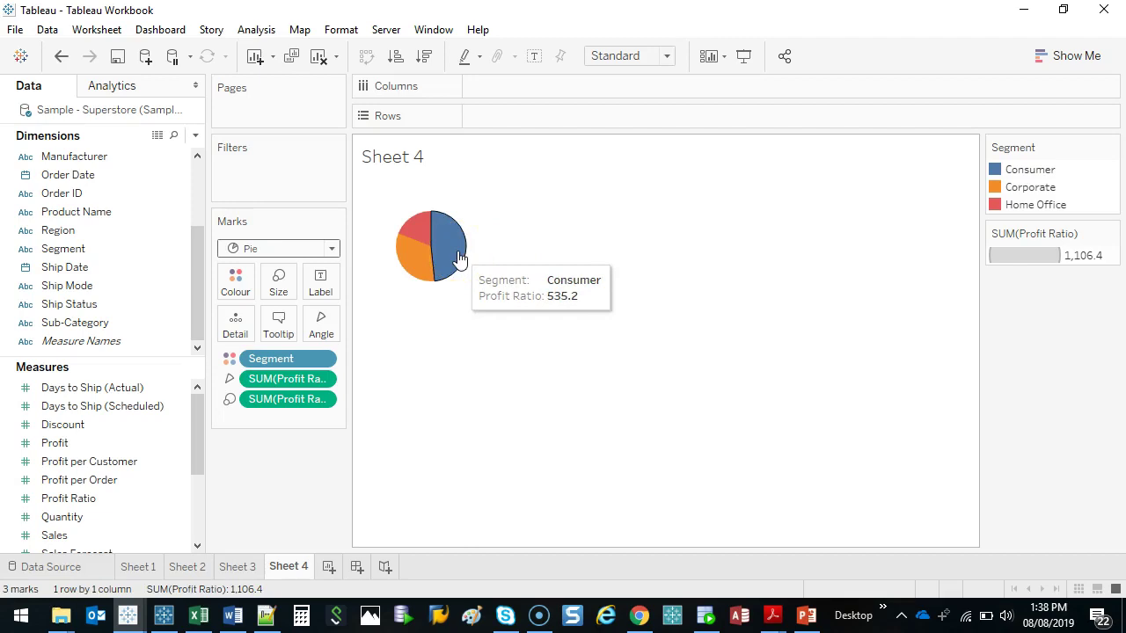
pyautogui.click(448, 245)
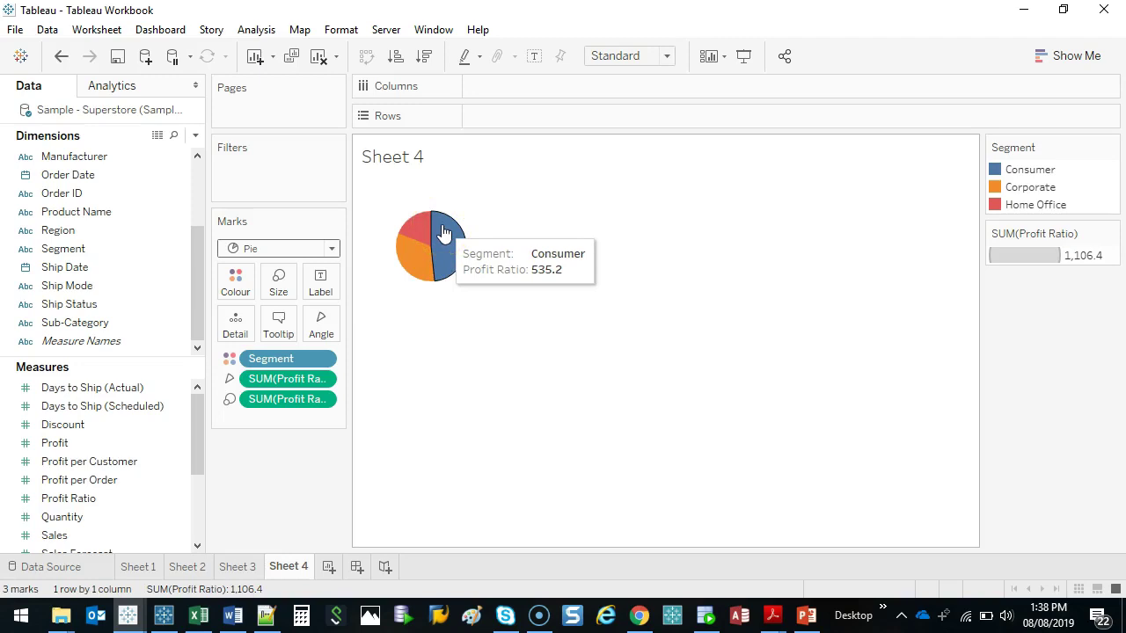
pyautogui.click(435, 239)
# Open the tooltip editor for the pie marks and inspect its Segment and SUM(Profit Ratio) fields.
pyautogui.click(284, 319)
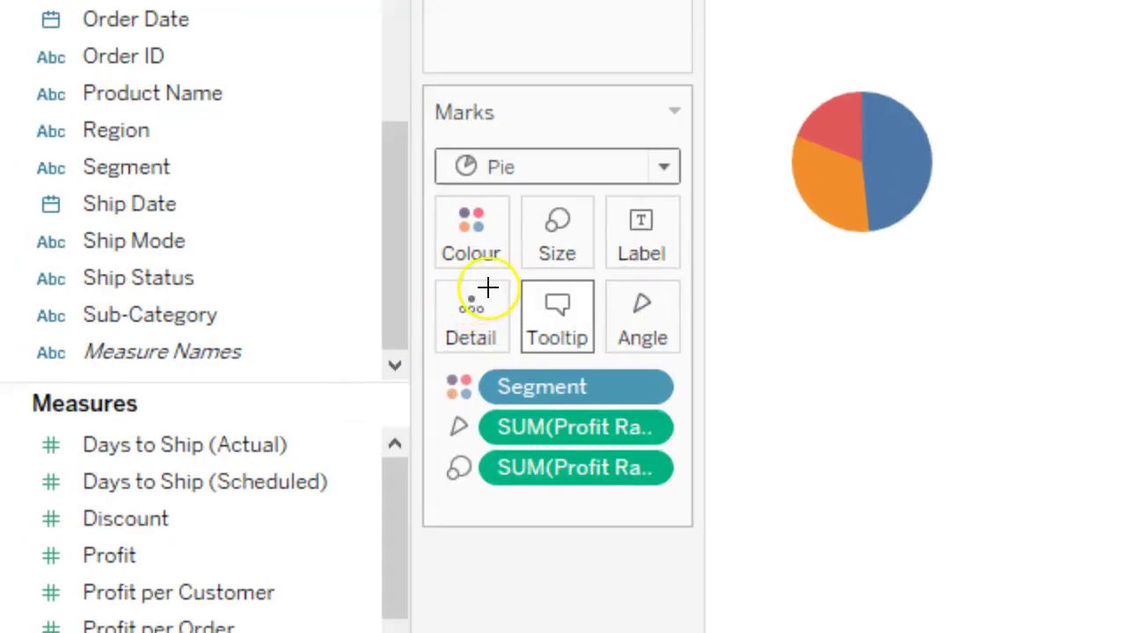
pyautogui.moveTo(502, 264)
pyautogui.mouseDown()
pyautogui.moveTo(610, 267)
pyautogui.moveTo(601, 361)
pyautogui.moveTo(505, 353)
pyautogui.moveTo(502, 269)
pyautogui.mouseUp()
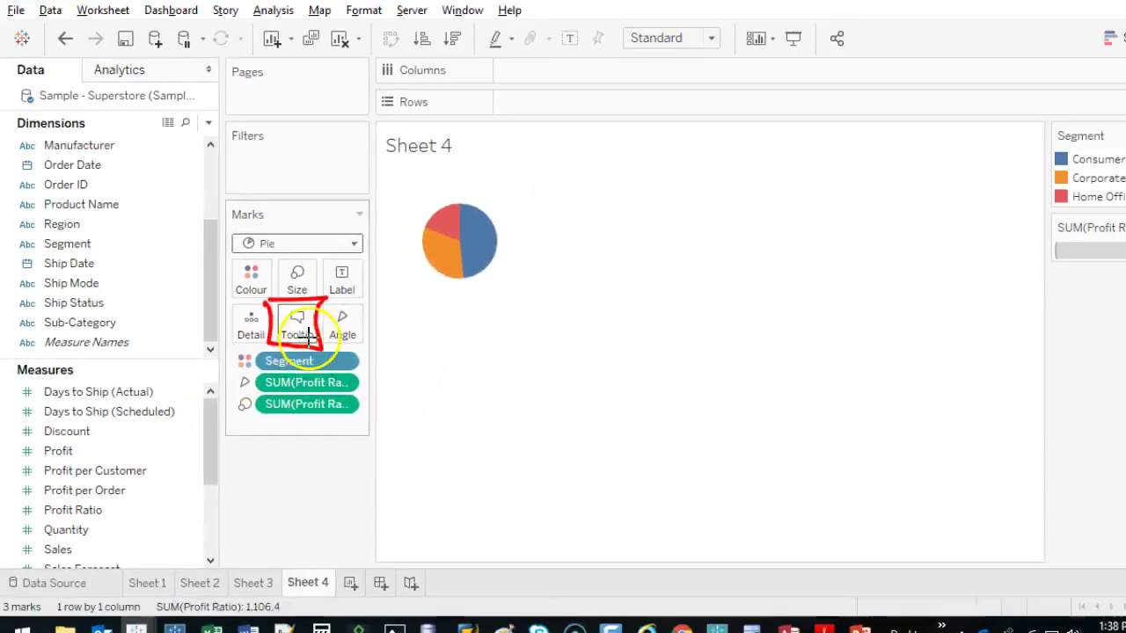
pyautogui.click(405, 321)
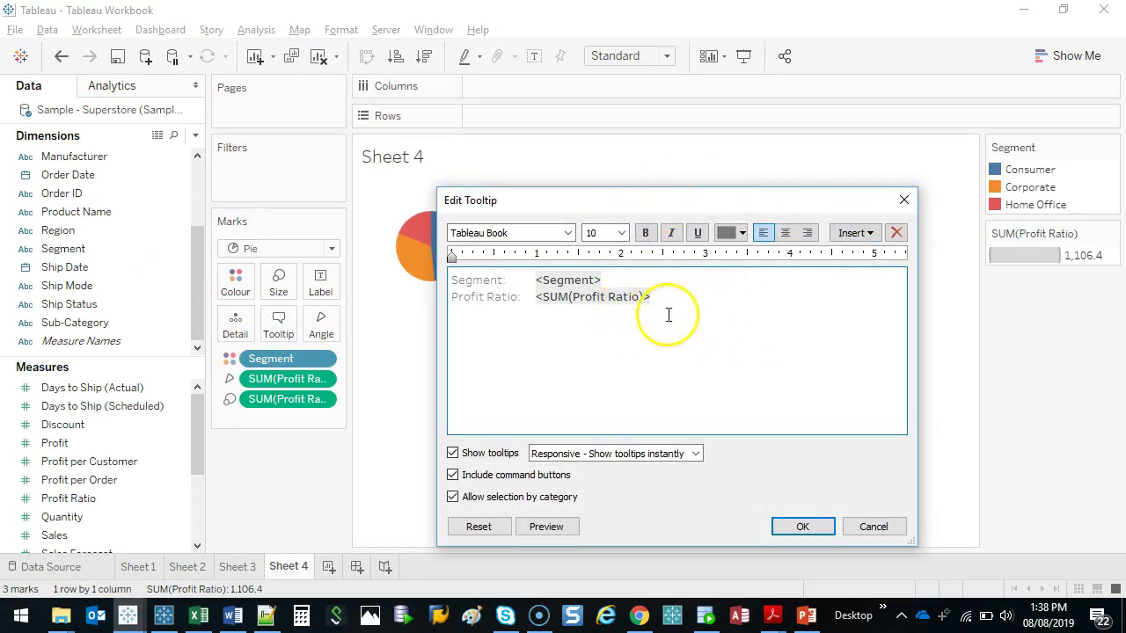
pyautogui.moveTo(596, 278); pyautogui.dragTo(607, 279)
pyautogui.moveTo(698, 299); pyautogui.dragTo(556, 301)
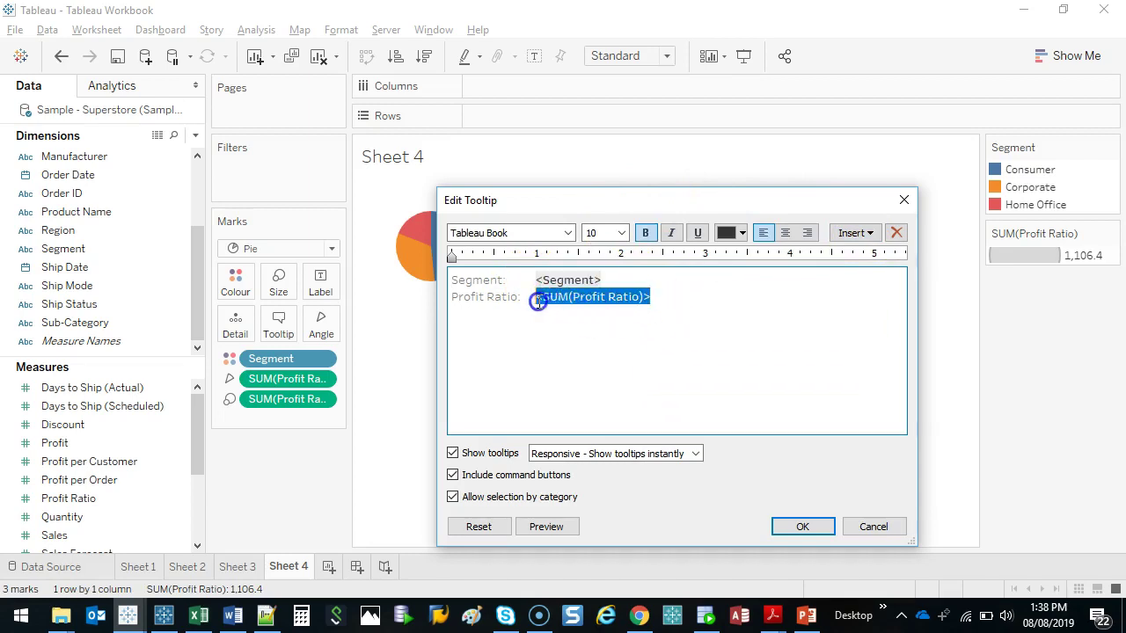
pyautogui.click(599, 281)
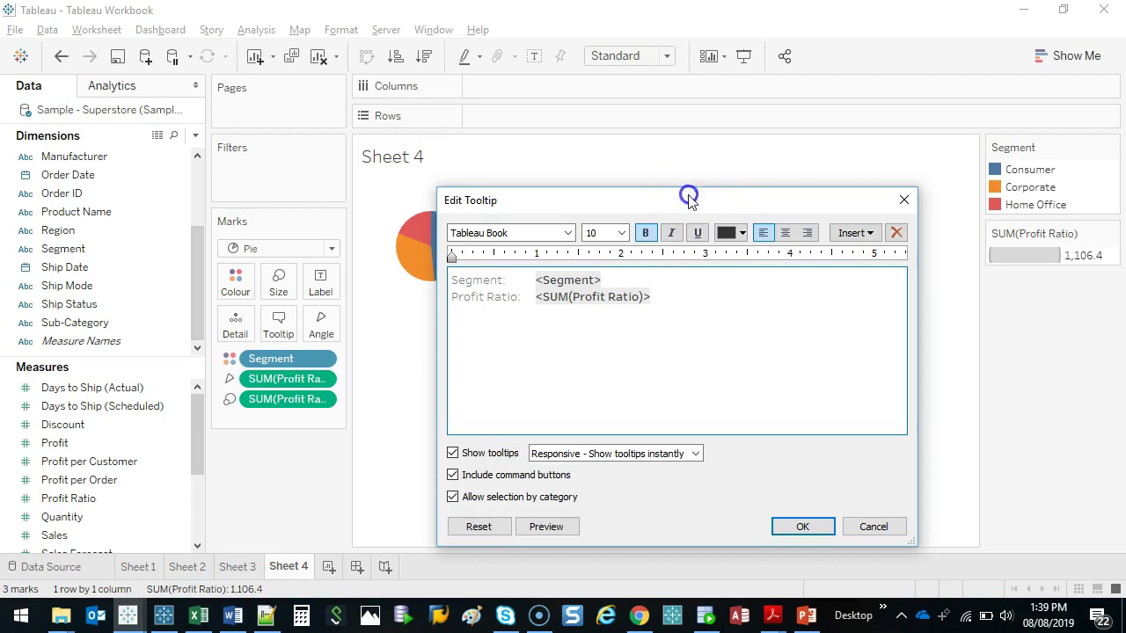
# Move the tooltip editor clear of the pie chart and preview the default tooltip.
pyautogui.moveTo(689, 197); pyautogui.dragTo(751, 147)
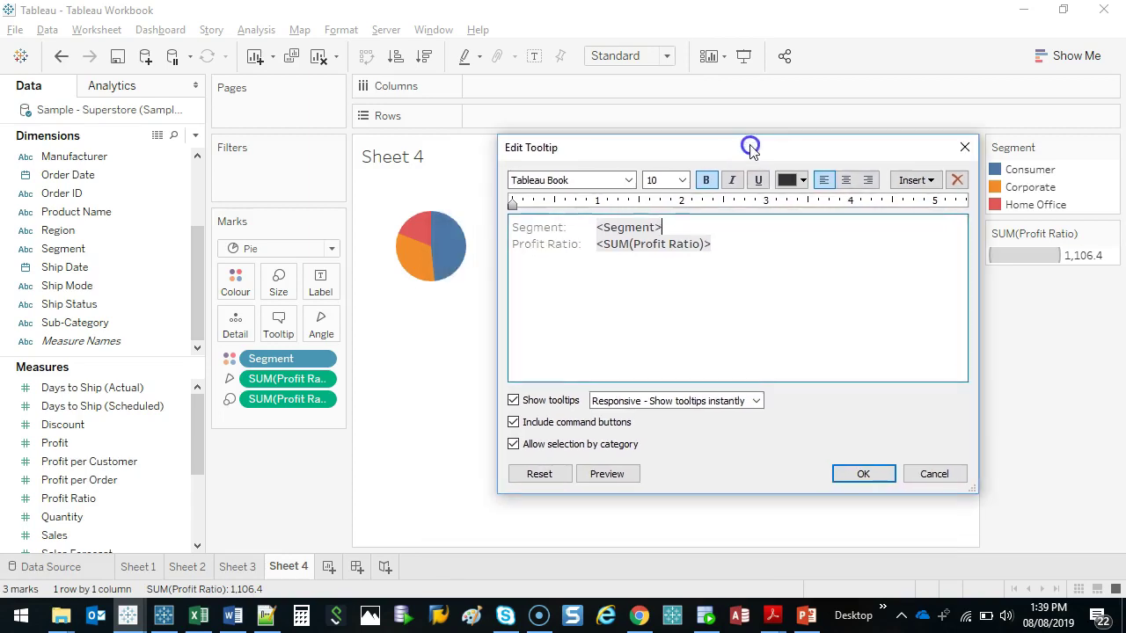
pyautogui.click(608, 475)
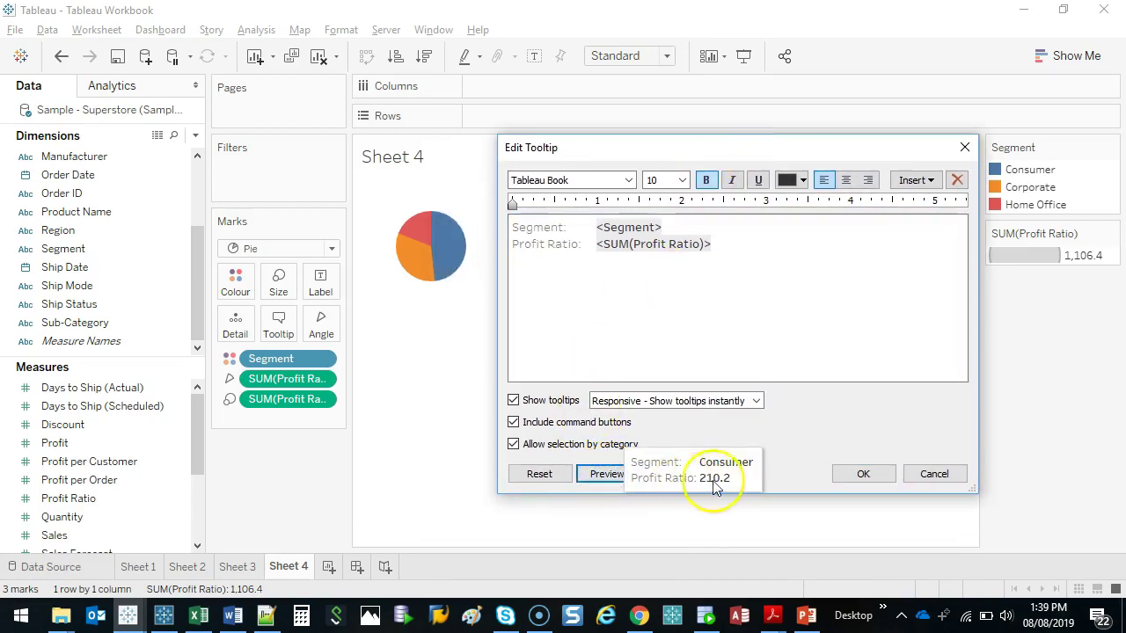
pyautogui.click(836, 421)
# Try adding the text "jsad;lfkjas;dlfkads" after the Segment field, preview the tooltip, and remove the text.
pyautogui.click(694, 227)
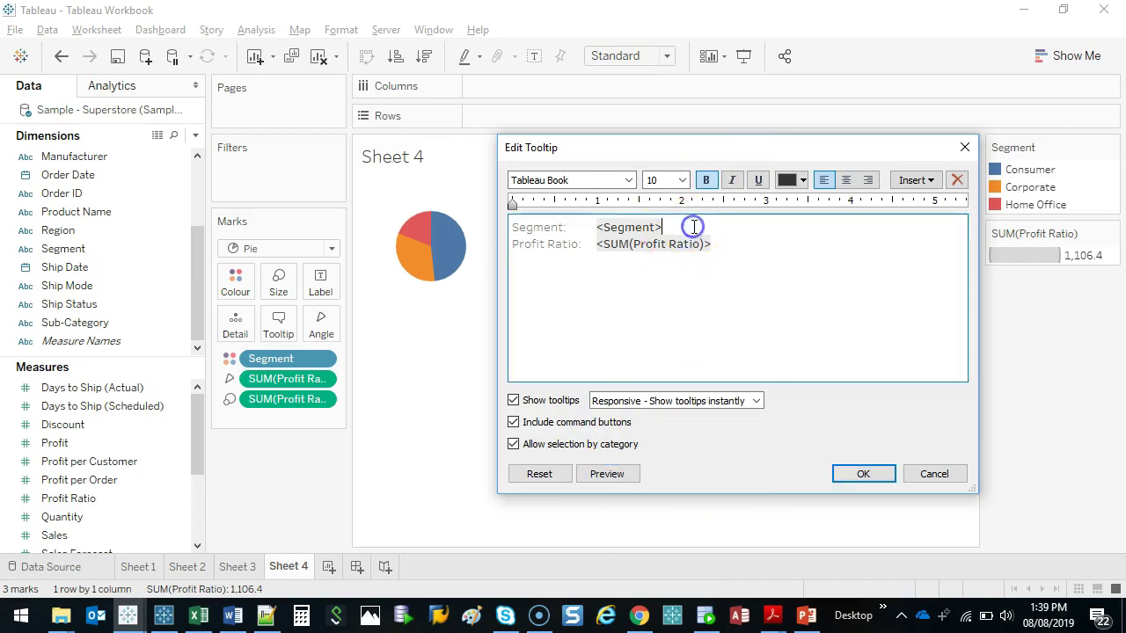
pyautogui.click(615, 475)
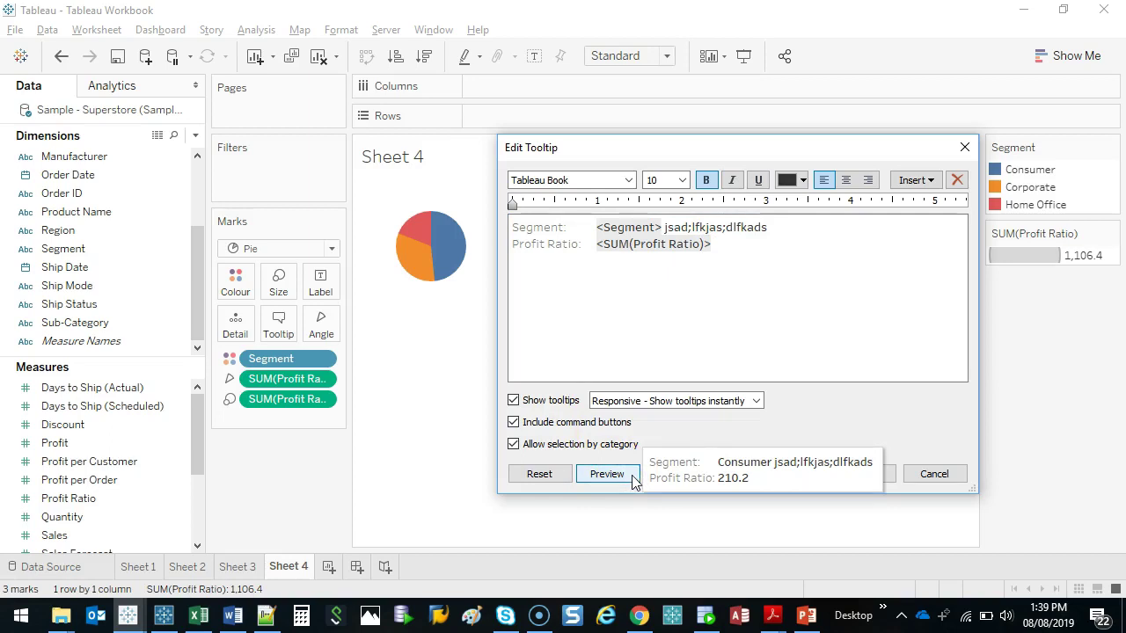
pyautogui.click(798, 234)
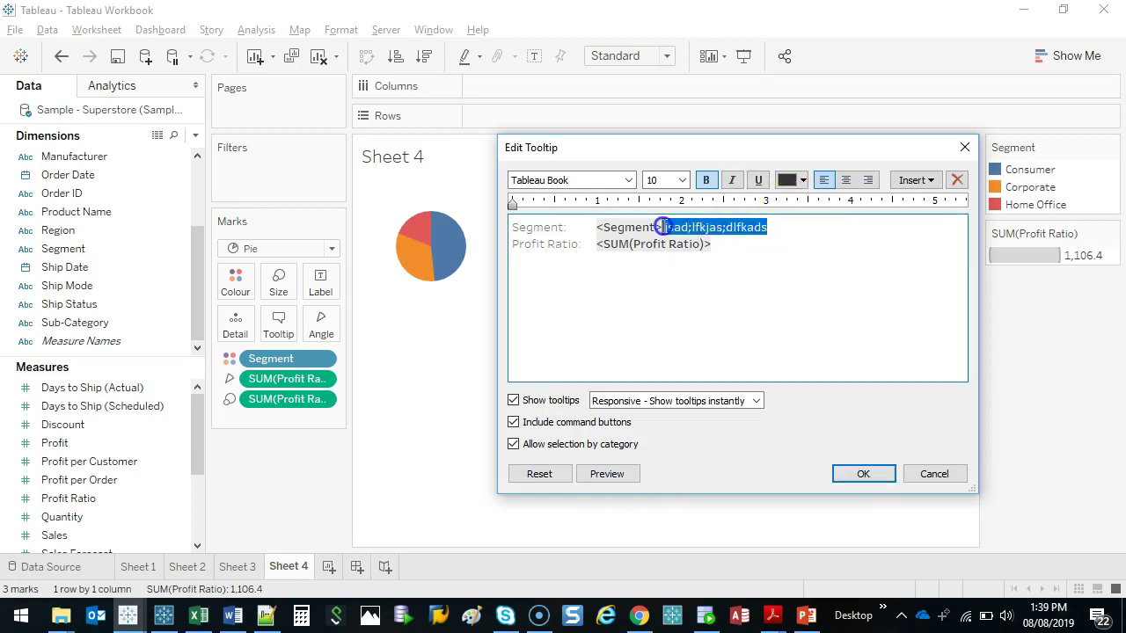
pyautogui.press('BackSpace')
# Rewrite the tooltip as the single sentence "In <Segment>, the Profit Ratio is <SUM(Profit Ratio)>", keeping both fields.
pyautogui.click(511, 227)
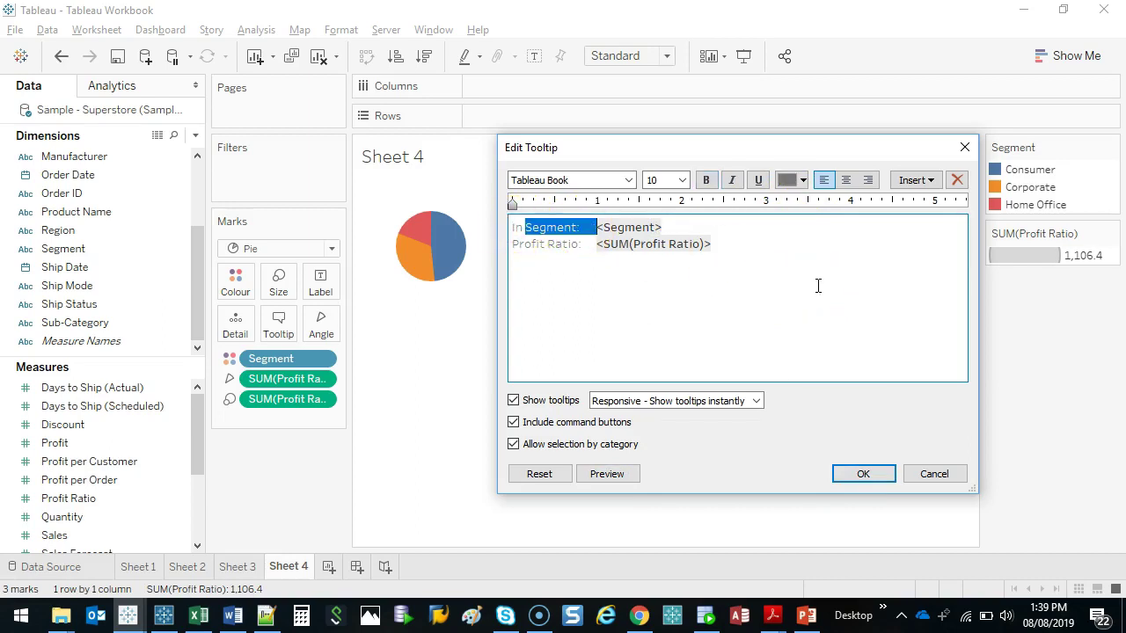
pyautogui.press('BackSpace')
pyautogui.press('End')
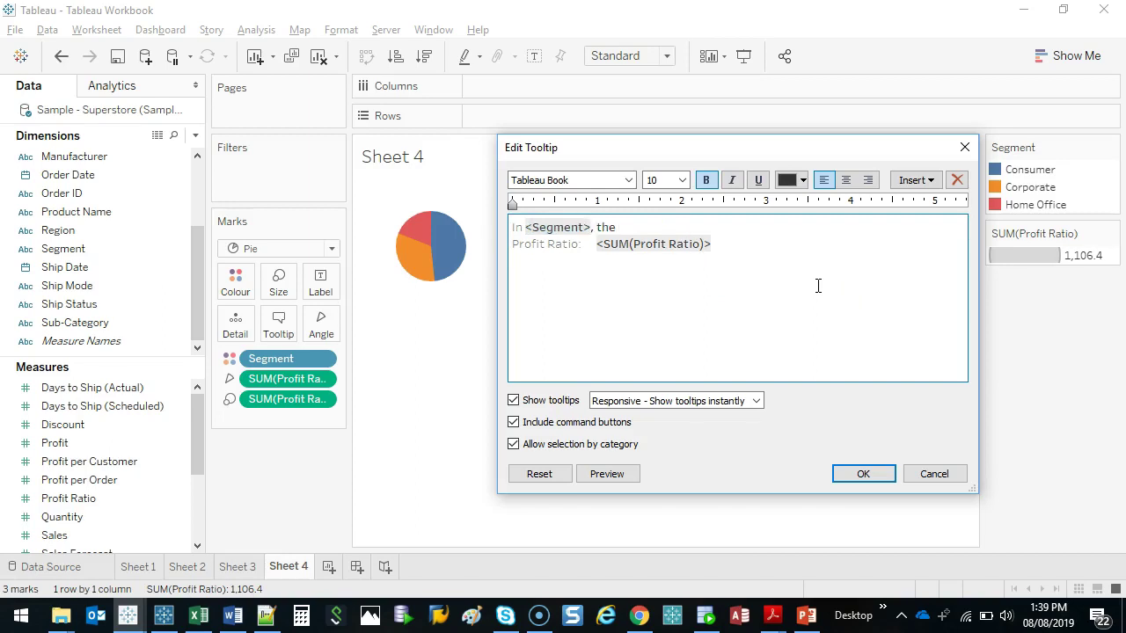
pyautogui.press('Delete')
pyautogui.moveTo(684, 228); pyautogui.dragTo(711, 228)
pyautogui.write('is')
pyautogui.click(825, 231)
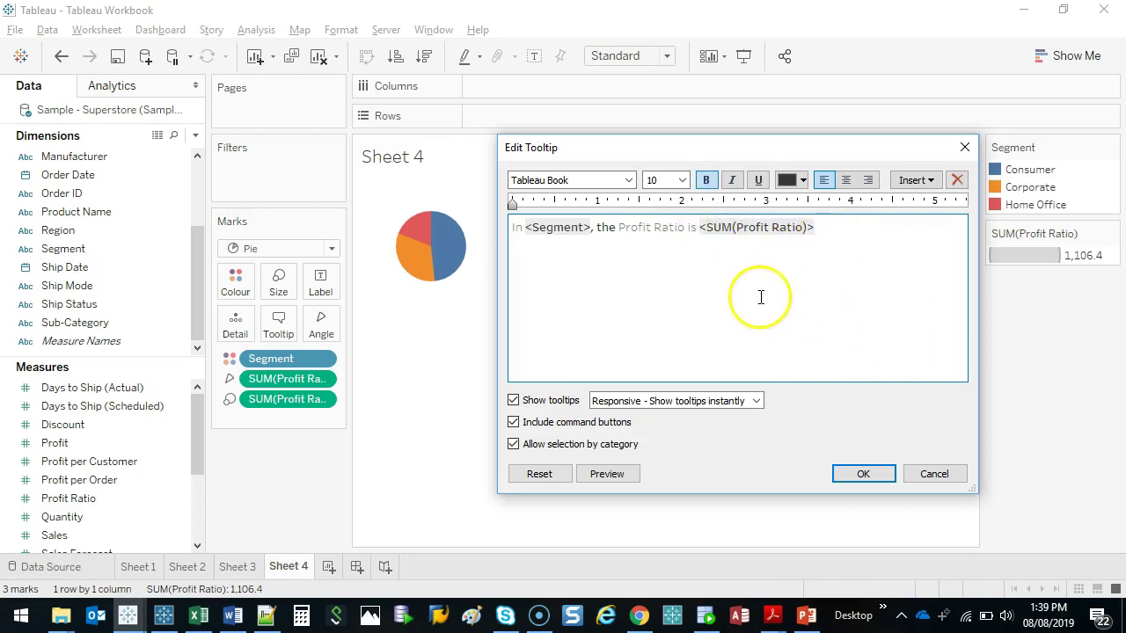
# Set the colour of the whole tooltip sentence to black.
pyautogui.hotkey('ctrl', 'a')
pyautogui.click(802, 180)
pyautogui.click(796, 203)
pyautogui.click(842, 225)
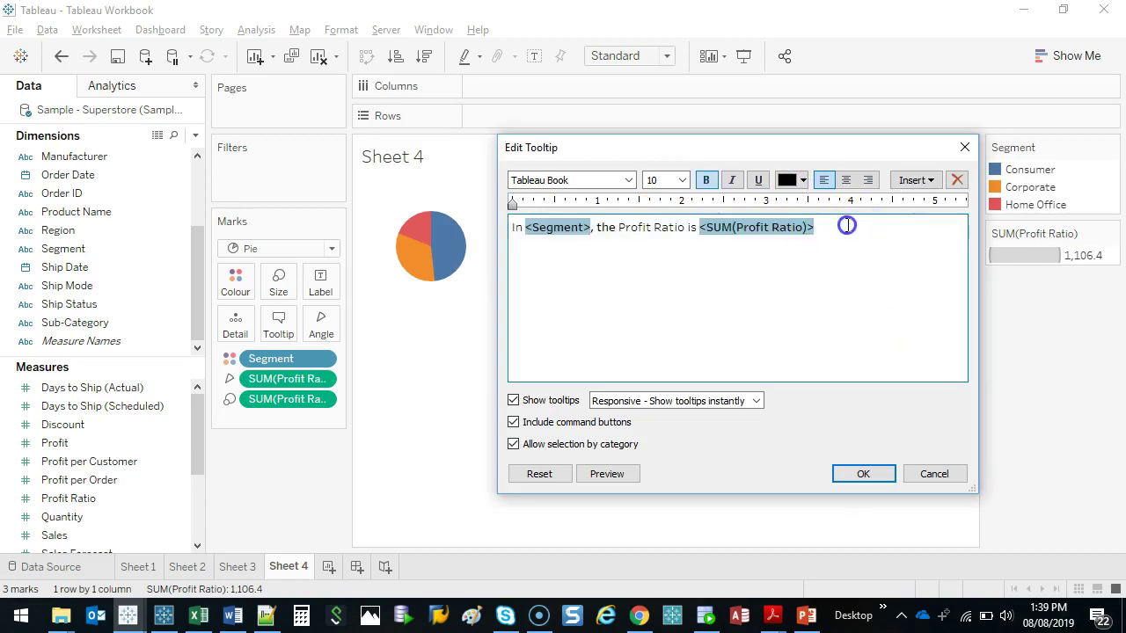
pyautogui.click(671, 229)
pyautogui.click(906, 227)
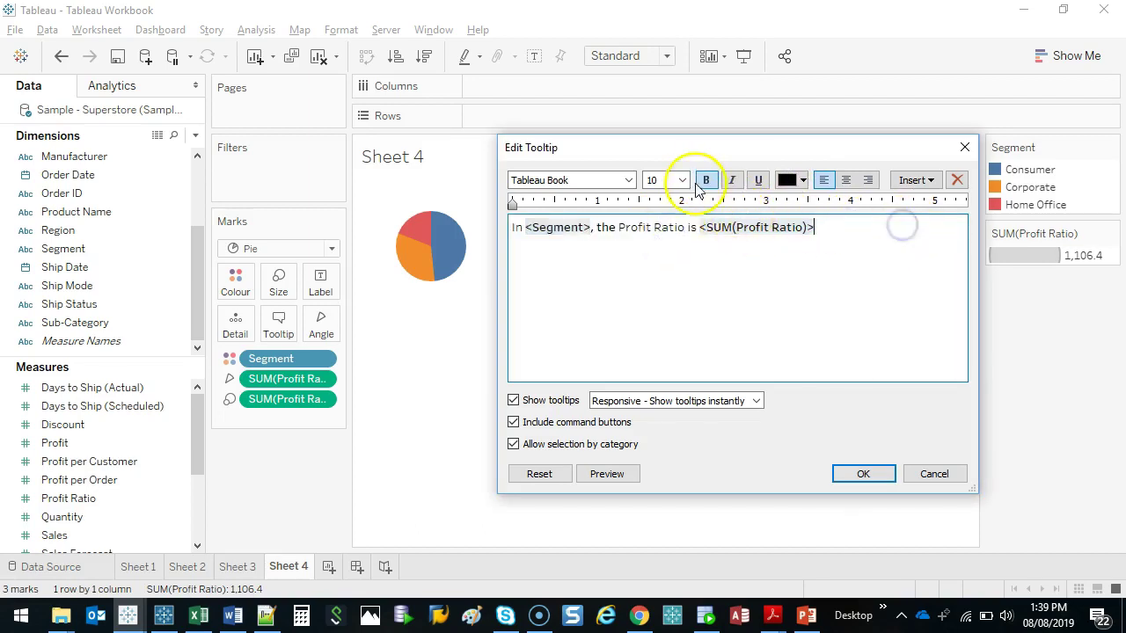
pyautogui.click(624, 242)
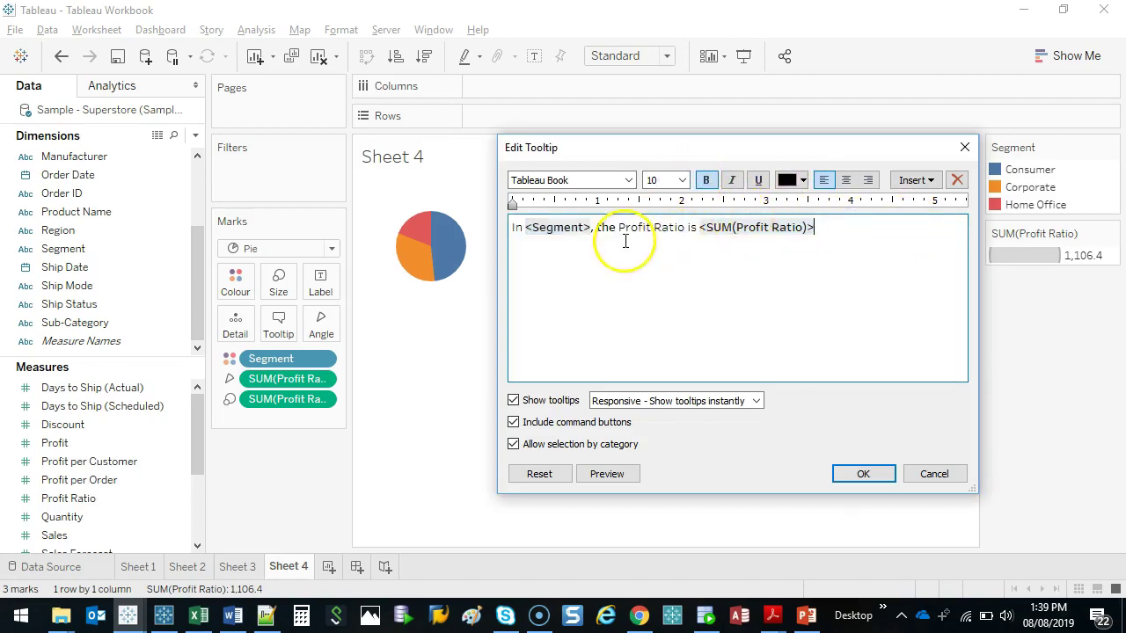
# Preview the reworded tooltip and remove the bold formatting from the word "the".
pyautogui.click(630, 473)
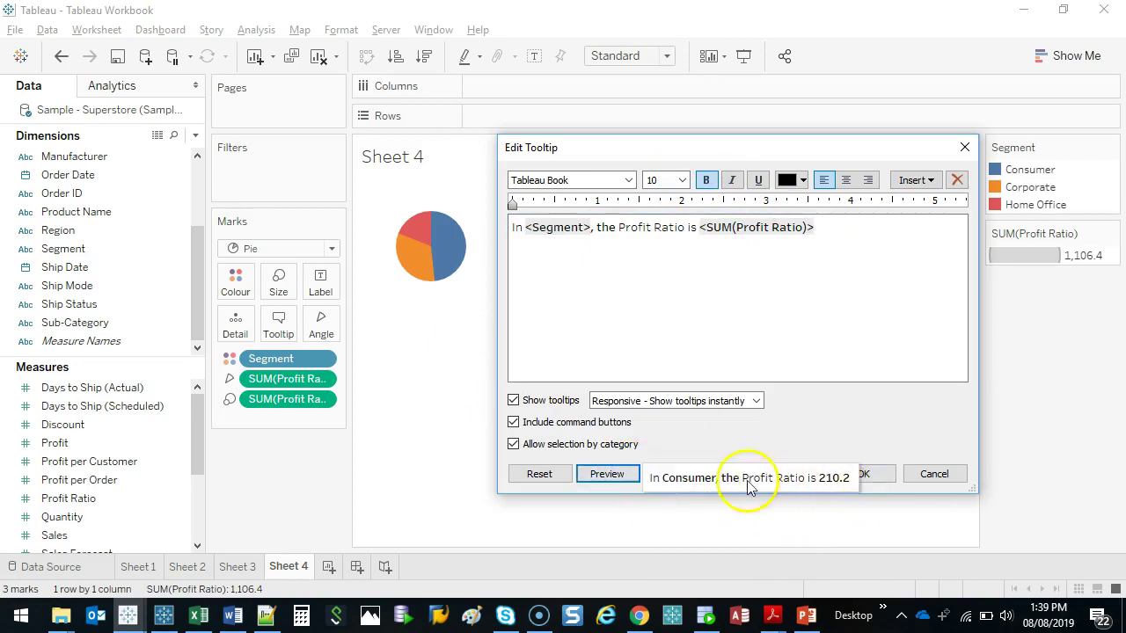
pyautogui.click(646, 271)
pyautogui.doubleClick(605, 227)
pyautogui.click(706, 180)
pyautogui.click(653, 250)
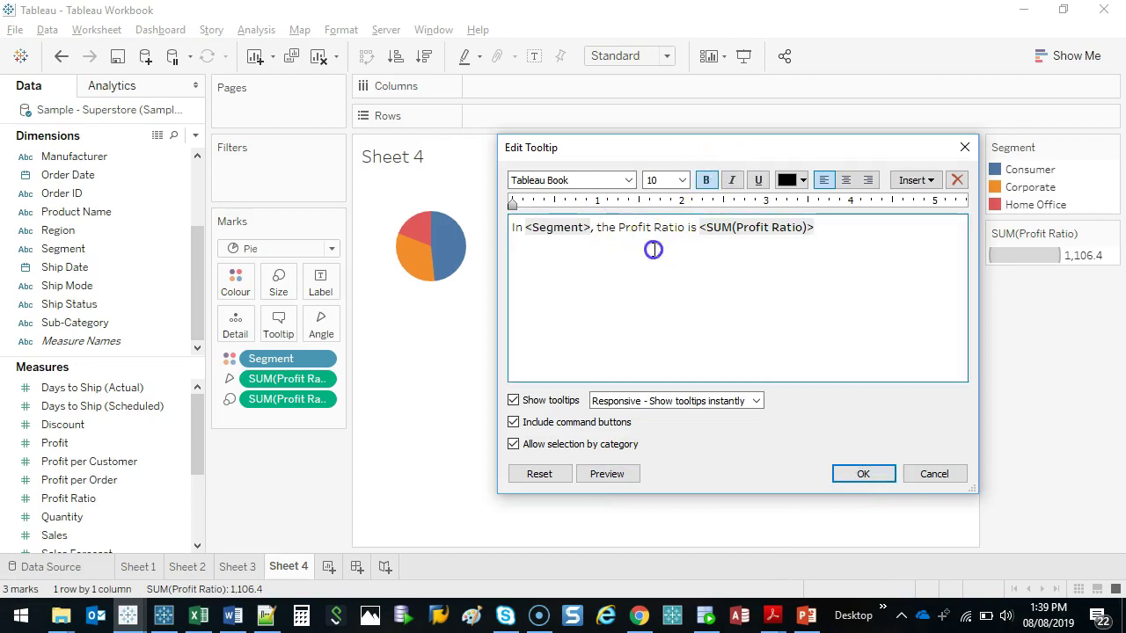
# Format the entire tooltip text in Tahoma with centre alignment and apply the tooltip changes.
pyautogui.hotkey('ctrl', 'a')
pyautogui.click(628, 179)
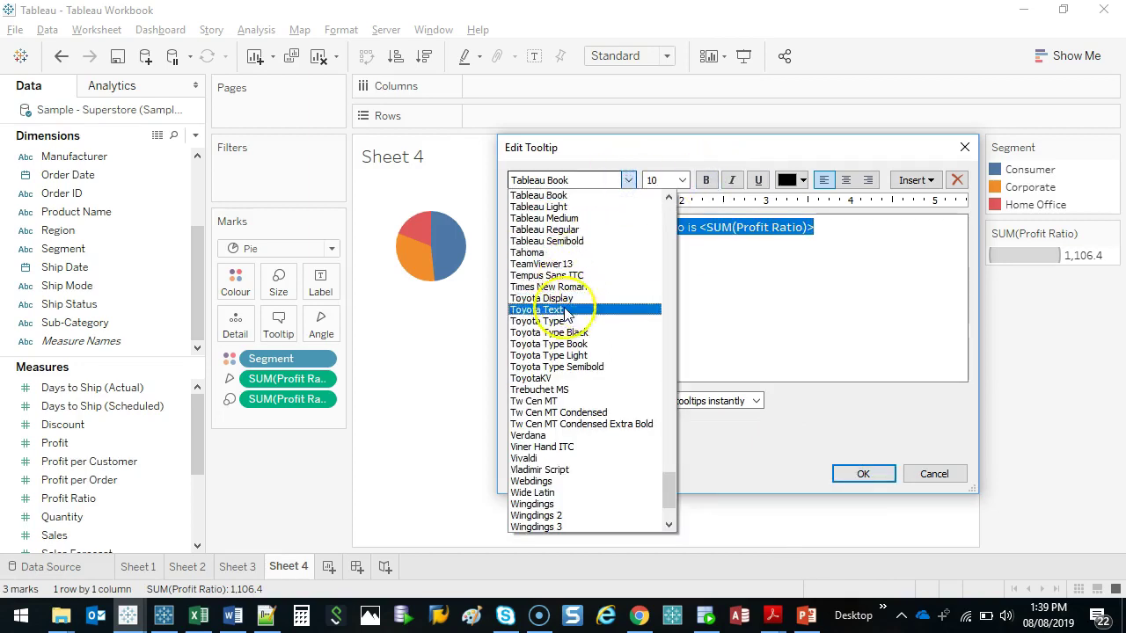
pyautogui.click(566, 254)
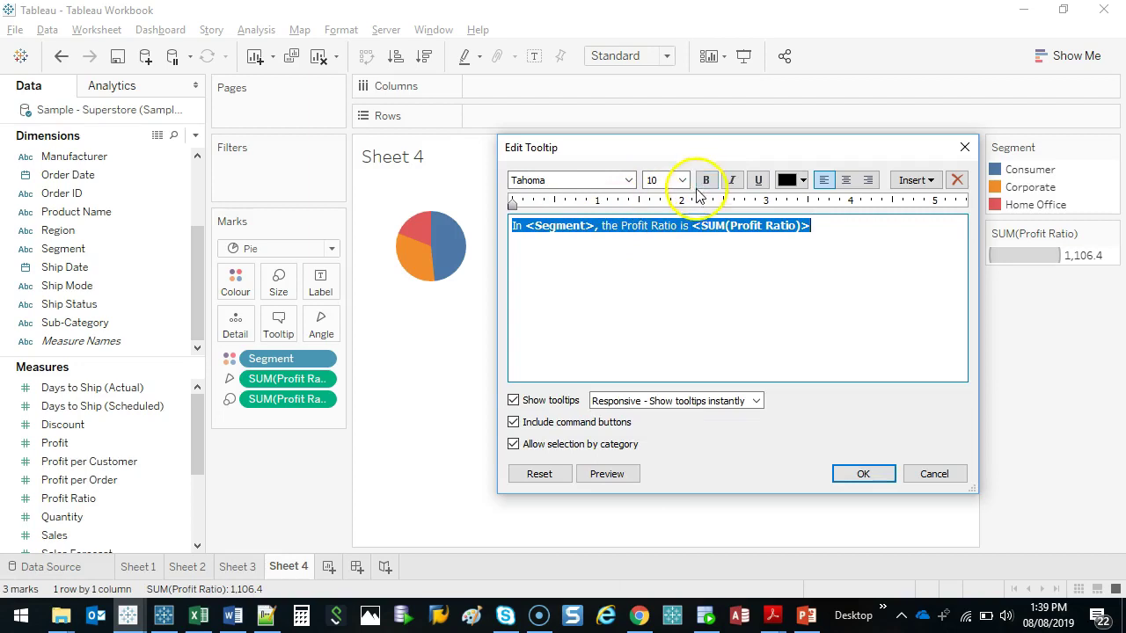
pyautogui.click(845, 180)
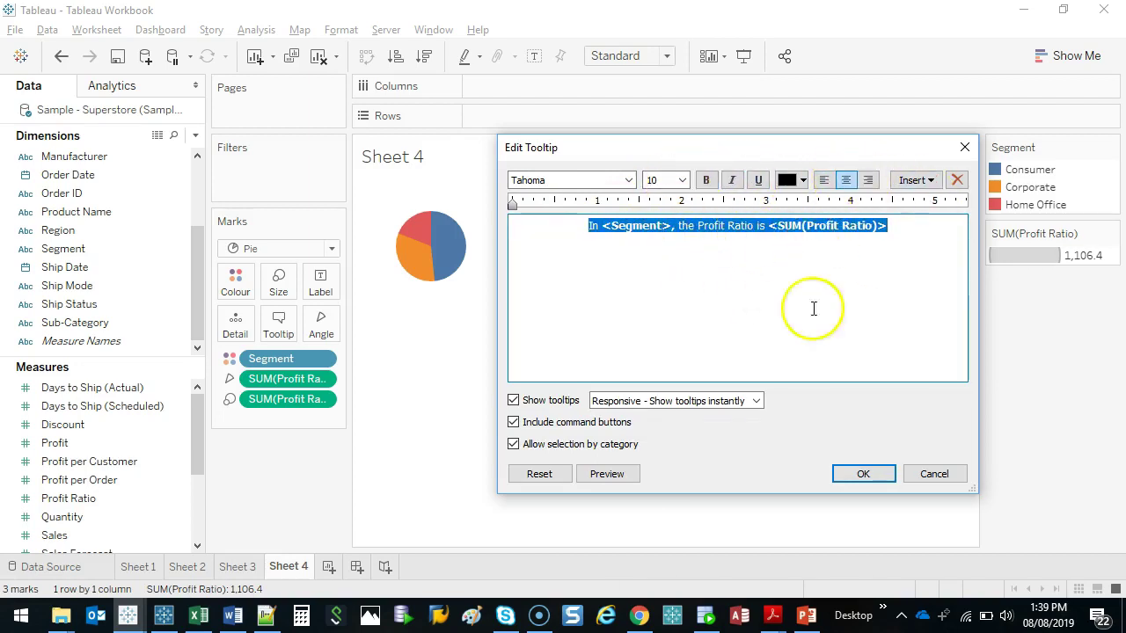
pyautogui.click(863, 474)
# Check the customised tooltip on the pie slices and widen the Data pane slightly.
pyautogui.moveTo(423, 257)
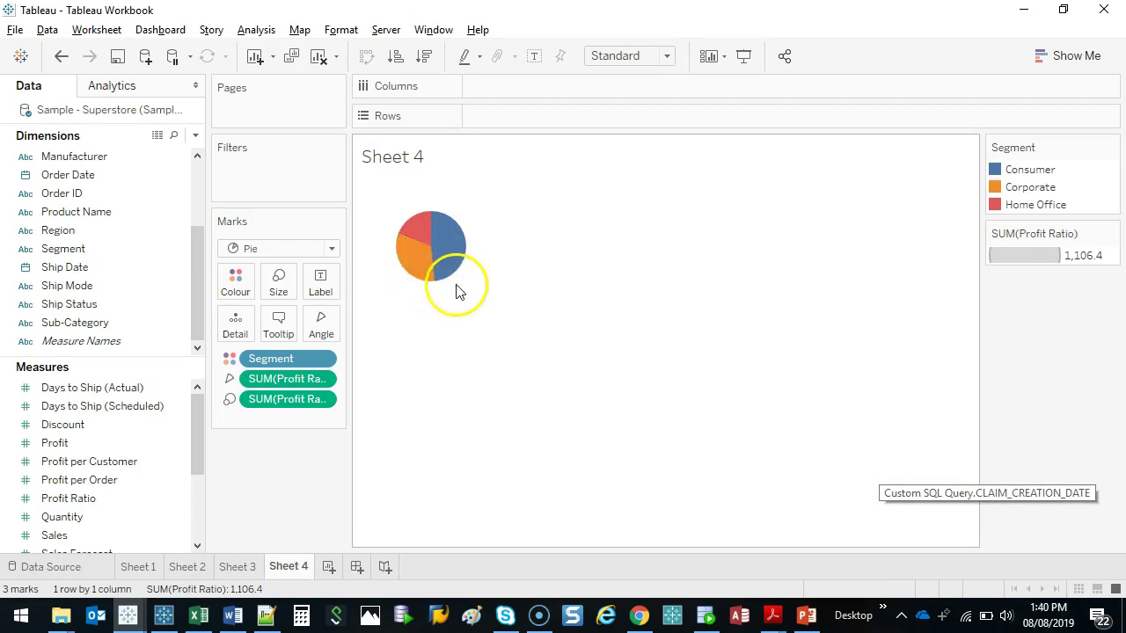
pyautogui.moveTo(435, 233)
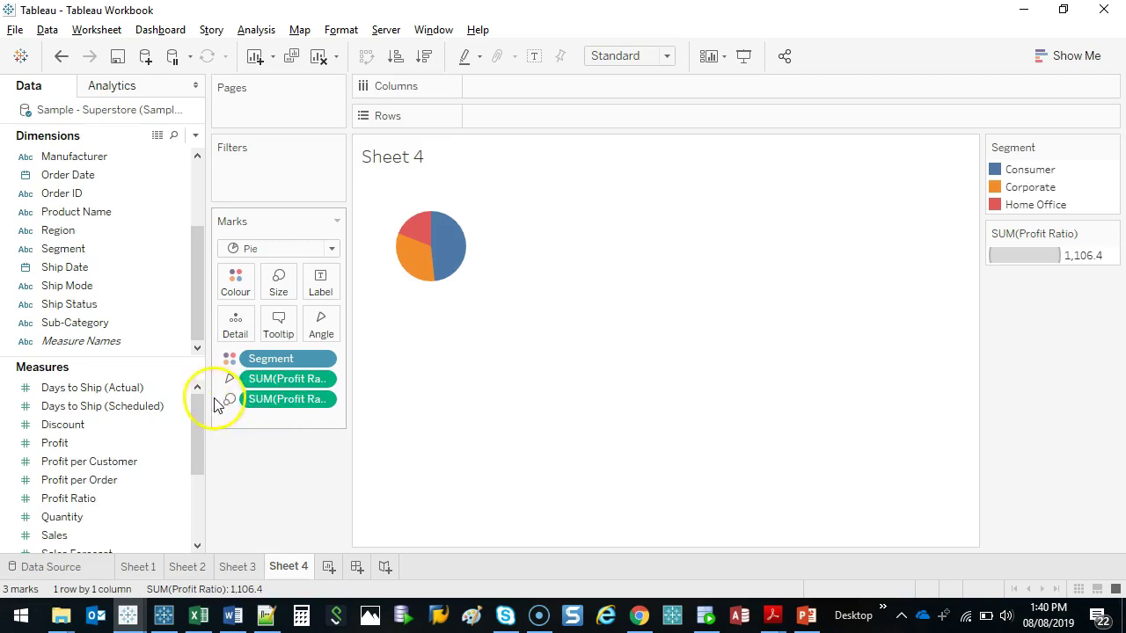
pyautogui.moveTo(207, 391)
pyautogui.mouseDown()
pyautogui.moveTo(249, 395)
pyautogui.moveTo(212, 395)
pyautogui.mouseUp()
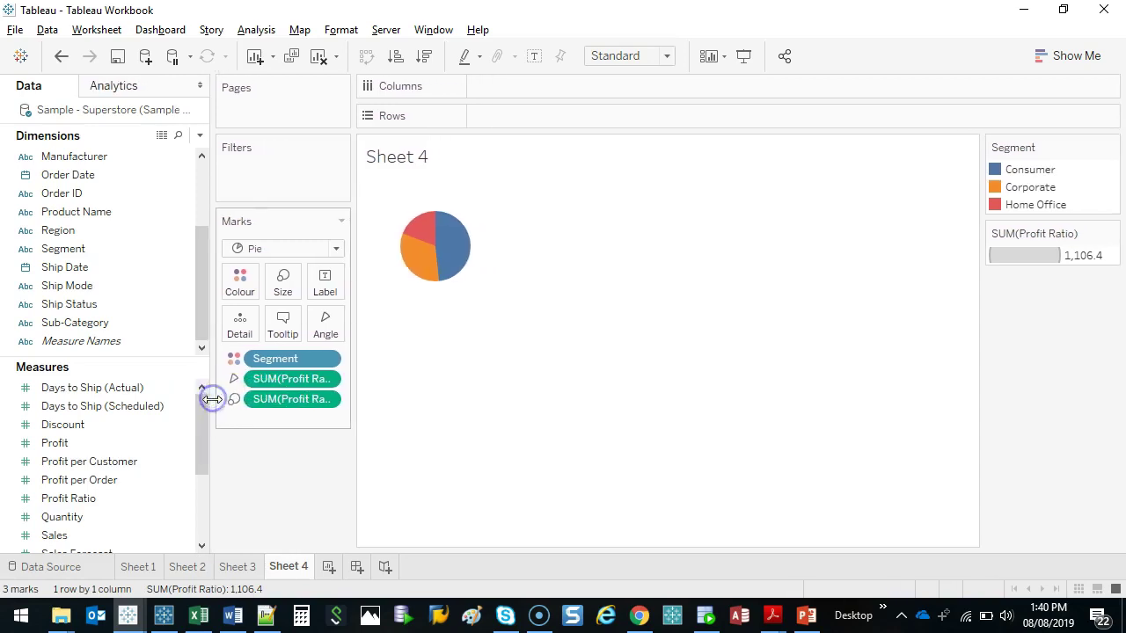
# Enlarge the Measures list and widen the Marks card so its full field names fit.
pyautogui.moveTo(156, 360); pyautogui.dragTo(141, 299)
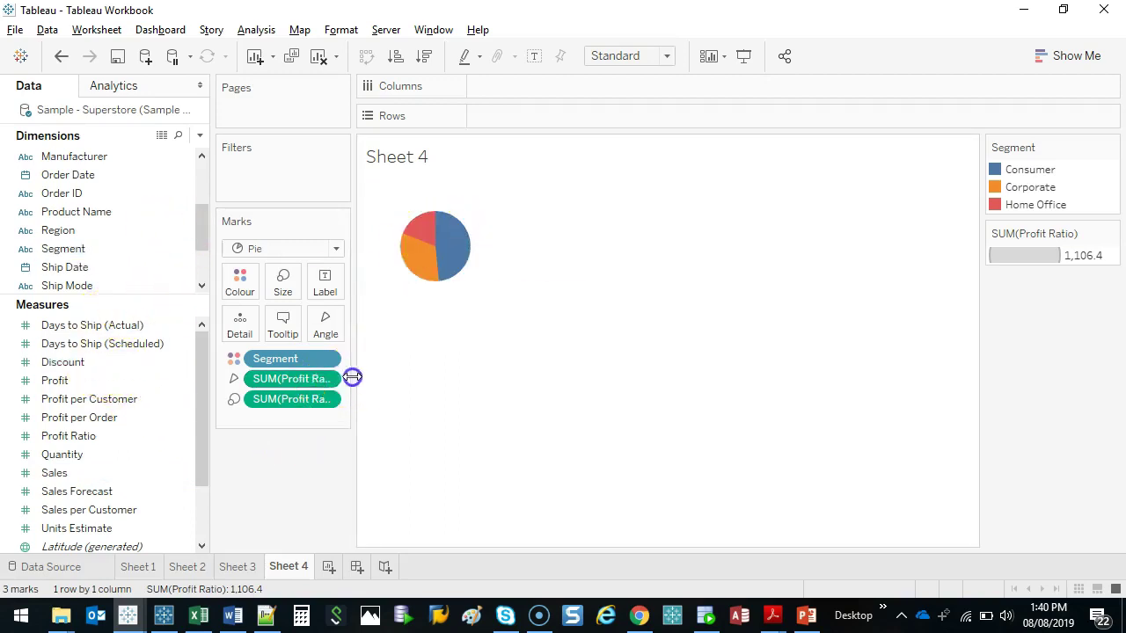
pyautogui.moveTo(351, 377); pyautogui.dragTo(420, 379)
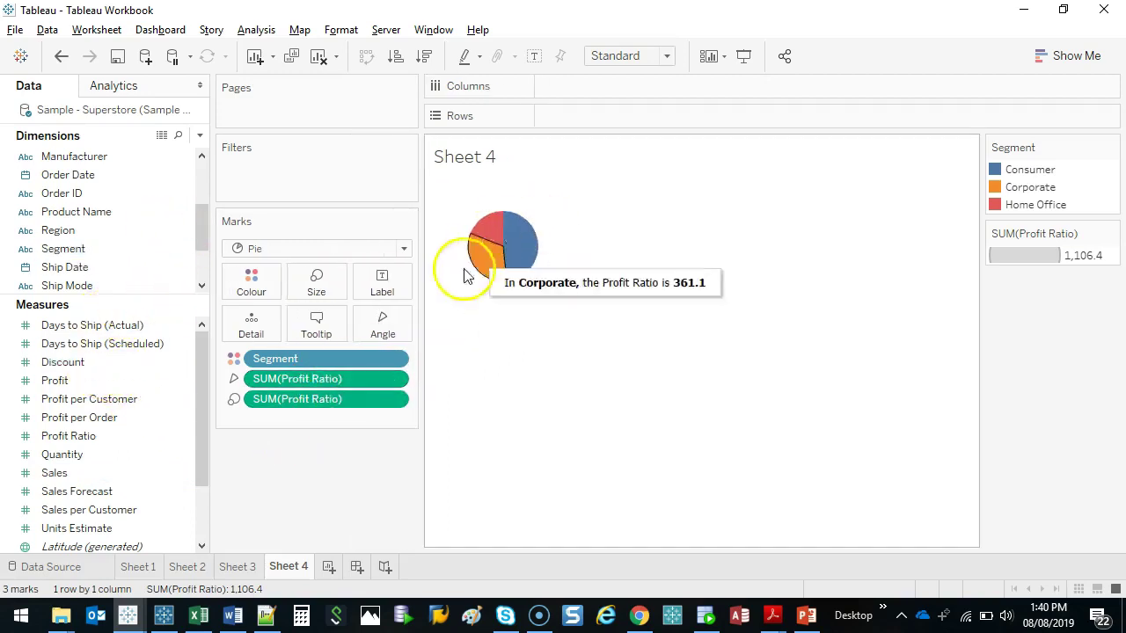
# Try adding Sales, Sales per Customer, Profit per Order and Product Name as labels on the pie chart.
pyautogui.click(78, 475)
pyautogui.moveTo(77, 475); pyautogui.dragTo(382, 280)
pyautogui.click(119, 458)
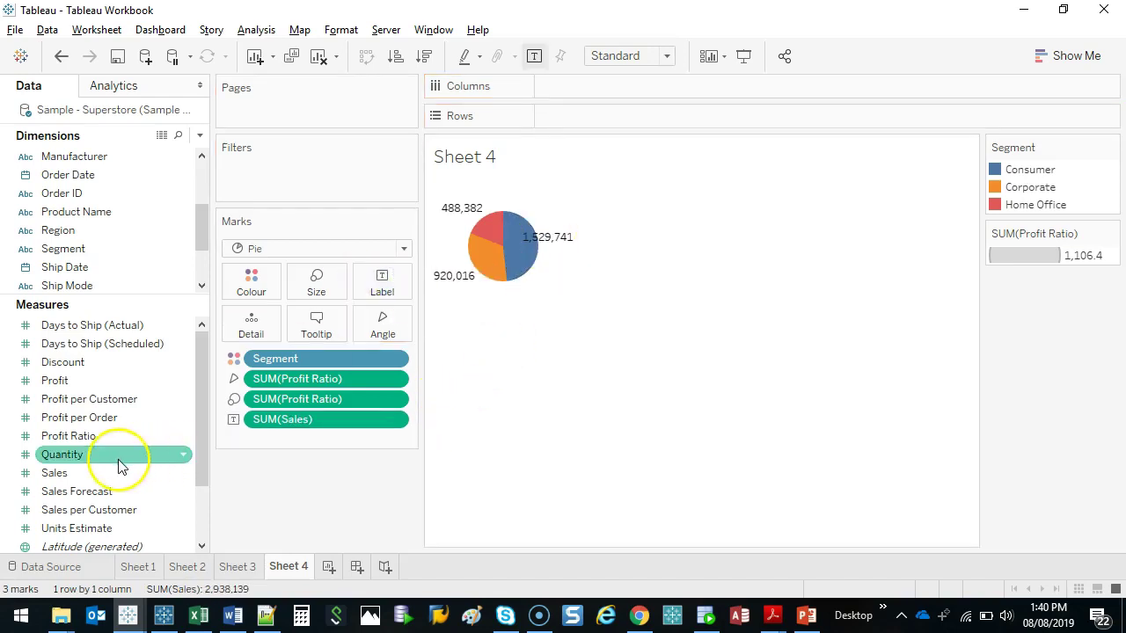
pyautogui.moveTo(77, 510); pyautogui.dragTo(380, 288)
pyautogui.moveTo(83, 418); pyautogui.dragTo(382, 283)
pyautogui.moveTo(80, 212); pyautogui.dragTo(382, 280)
pyautogui.moveTo(535, 271)
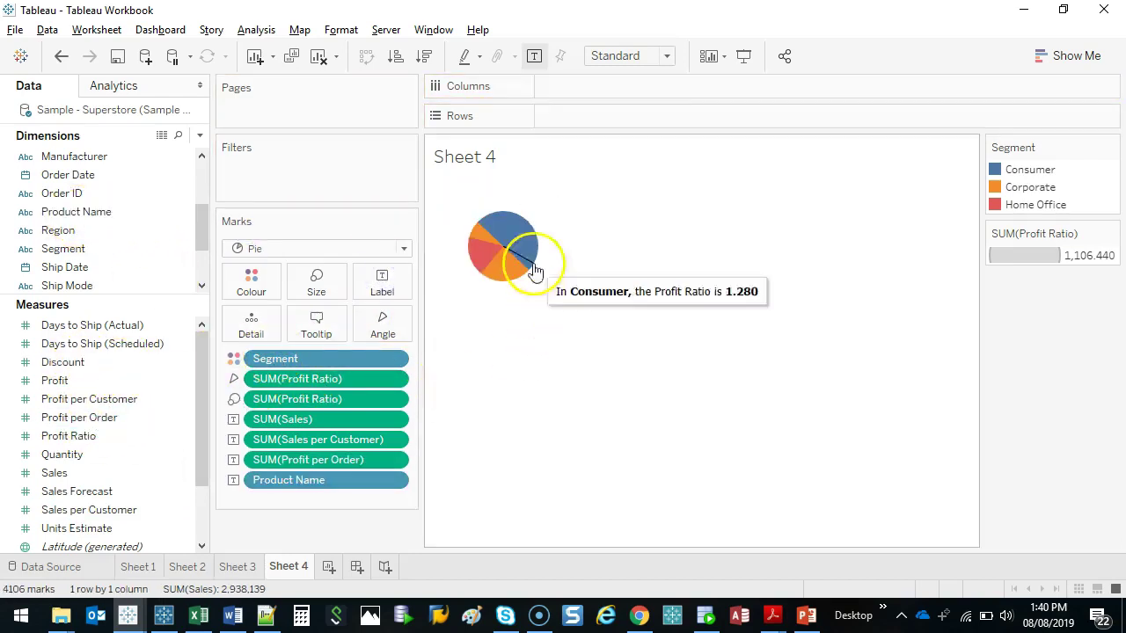
# Undo the Product Name label and try Segment as a label on the pie slices instead.
pyautogui.click(61, 55)
pyautogui.moveTo(74, 255); pyautogui.dragTo(383, 280)
pyautogui.moveTo(488, 192)
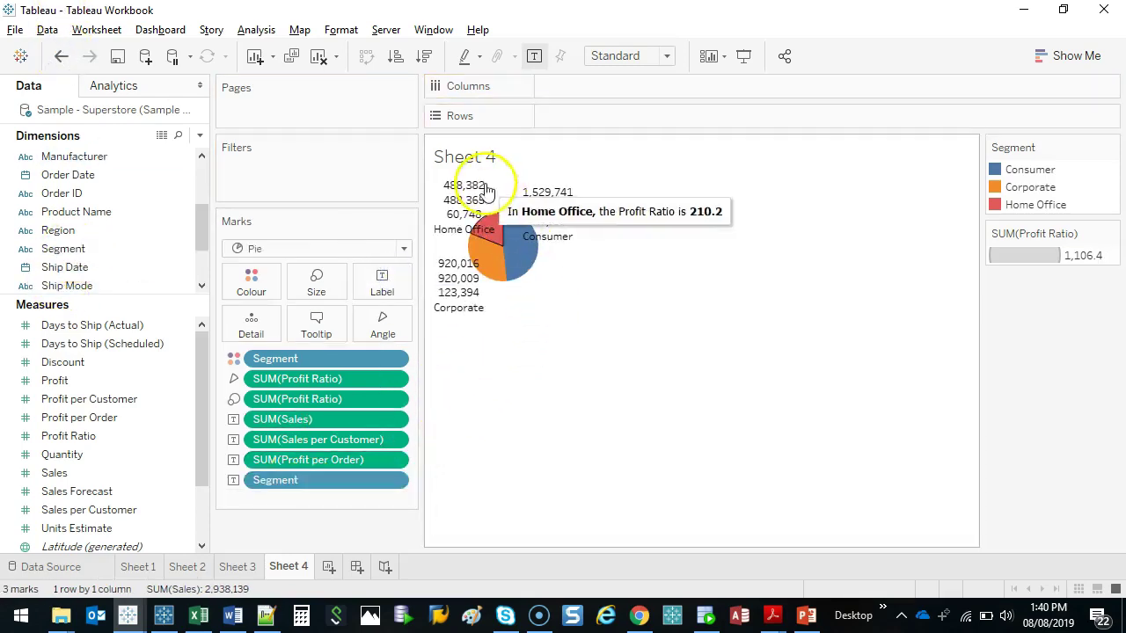
# Undo the Segment, Profit per Order, Sales per Customer and Sales labels on the pie chart.
pyautogui.click(63, 57)
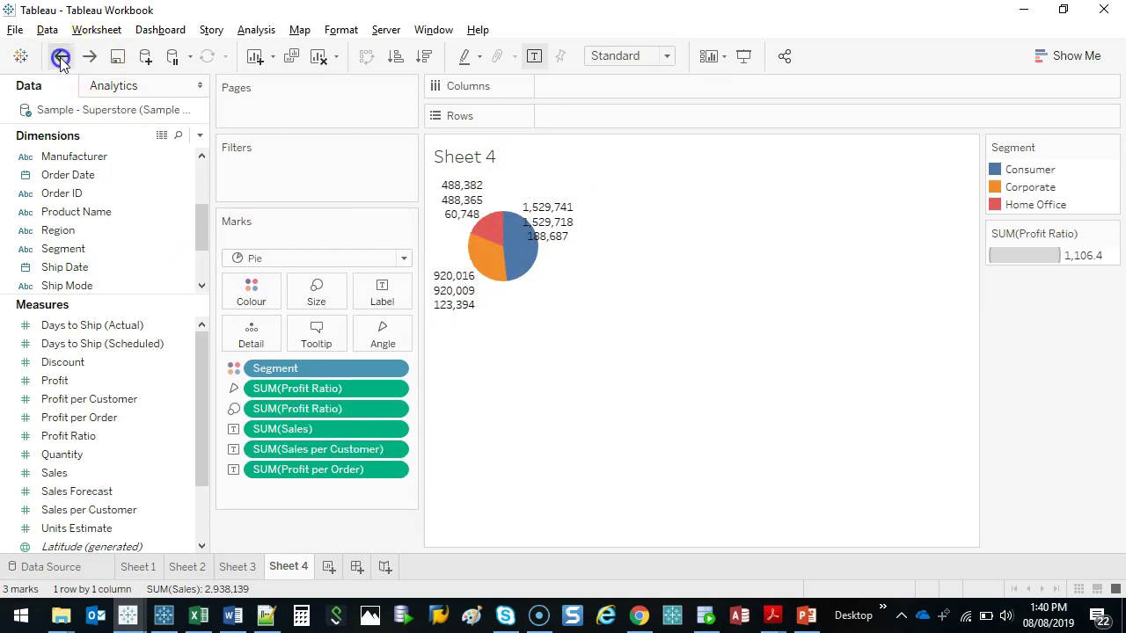
pyautogui.click(63, 56)
pyautogui.click(63, 56)
pyautogui.click(63, 56)
pyautogui.moveTo(486, 230)
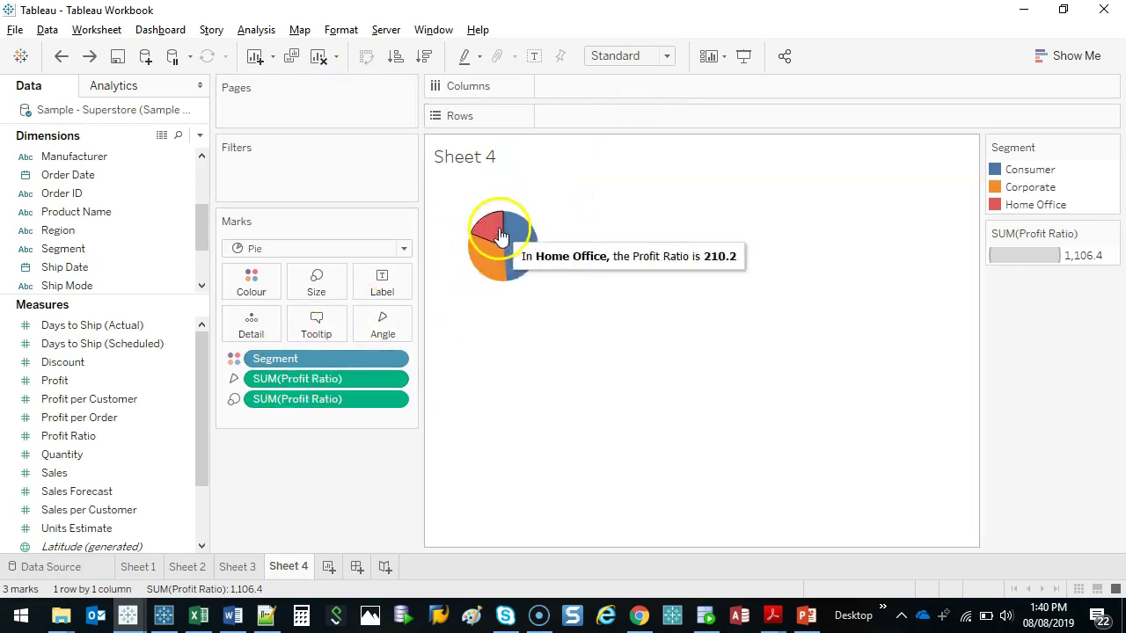
# Search the data fields for "segment", add Segment to the pie chart's labels and clear the search.
pyautogui.moveTo(203, 229); pyautogui.dragTo(196, 149)
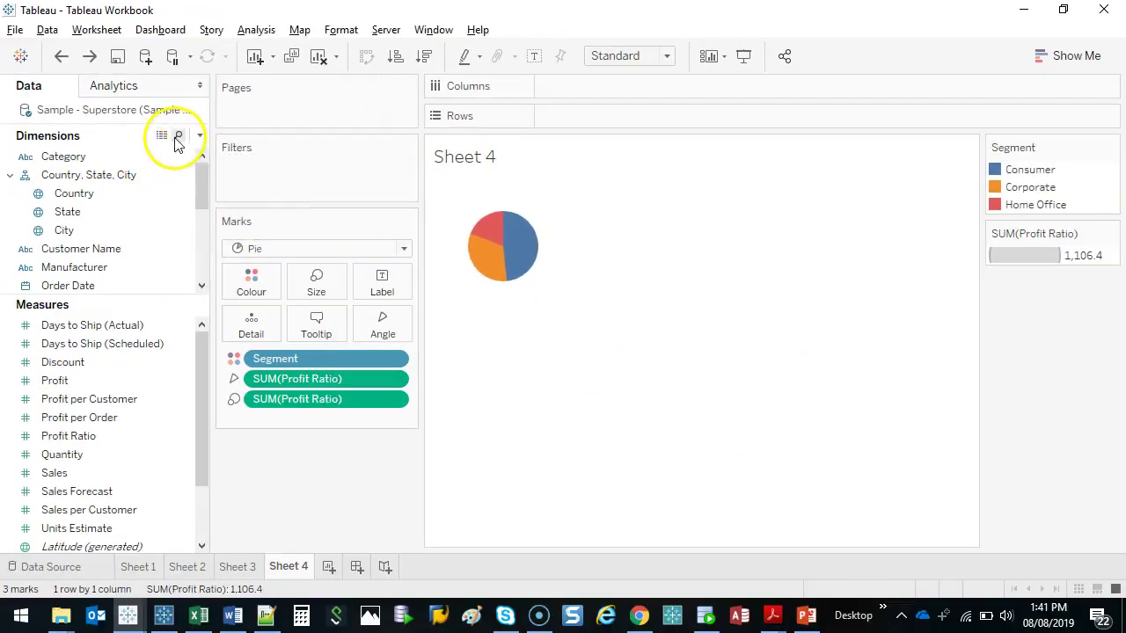
pyautogui.click(178, 138)
pyautogui.write('segment')
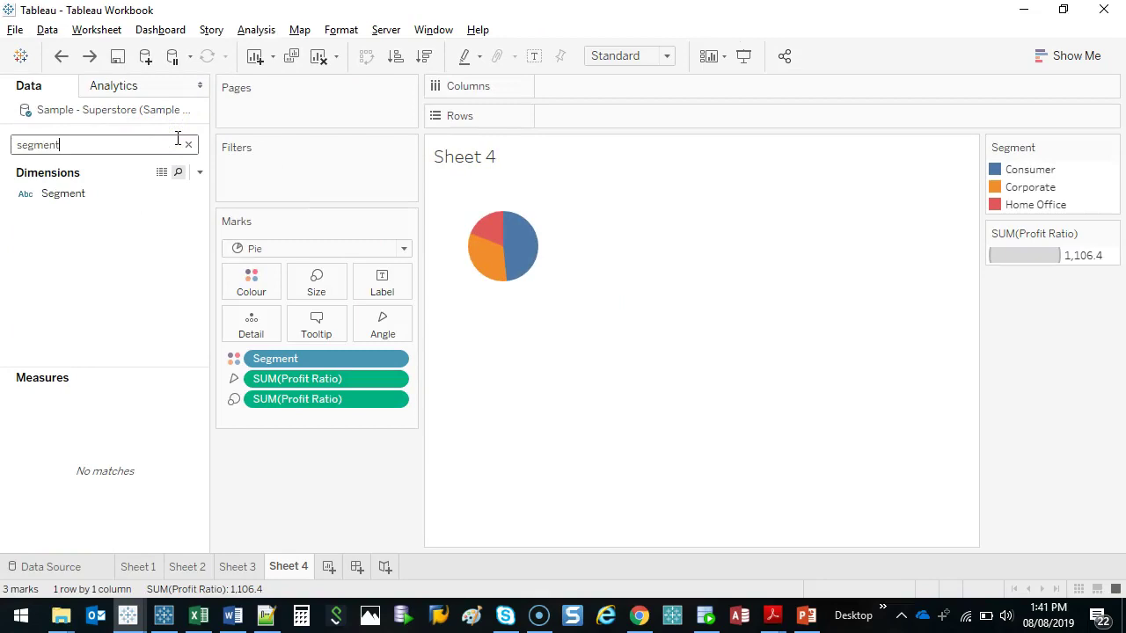
pyautogui.moveTo(64, 195); pyautogui.dragTo(370, 289)
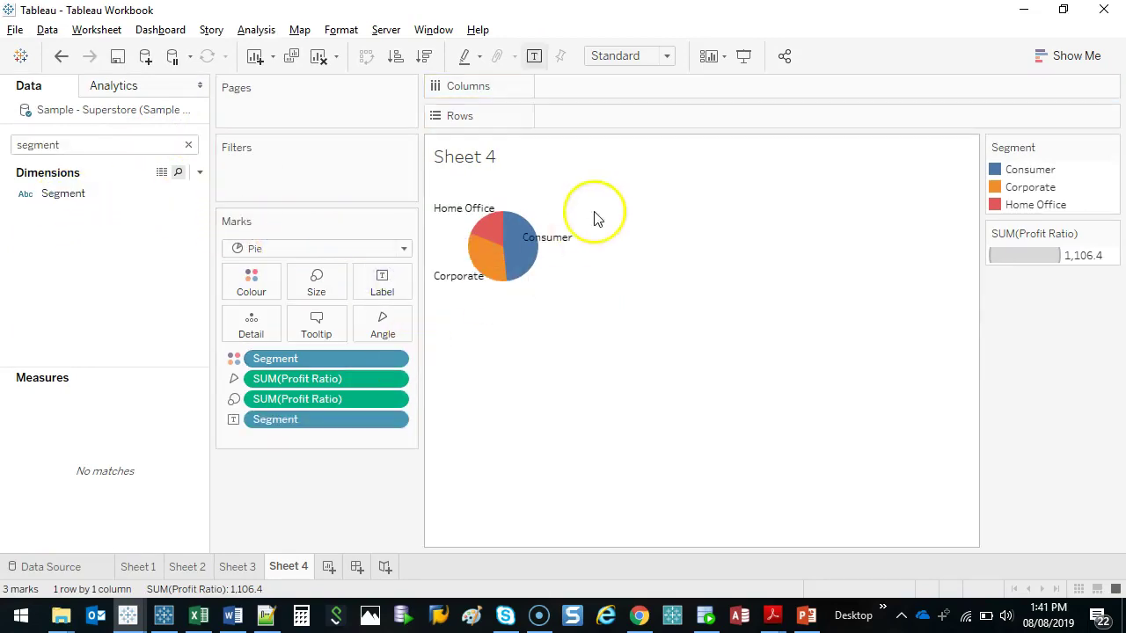
pyautogui.click(188, 144)
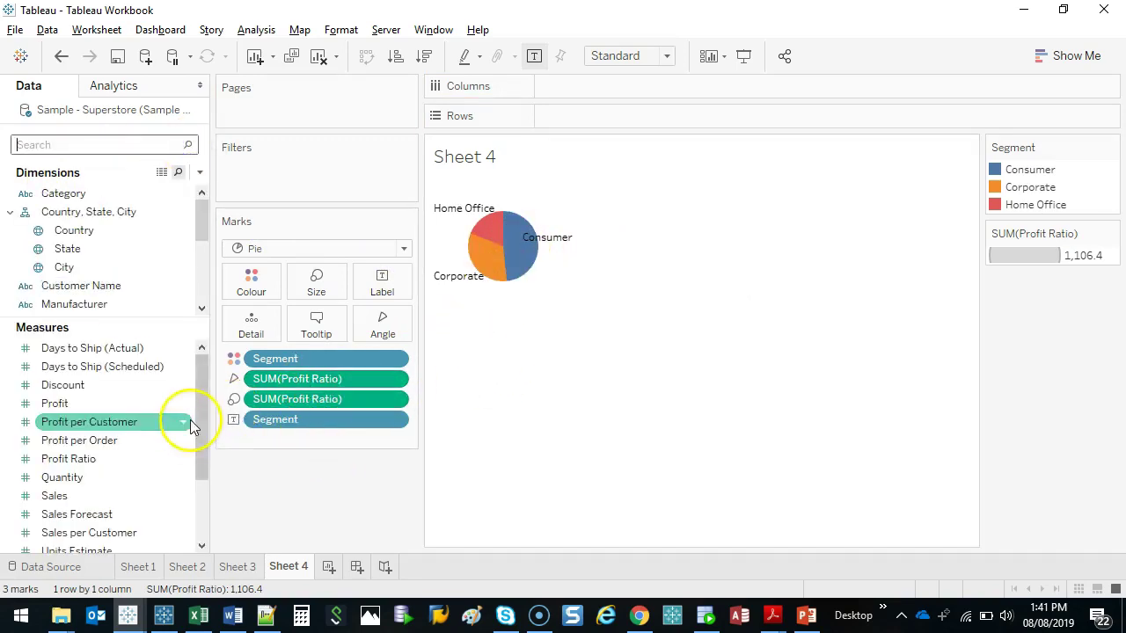
# Add the Profit Ratio measure to the pie chart's labels.
pyautogui.moveTo(201, 400); pyautogui.dragTo(204, 422)
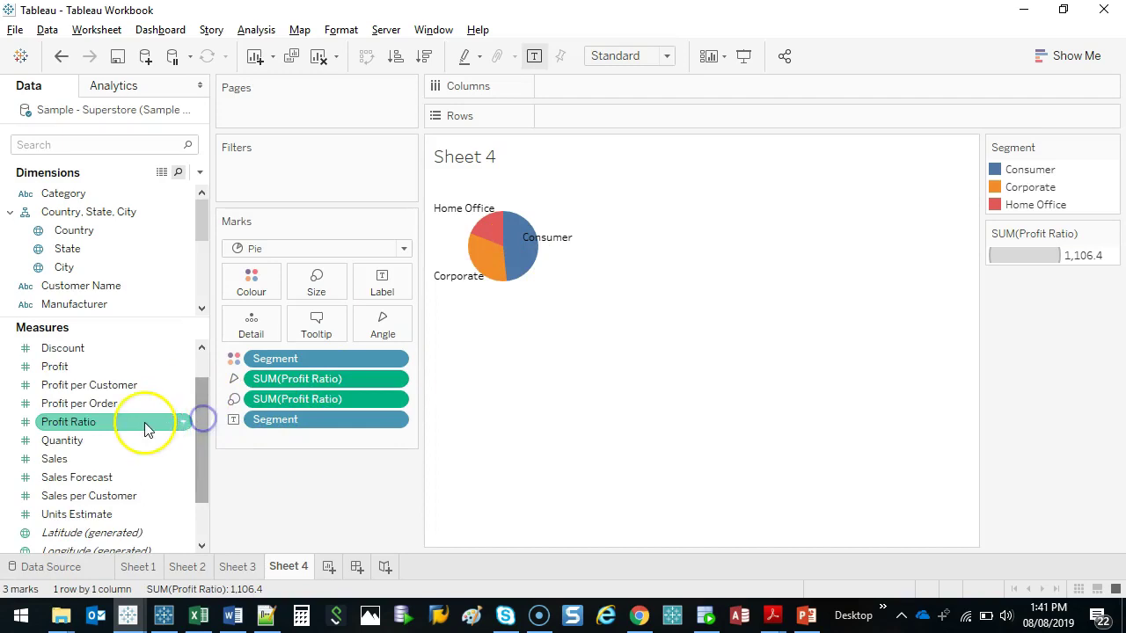
pyautogui.click(85, 428)
pyautogui.moveTo(85, 429); pyautogui.dragTo(370, 286)
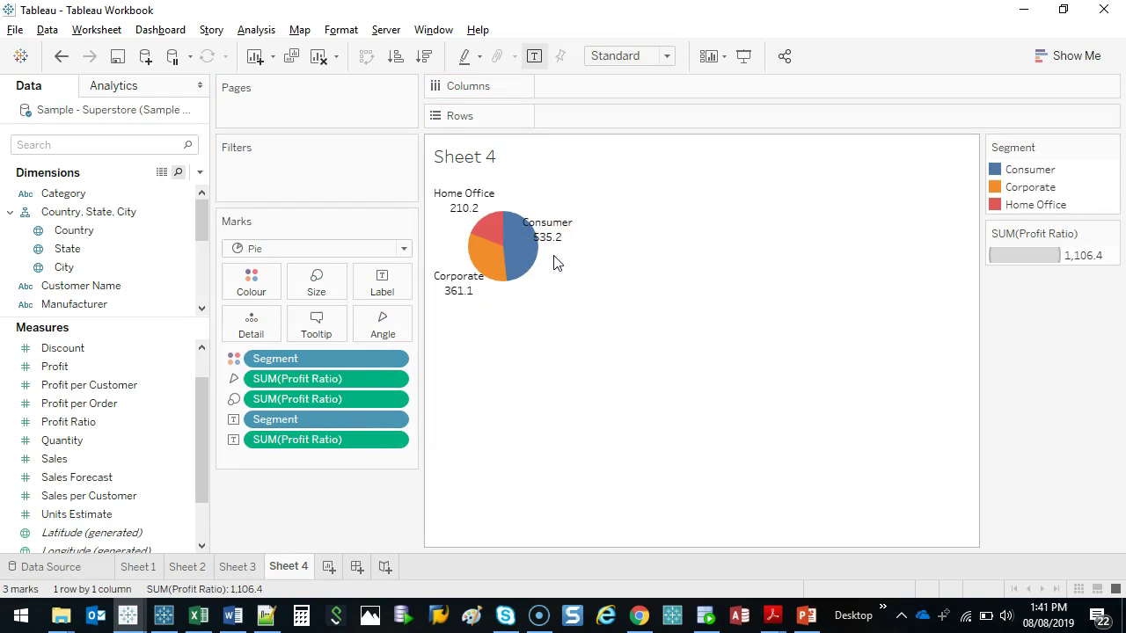
# Increase the size of the pie mark to the middle of the size range.
pyautogui.click(320, 286)
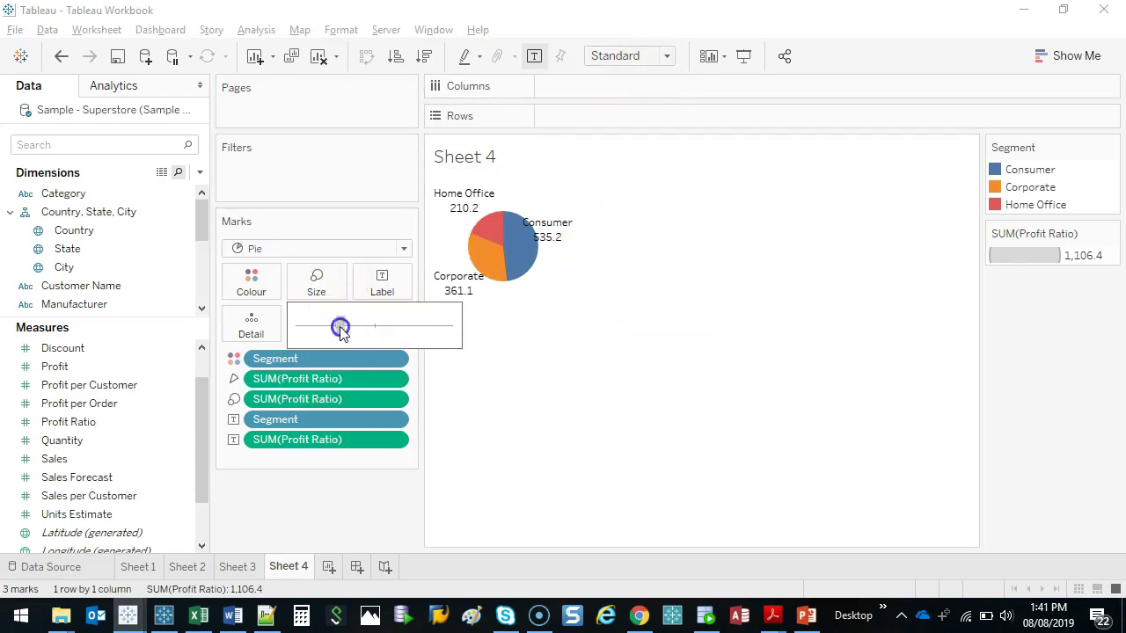
pyautogui.moveTo(373, 328); pyautogui.dragTo(375, 325)
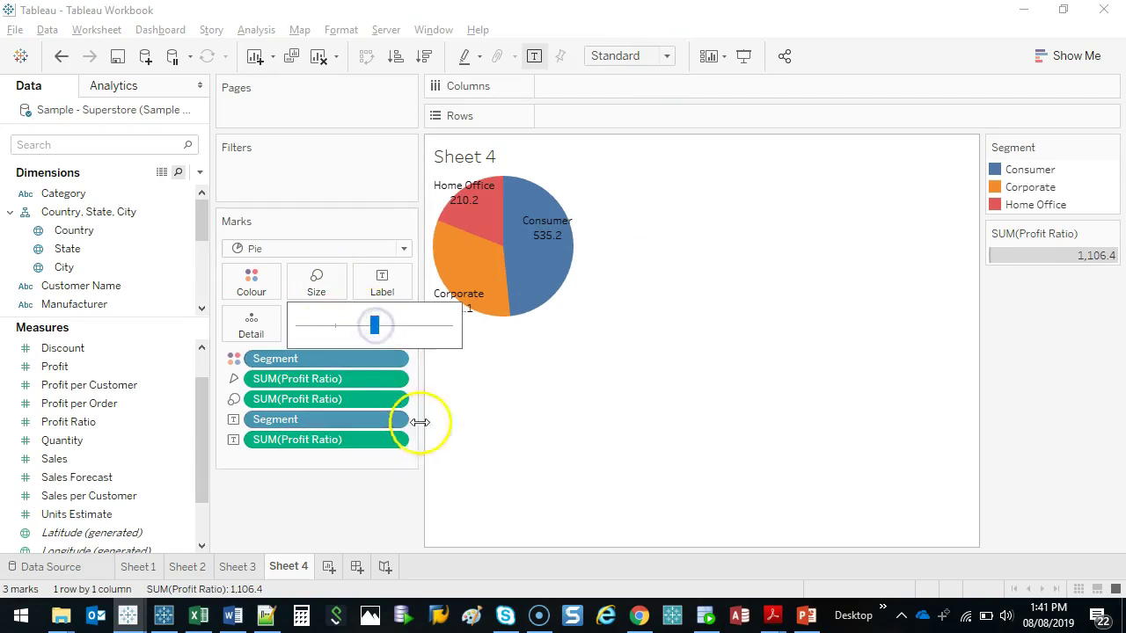
pyautogui.click(518, 409)
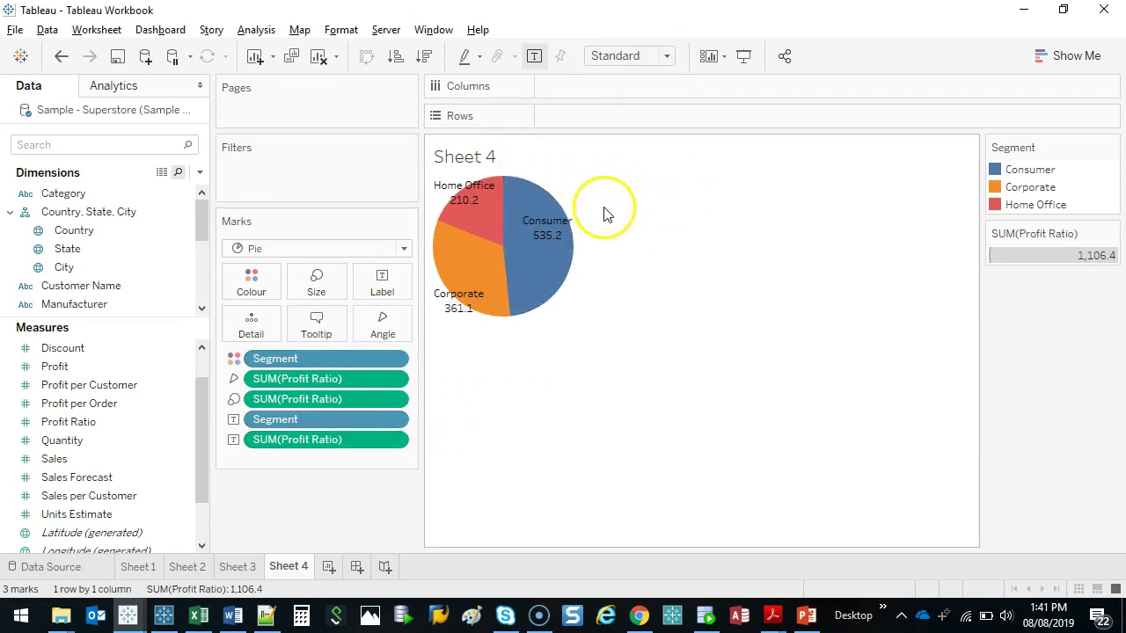
# Set the sheet's fit to Entire View.
pyautogui.moveTo(954, 140)
pyautogui.mouseDown()
pyautogui.moveTo(653, 508)
pyautogui.moveTo(882, 114)
pyautogui.mouseUp()
pyautogui.press('Escape')
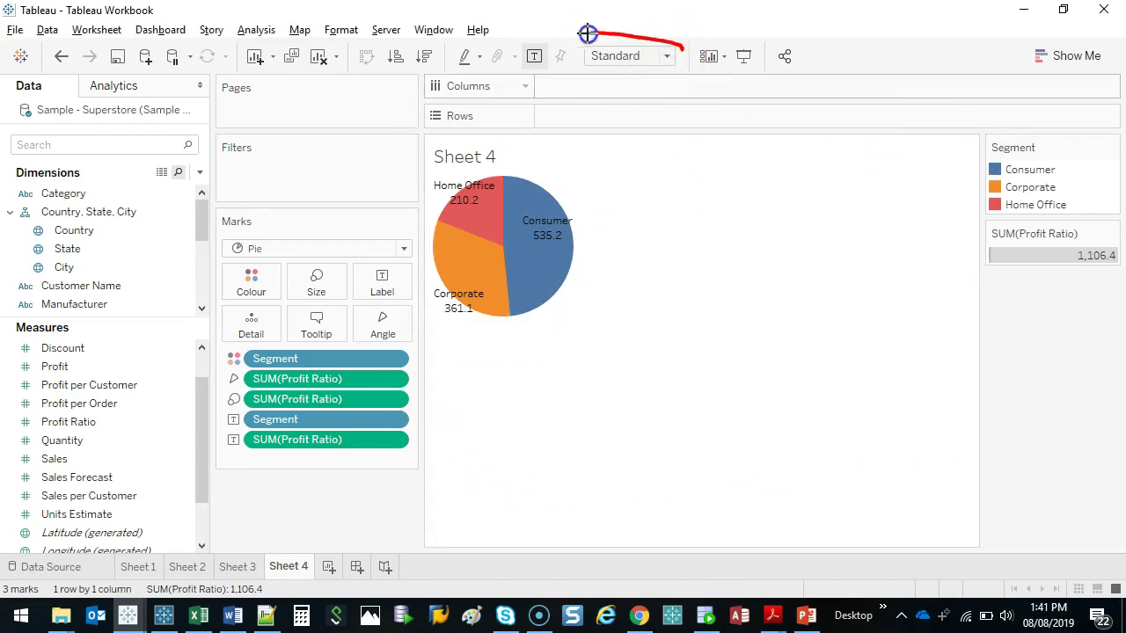
pyautogui.press('Escape')
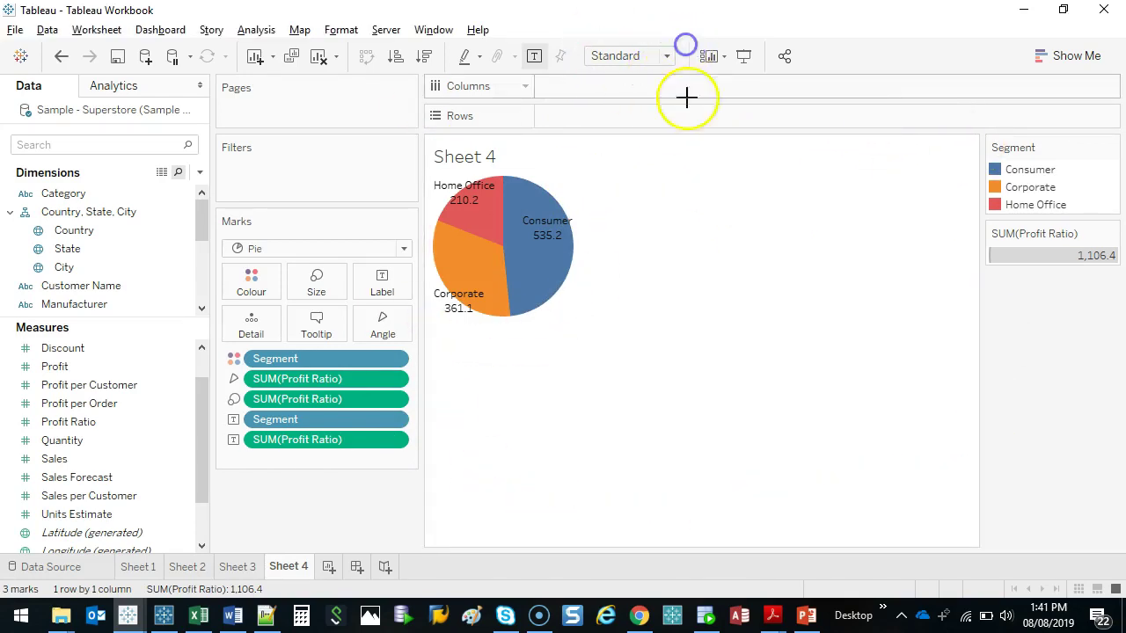
pyautogui.click(669, 57)
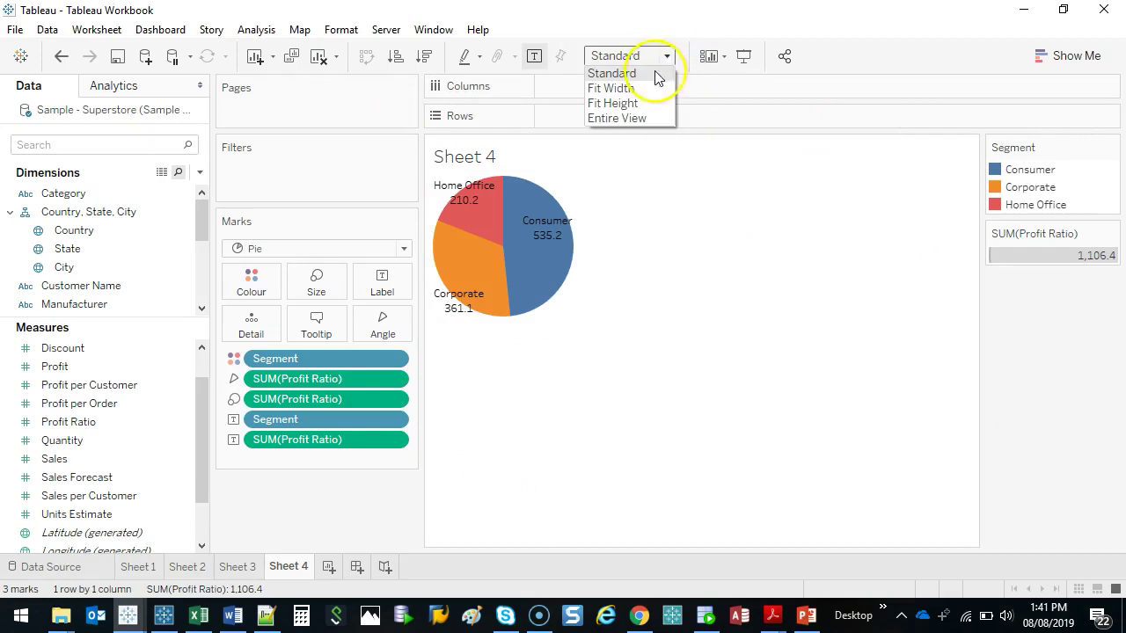
pyautogui.click(636, 119)
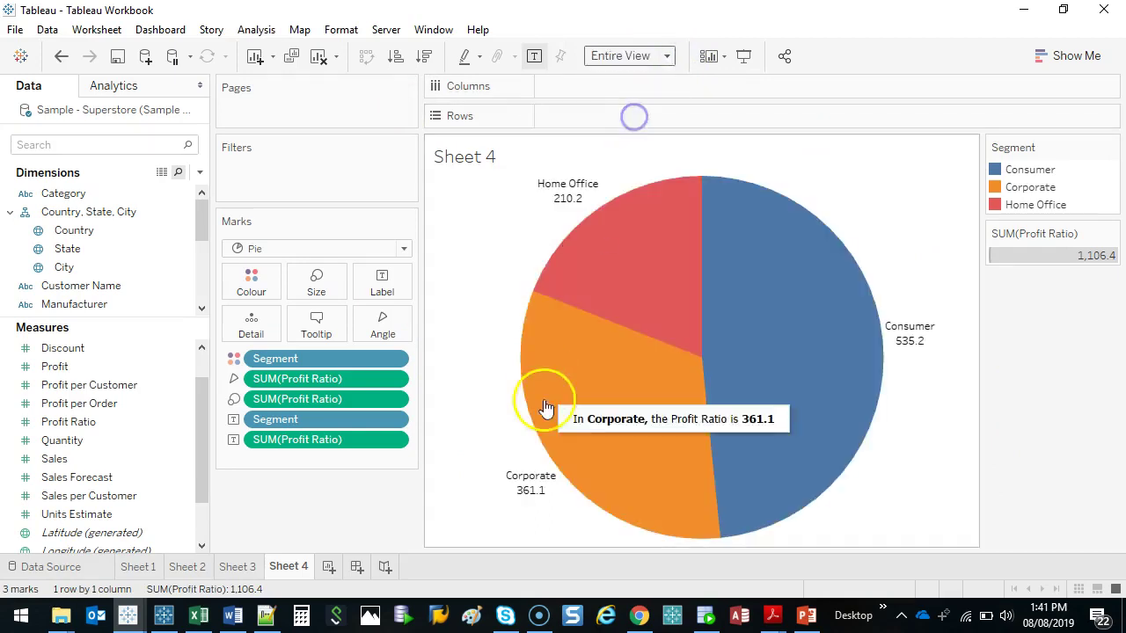
# Reduce the pie mark's size slightly so that it leaves some room around it in the view.
pyautogui.click(318, 280)
pyautogui.moveTo(375, 325); pyautogui.dragTo(355, 325)
pyautogui.click(337, 523)
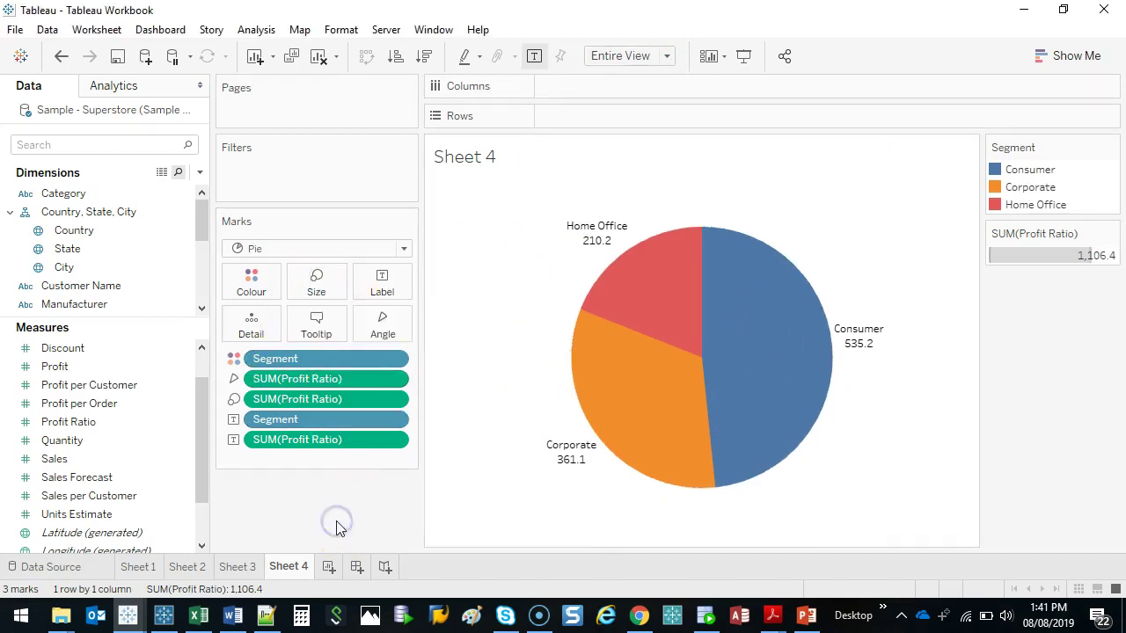
pyautogui.moveTo(796, 398)
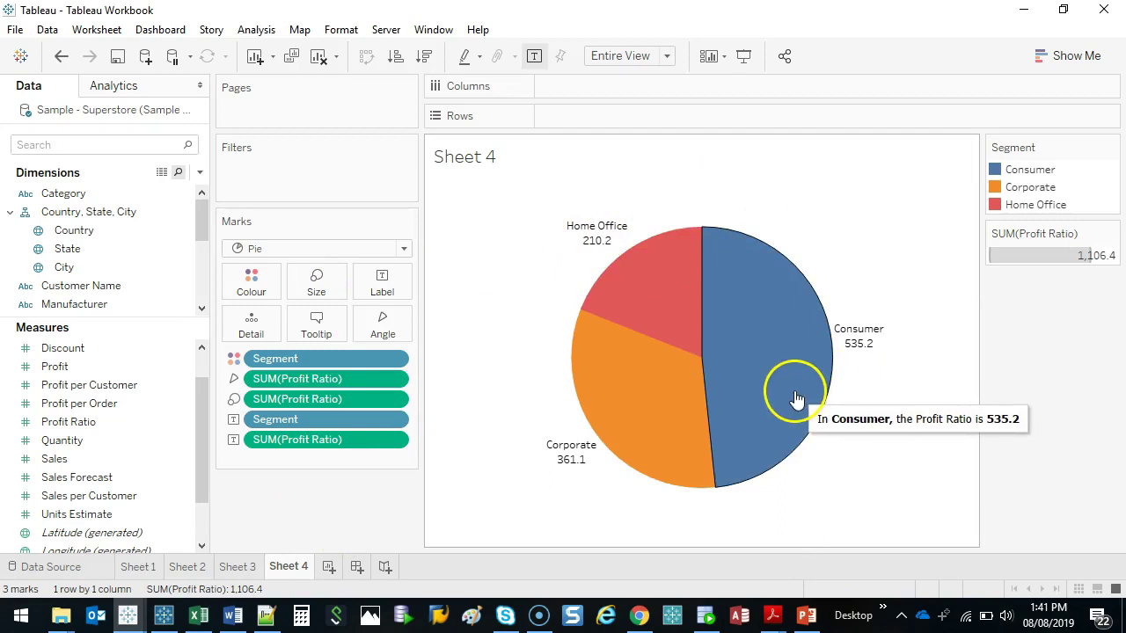
# Apply the Percent of Total quick table calculation to the Profit Ratio label and add plain Profit Ratio as another label.
pyautogui.rightClick(326, 449)
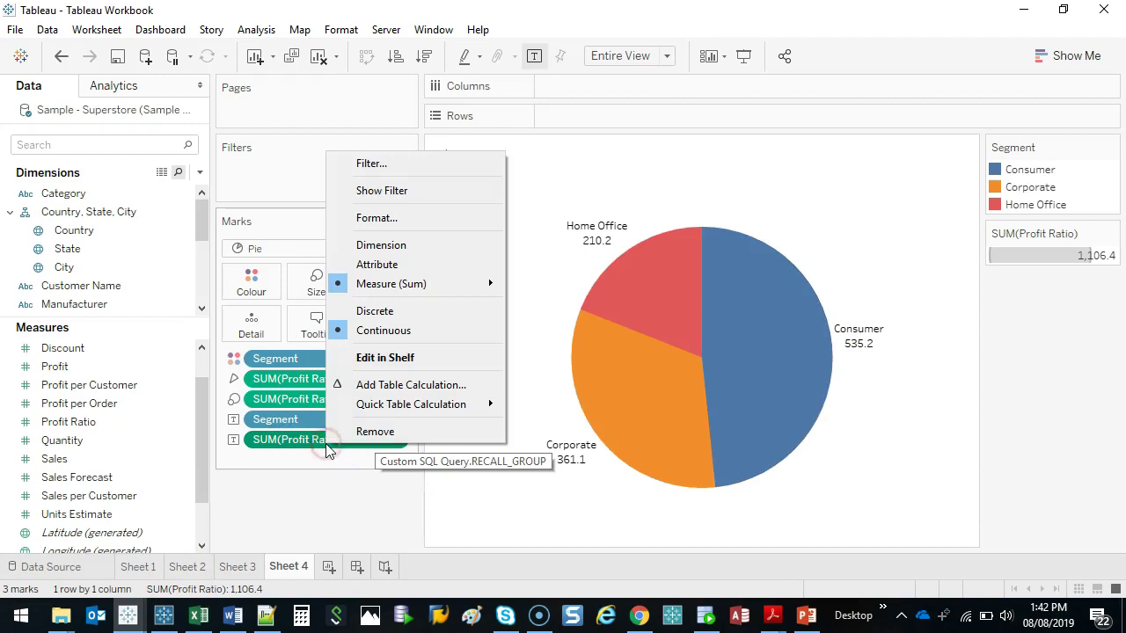
pyautogui.click(414, 407)
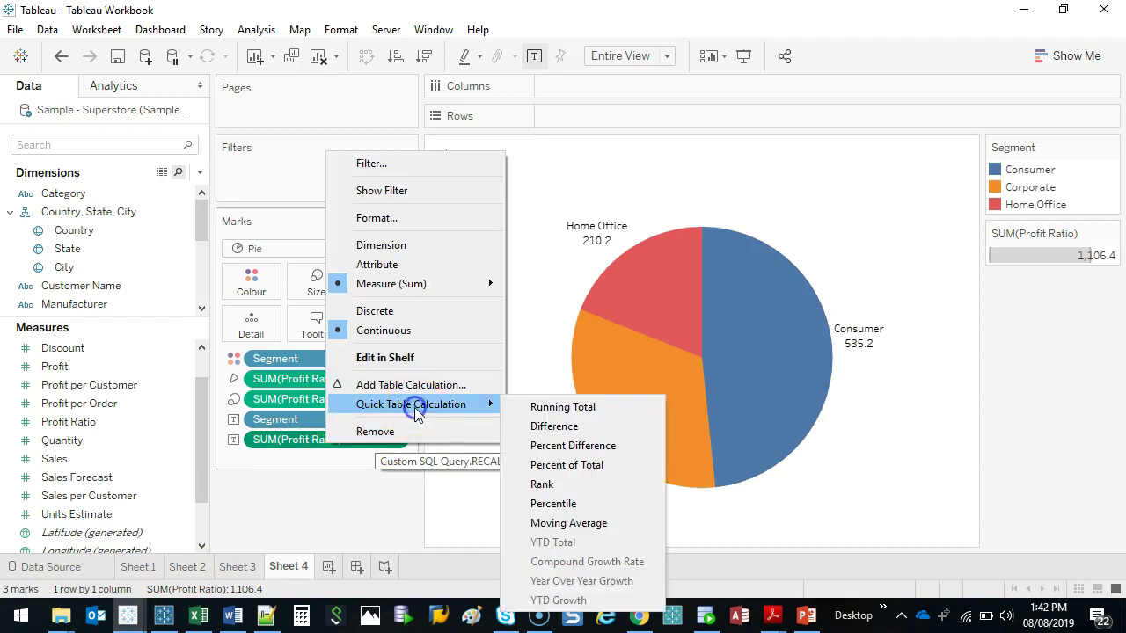
pyautogui.click(574, 466)
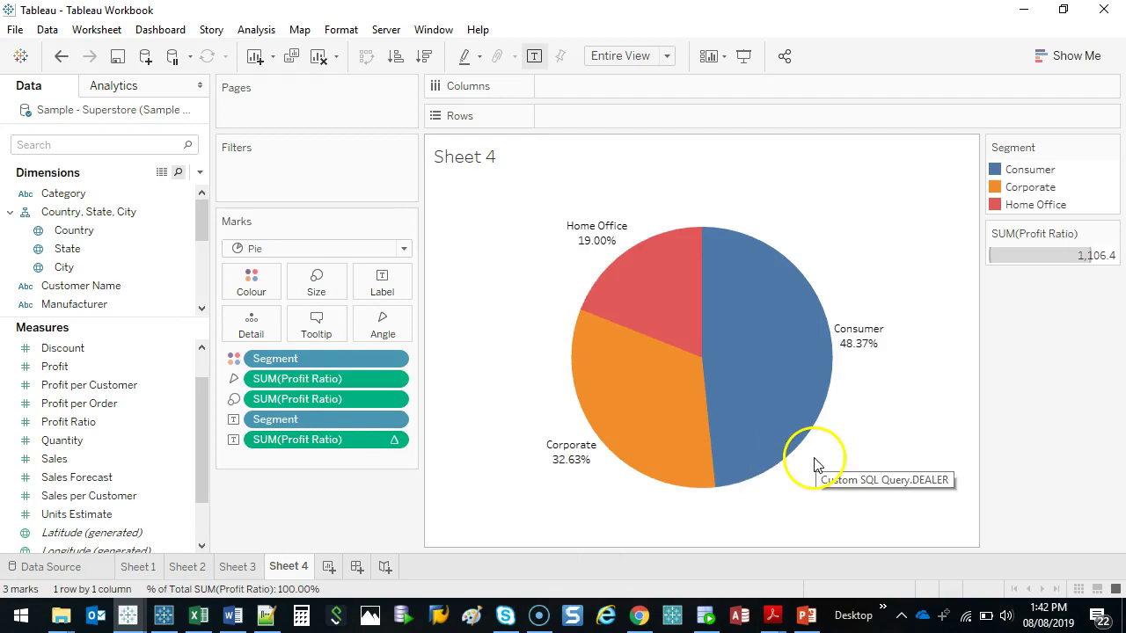
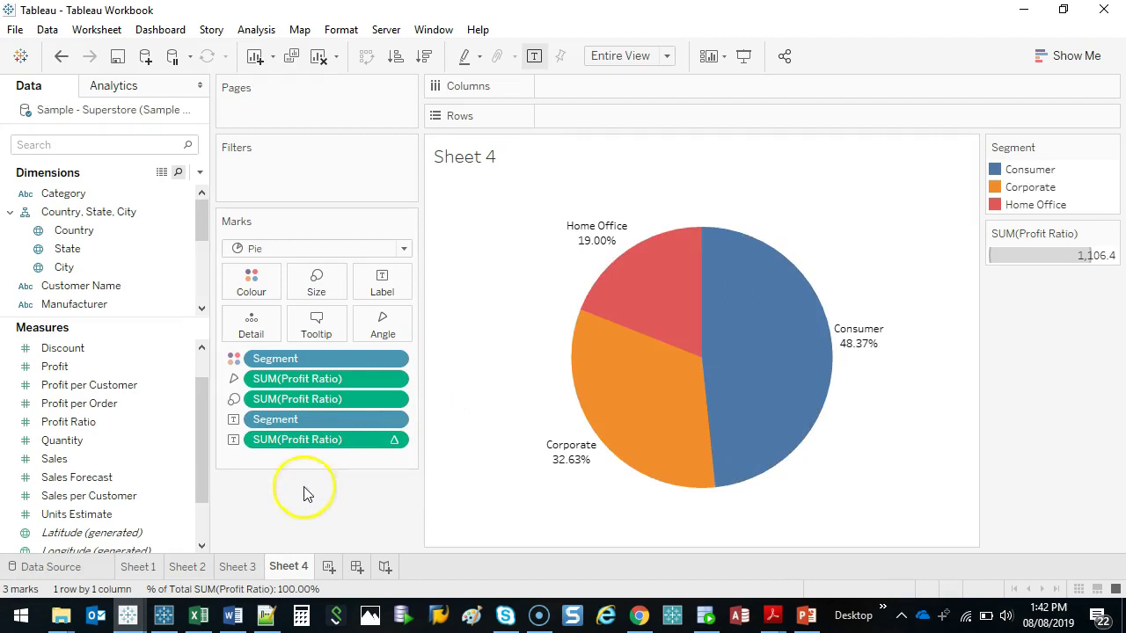
pyautogui.moveTo(76, 427); pyautogui.dragTo(385, 283)
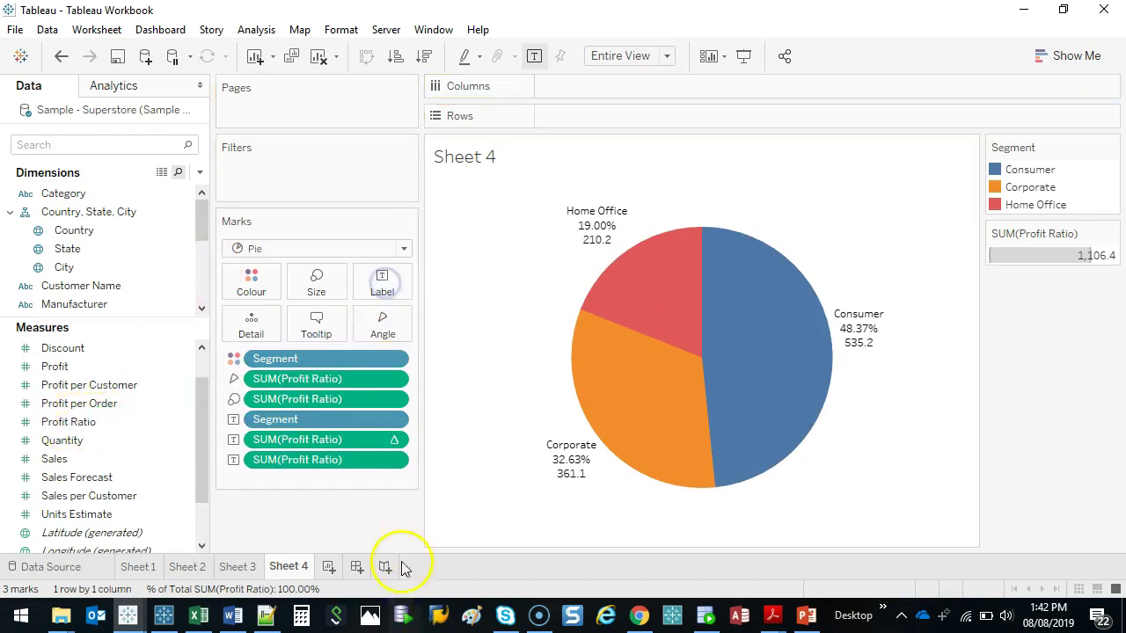
pyautogui.moveTo(413, 436); pyautogui.dragTo(261, 429)
pyautogui.moveTo(230, 471)
pyautogui.mouseDown()
pyautogui.moveTo(392, 474)
pyautogui.moveTo(428, 434)
pyautogui.mouseUp()
pyautogui.click(402, 465)
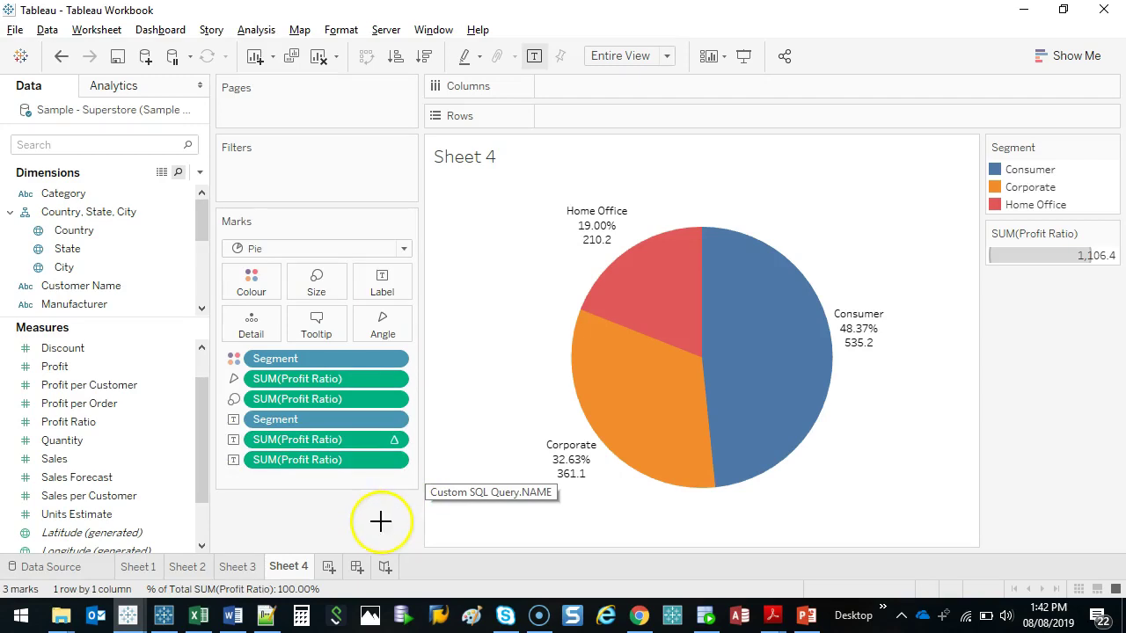
pyautogui.moveTo(415, 437); pyautogui.dragTo(392, 430)
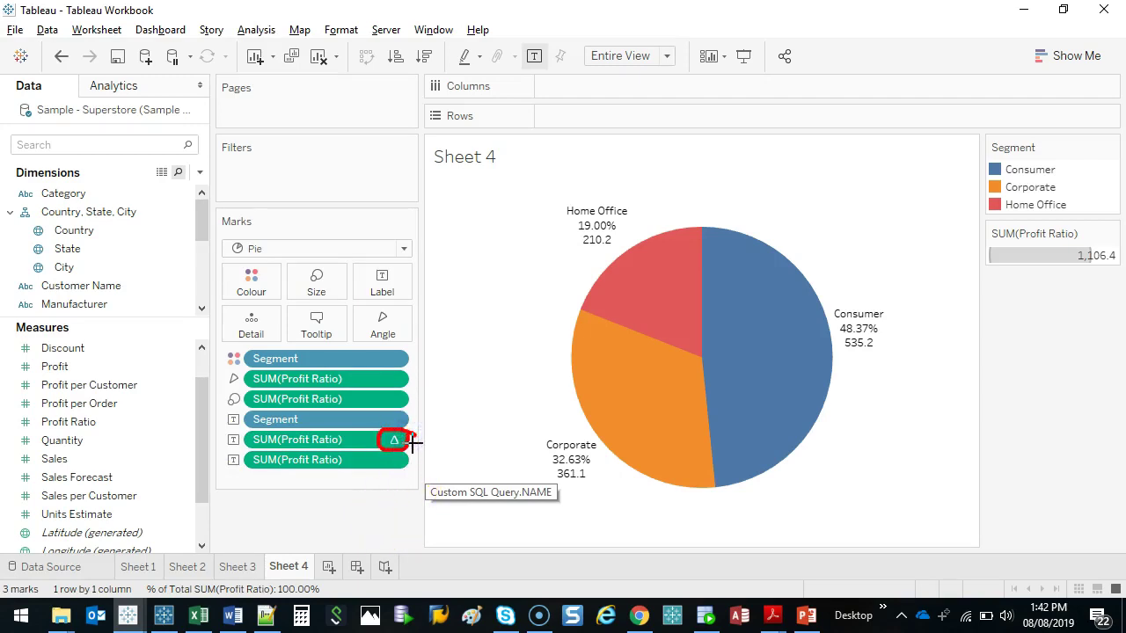
pyautogui.moveTo(414, 444); pyautogui.dragTo(421, 452)
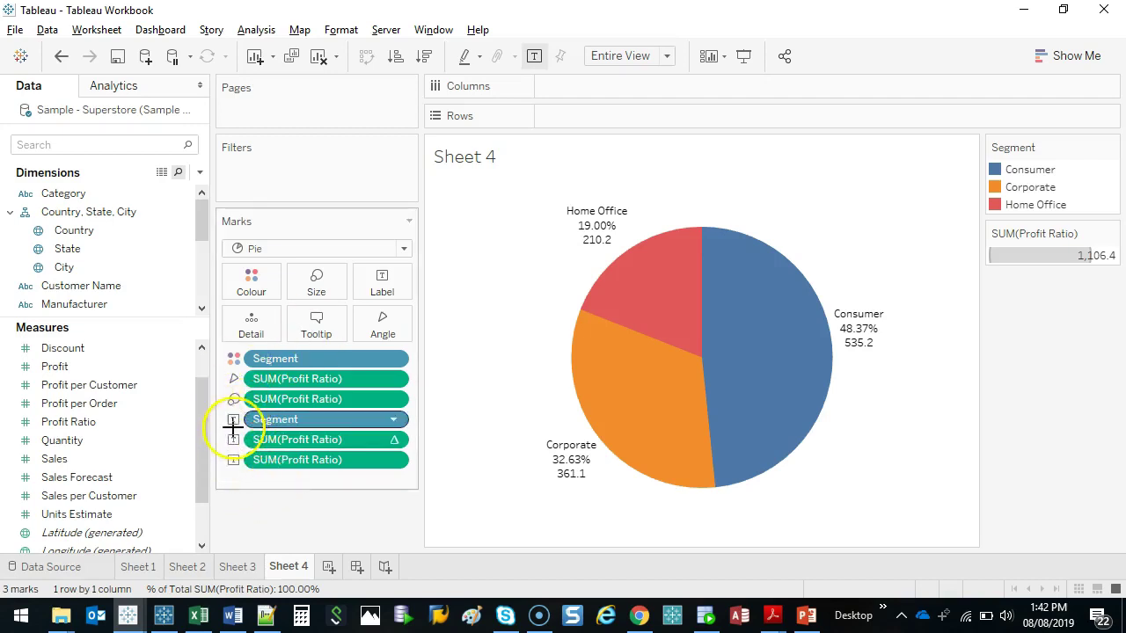
pyautogui.moveTo(226, 405); pyautogui.dragTo(246, 466)
pyautogui.moveTo(224, 403)
pyautogui.mouseDown()
pyautogui.moveTo(227, 300)
pyautogui.moveTo(305, 247)
pyautogui.moveTo(360, 271)
pyautogui.mouseUp()
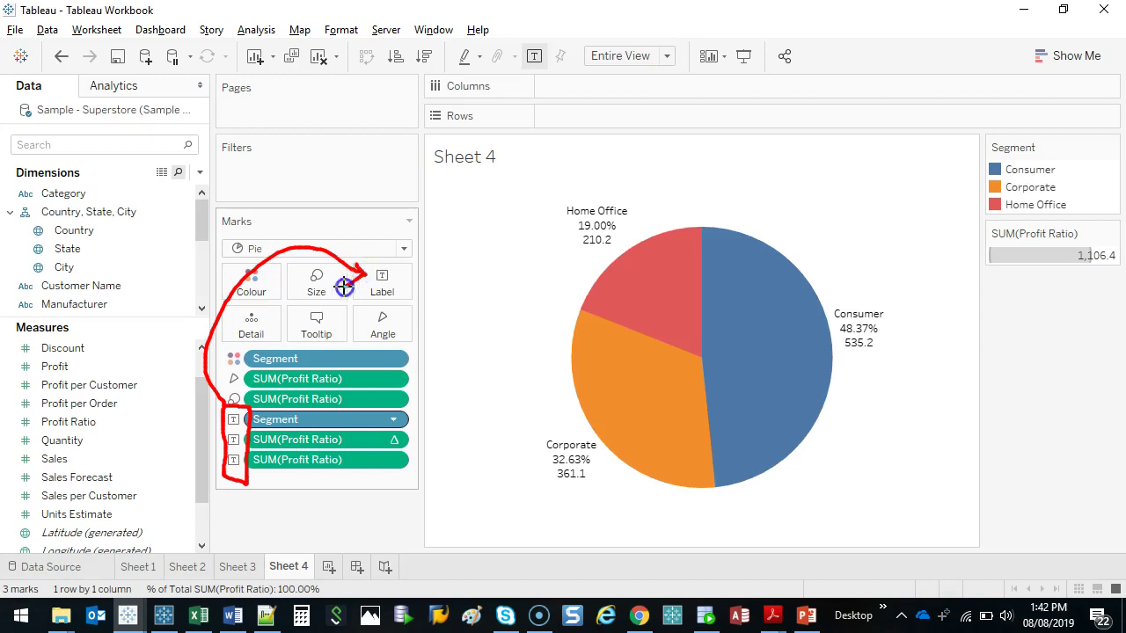
pyautogui.press('Escape')
# Open the pie's label text for editing and set the <Segment> field to size 12 and bold.
pyautogui.moveTo(611, 240)
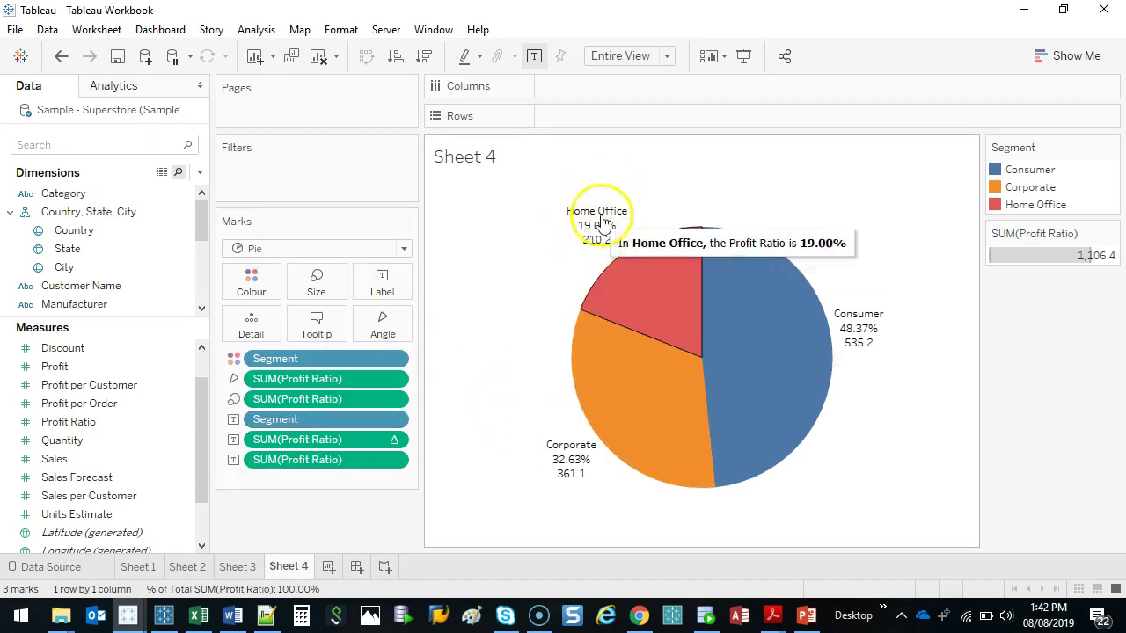
pyautogui.click(385, 287)
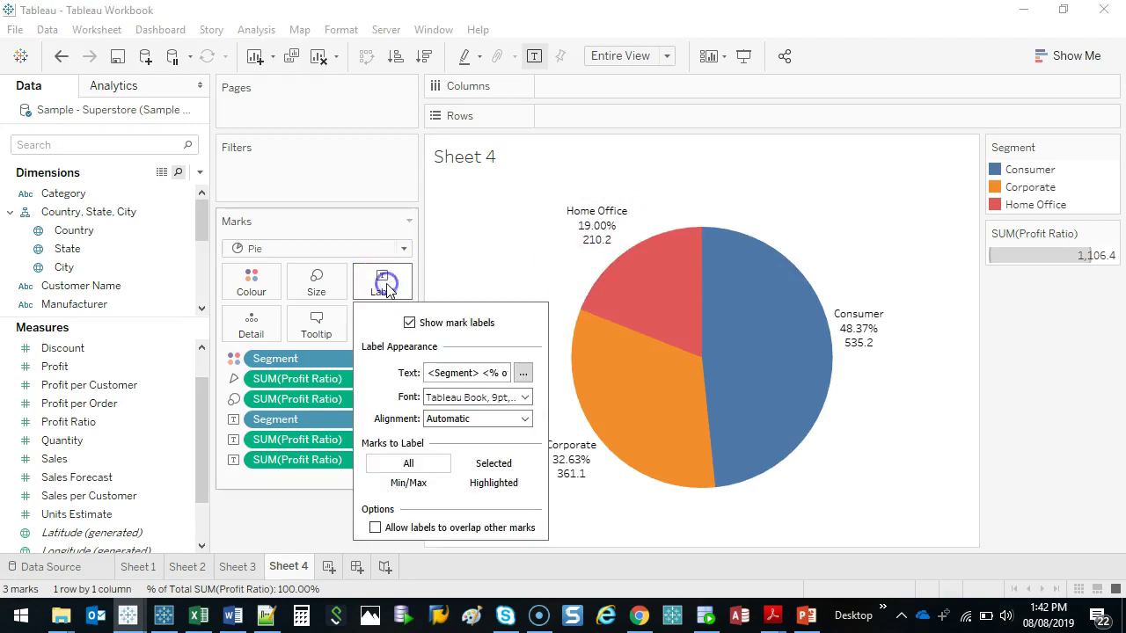
pyautogui.click(522, 376)
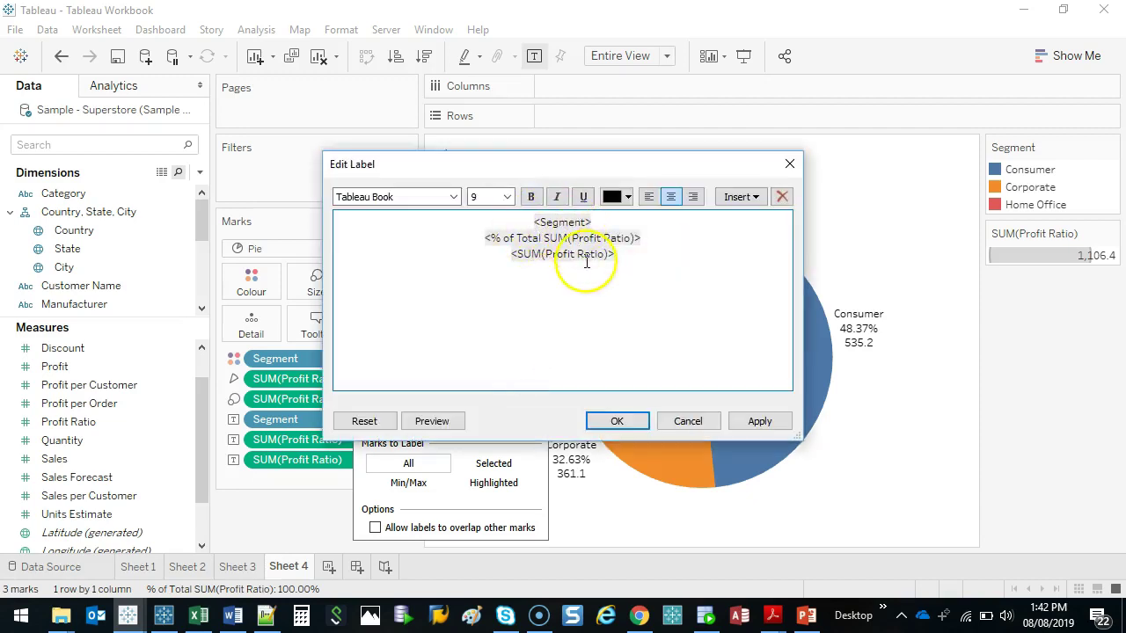
pyautogui.moveTo(609, 222); pyautogui.dragTo(525, 218)
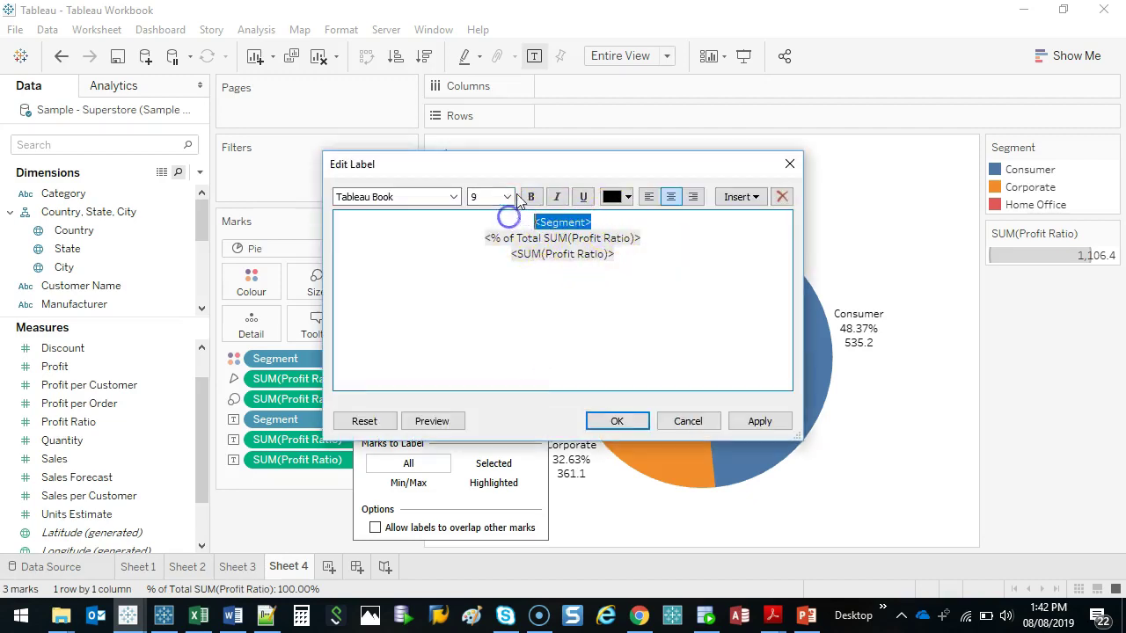
pyautogui.click(507, 196)
pyautogui.click(485, 254)
pyautogui.click(535, 199)
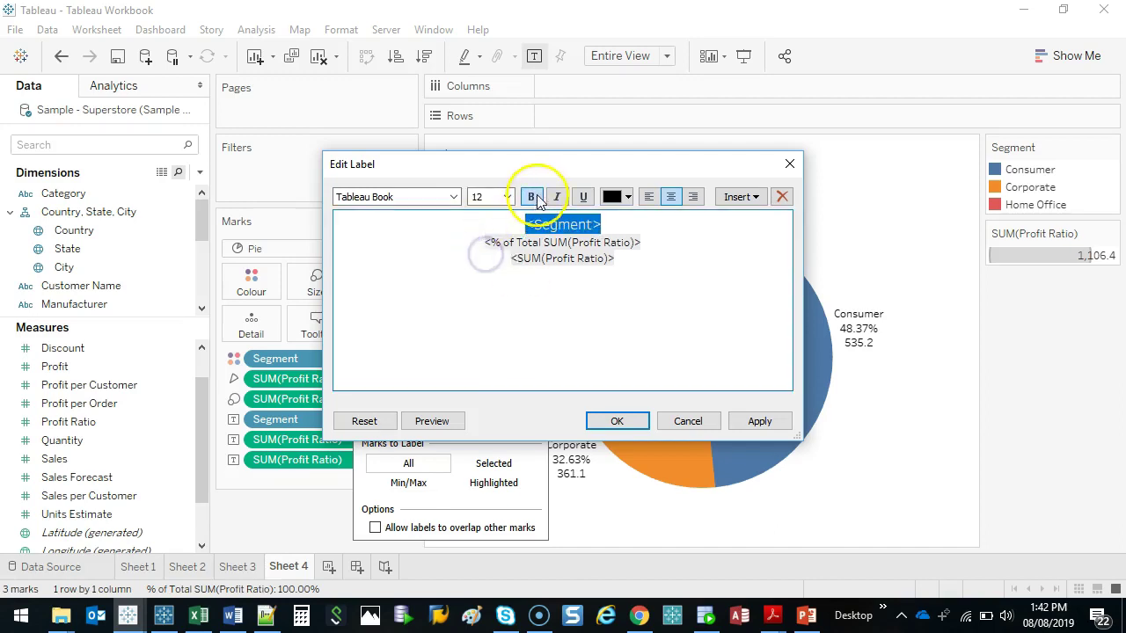
pyautogui.moveTo(616, 258); pyautogui.dragTo(498, 263)
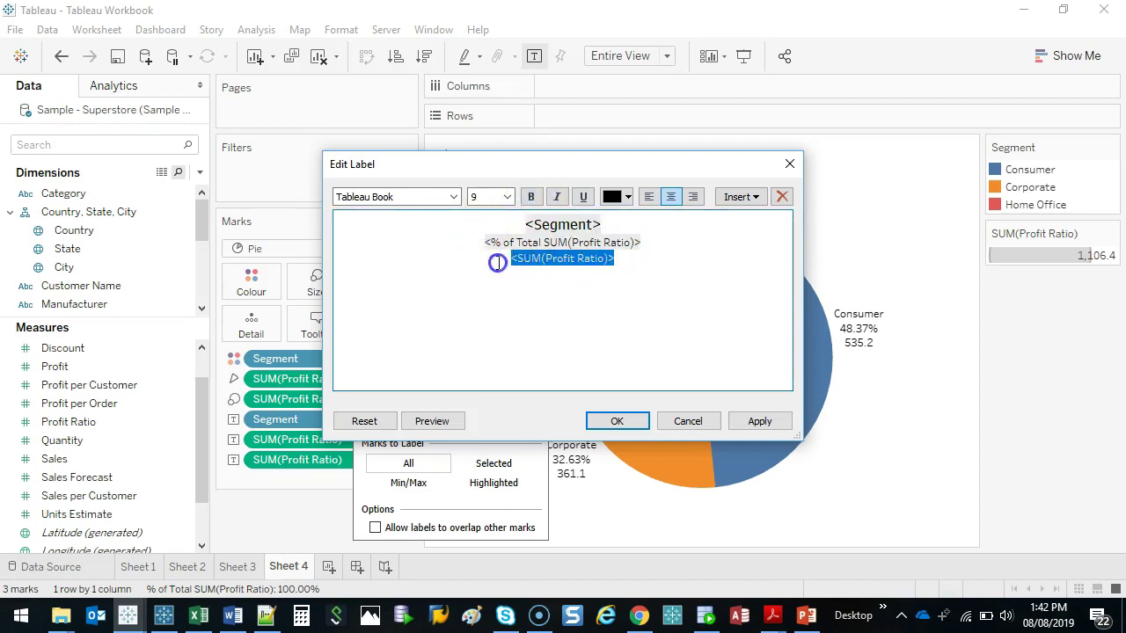
pyautogui.click(490, 271)
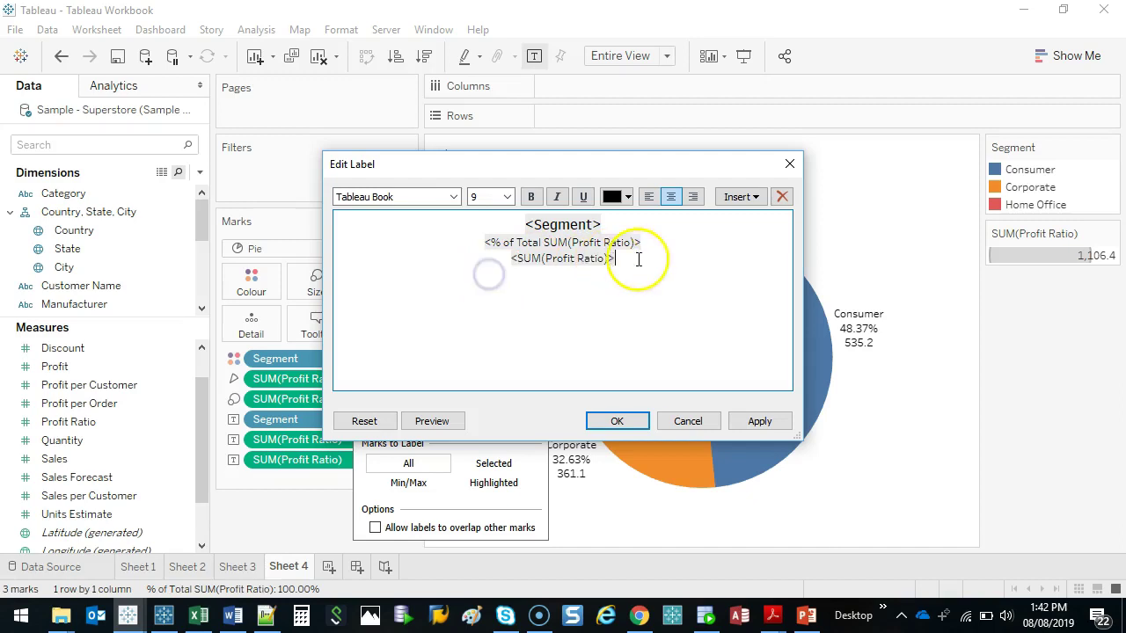
pyautogui.moveTo(637, 256); pyautogui.dragTo(511, 264)
pyautogui.press('Delete')
pyautogui.click(472, 244)
pyautogui.hotkey('ctrl', 'z')
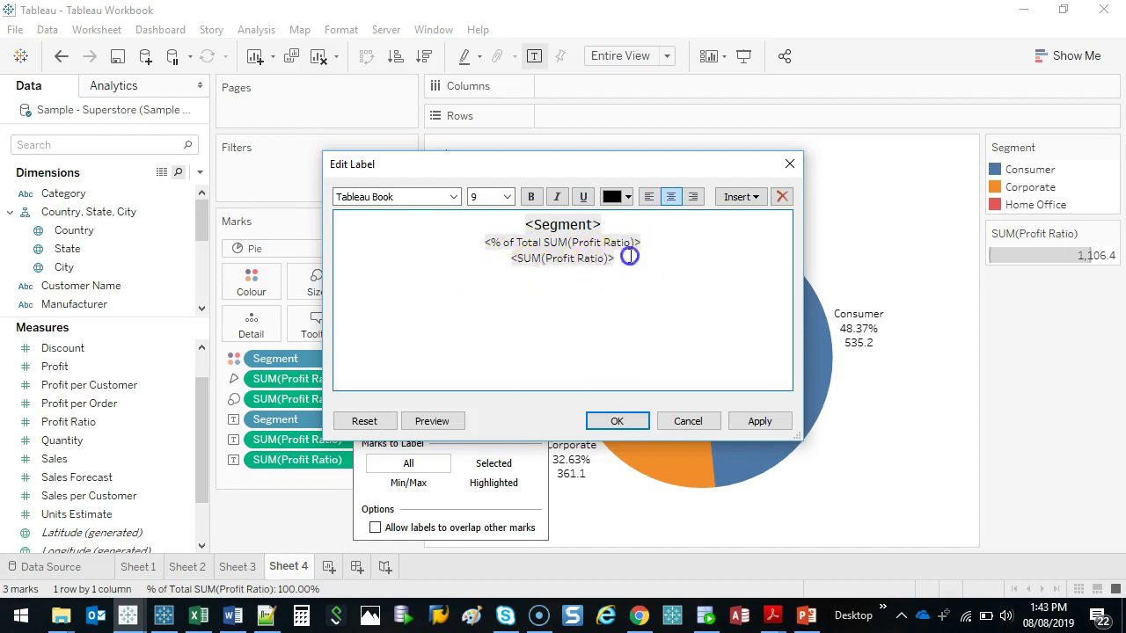
# Move <SUM(Profit Ratio)> onto its own line between <Segment> and <% of Total SUM(Profit Ratio)> and preview the label.
pyautogui.moveTo(629, 257); pyautogui.dragTo(495, 259)
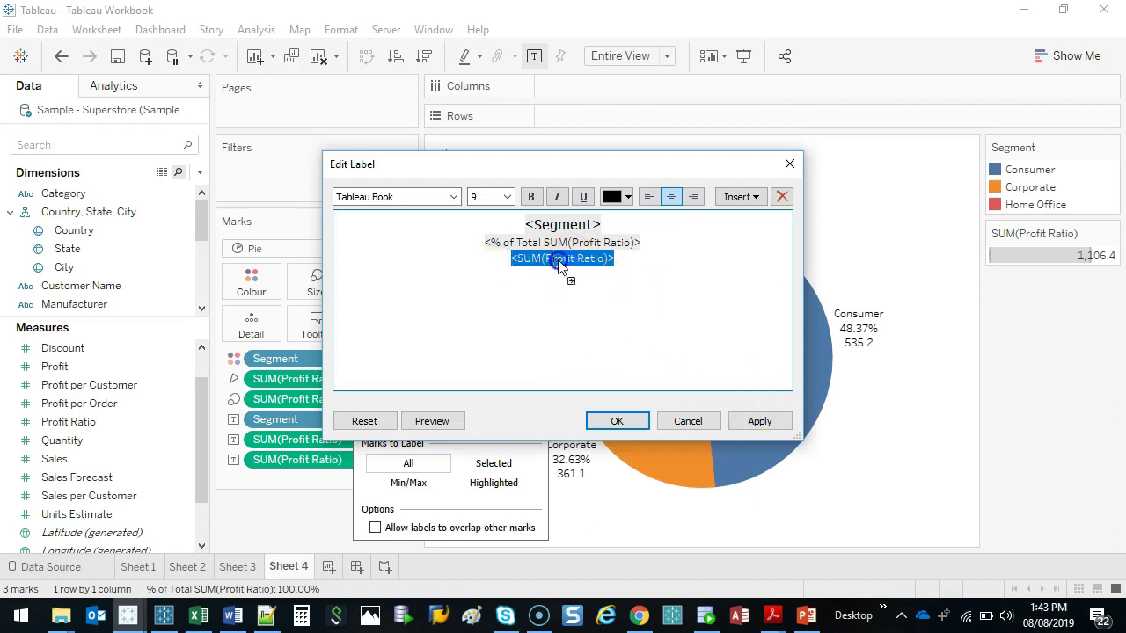
pyautogui.moveTo(530, 255); pyautogui.dragTo(475, 244)
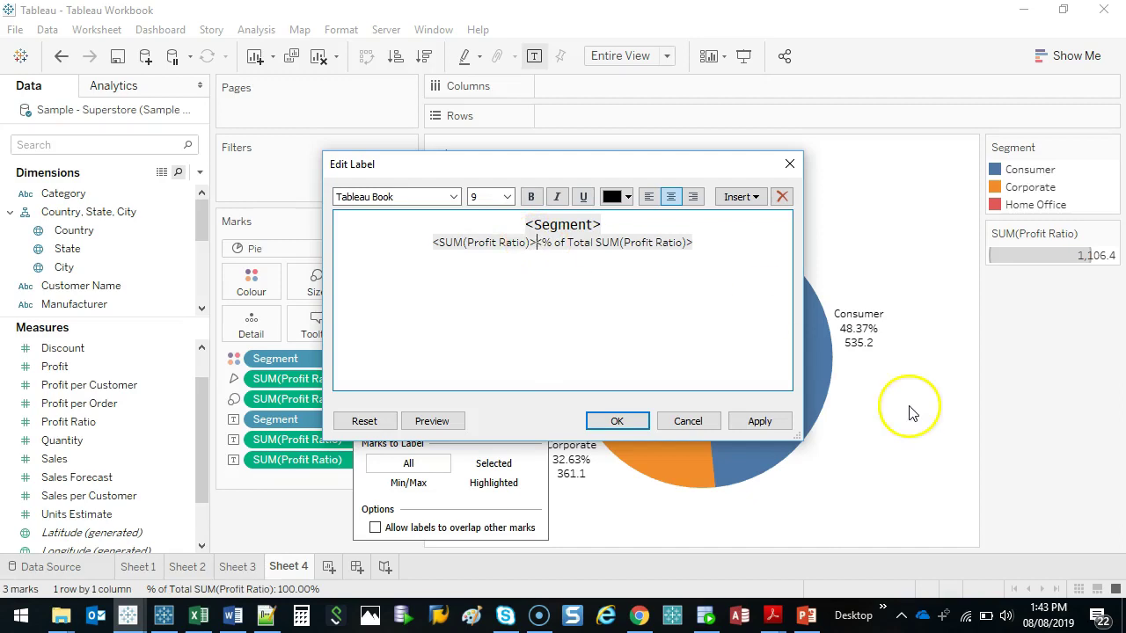
pyautogui.press('Return')
pyautogui.click(444, 422)
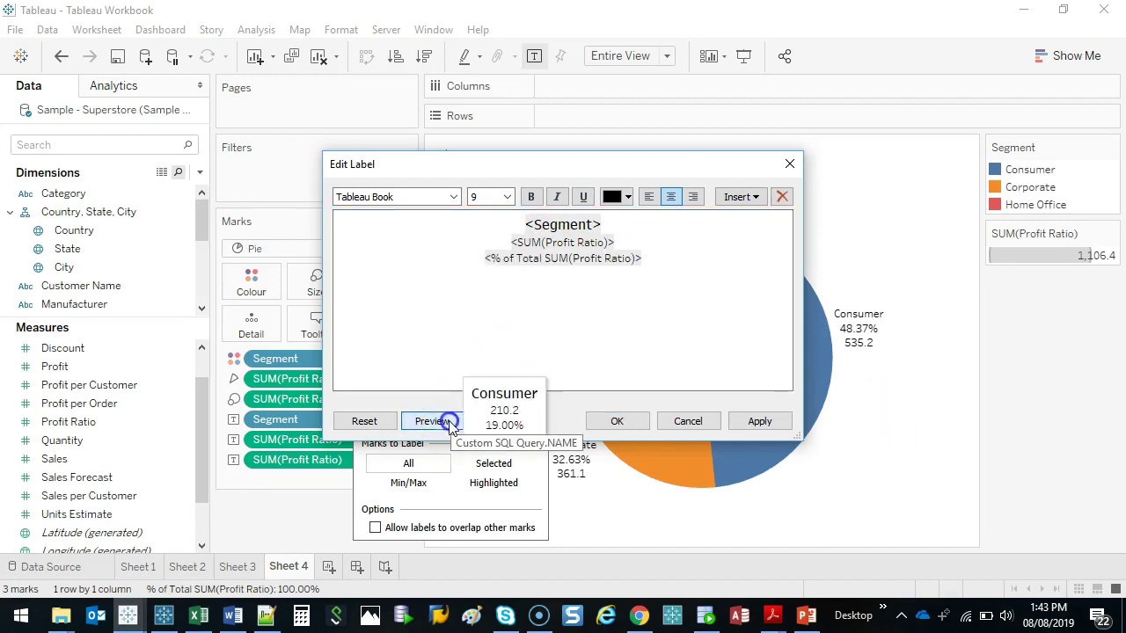
# Set the label's <Segment> field to font size 11 and preview it.
pyautogui.moveTo(648, 225); pyautogui.dragTo(494, 205)
pyautogui.click(508, 197)
pyautogui.click(475, 246)
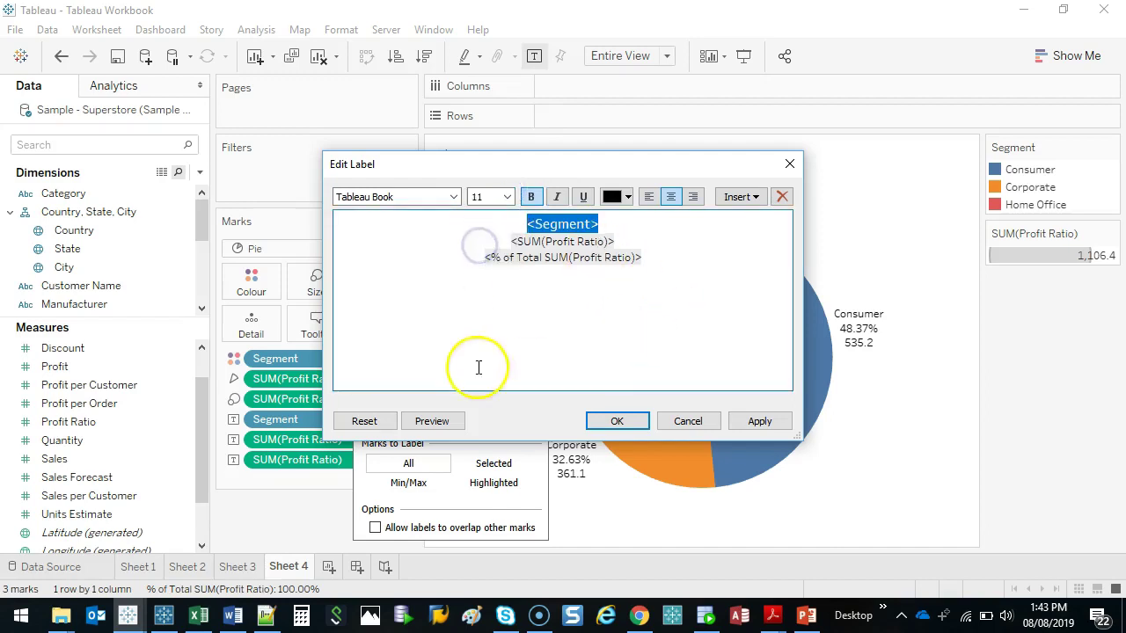
pyautogui.click(432, 422)
# Delete the <% of Total SUM(Profit Ratio)> field from the label, reinsert it on the last line and accept the label changes.
pyautogui.click(637, 277)
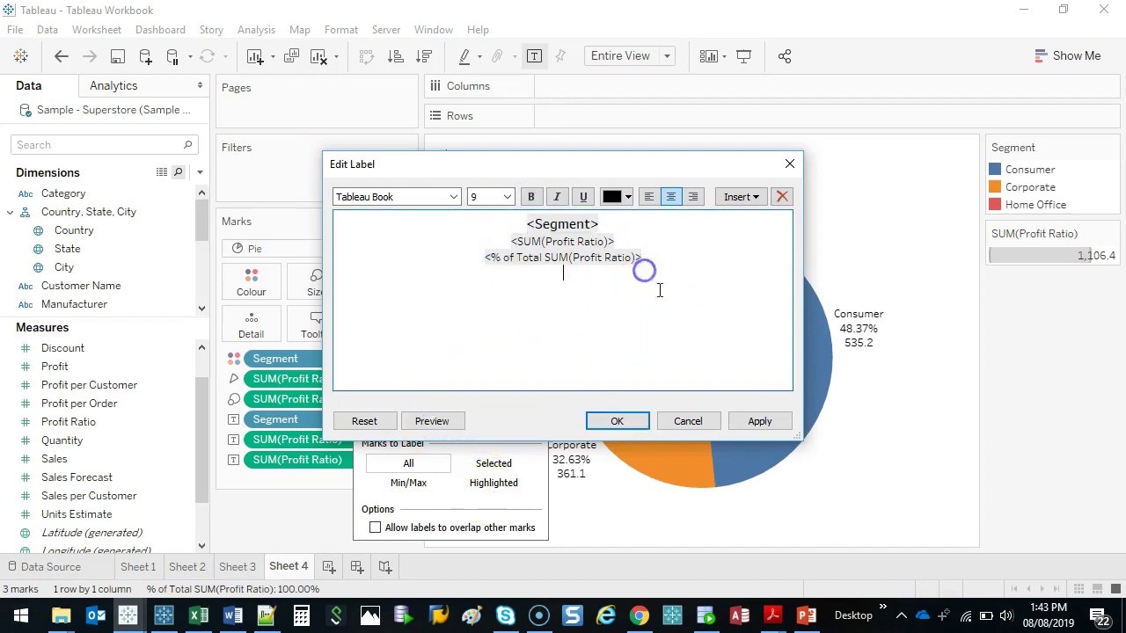
pyautogui.moveTo(663, 264); pyautogui.dragTo(656, 244)
pyautogui.press('BackSpace')
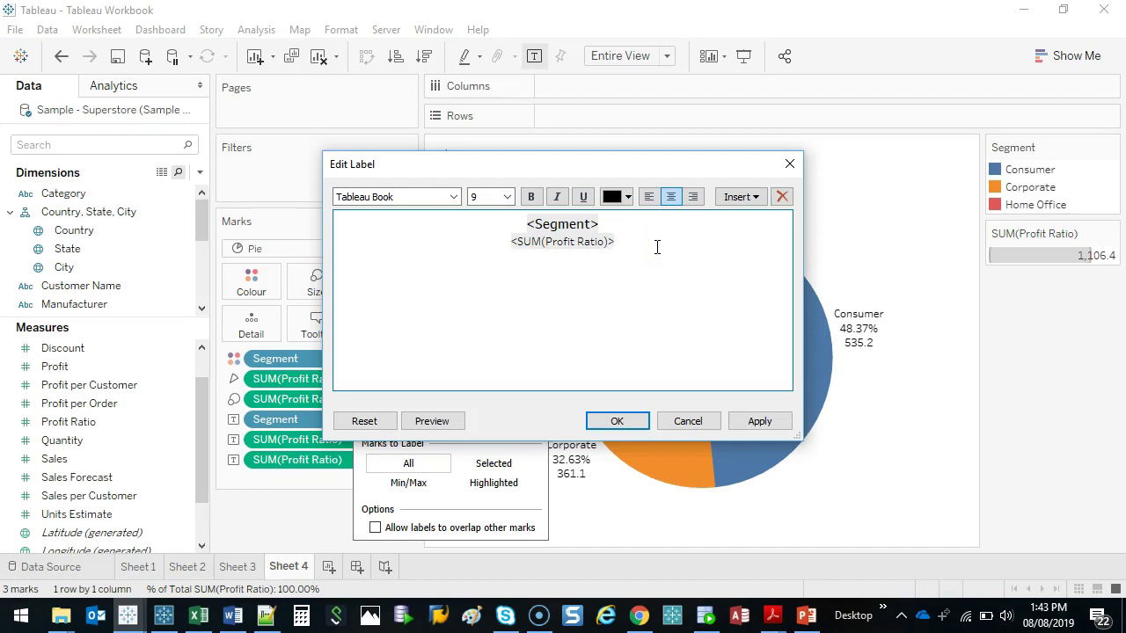
pyautogui.click(755, 200)
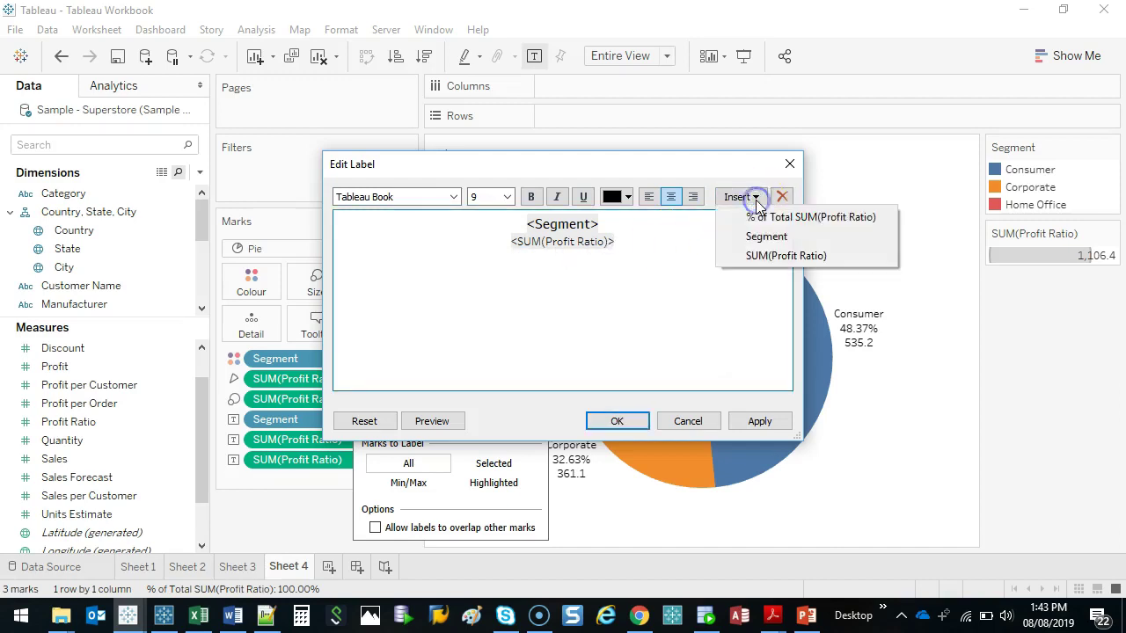
pyautogui.click(802, 218)
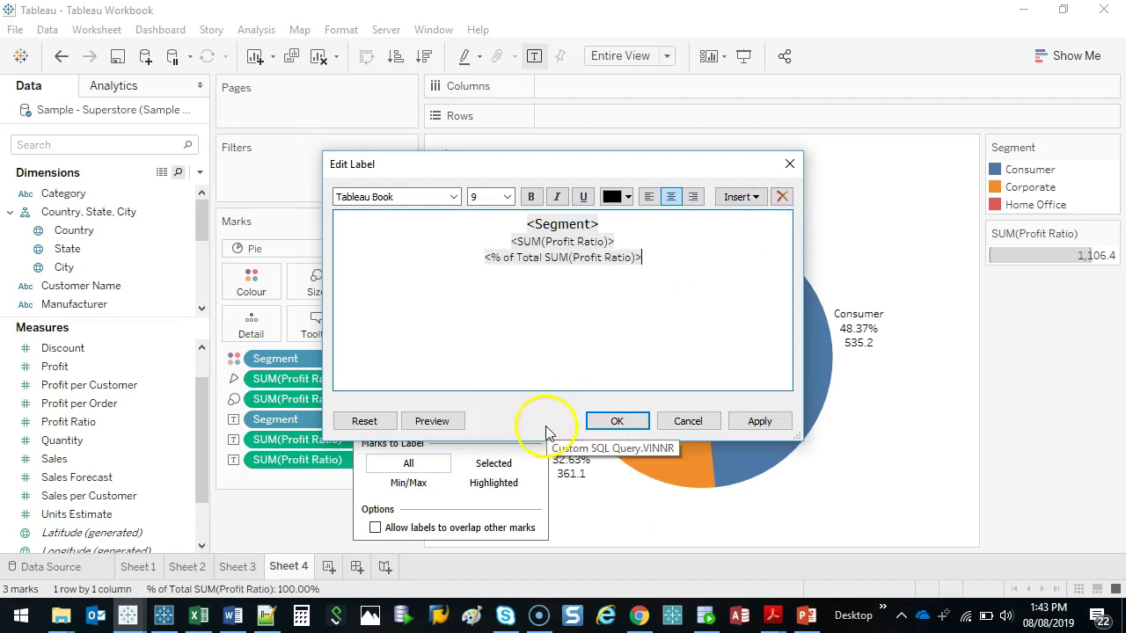
pyautogui.click(616, 422)
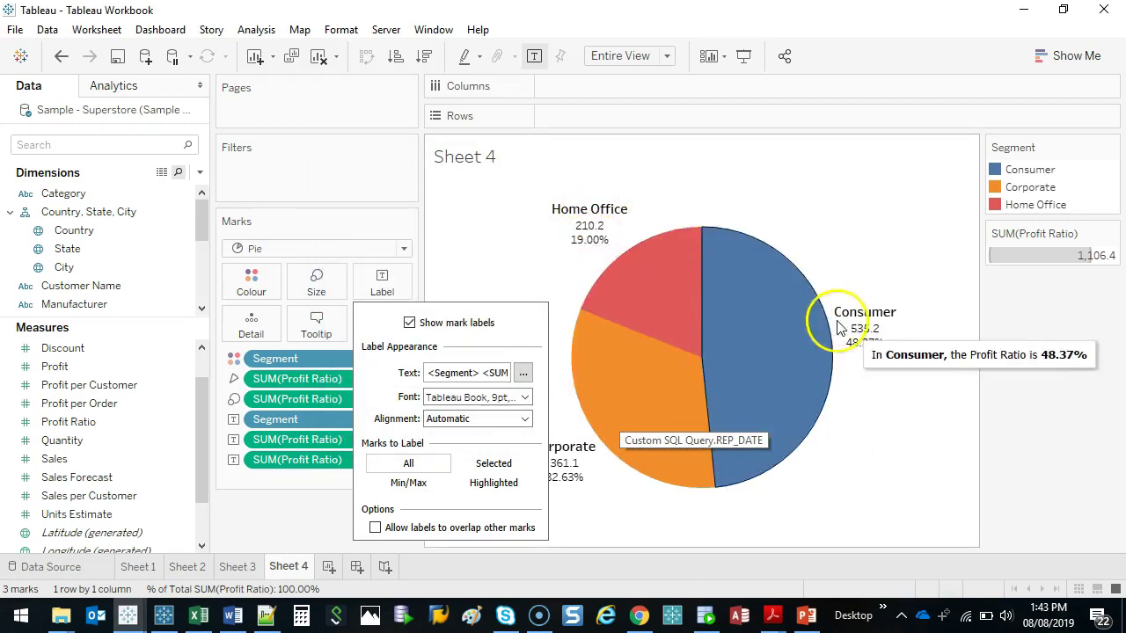
pyautogui.click(477, 244)
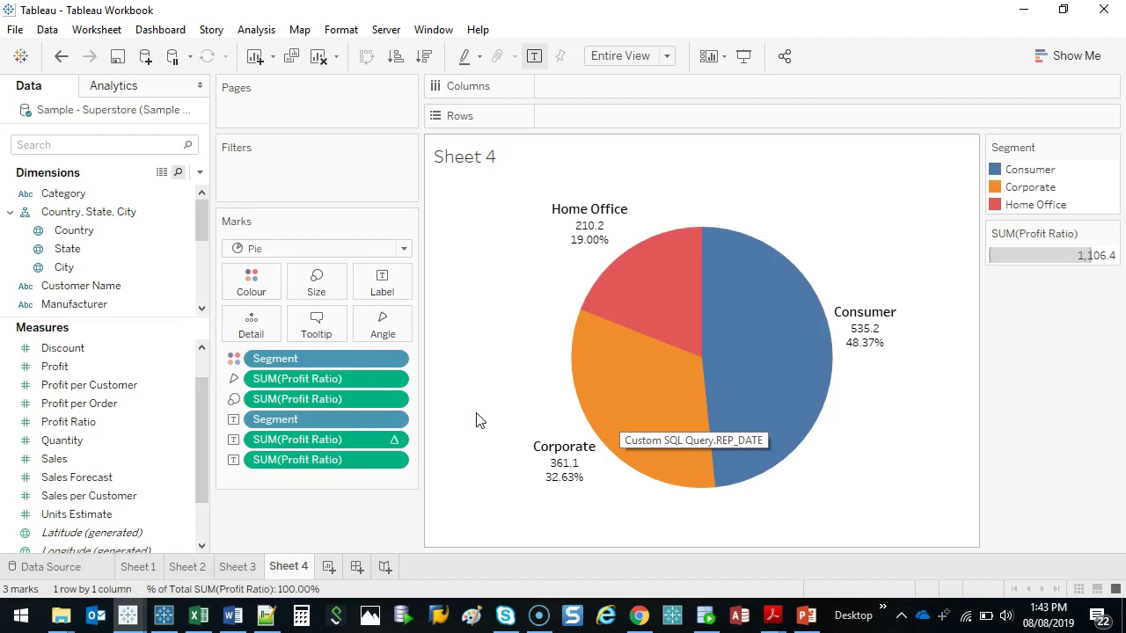
pyautogui.moveTo(379, 253)
pyautogui.mouseDown()
pyautogui.moveTo(402, 257)
pyautogui.moveTo(371, 258)
pyautogui.mouseUp()
pyautogui.moveTo(322, 307)
pyautogui.mouseDown()
pyautogui.moveTo(314, 314)
pyautogui.moveTo(327, 307)
pyautogui.mouseUp()
pyautogui.moveTo(316, 261)
pyautogui.mouseDown()
pyautogui.moveTo(235, 255)
pyautogui.moveTo(228, 292)
pyautogui.moveTo(292, 298)
pyautogui.moveTo(344, 254)
pyautogui.mouseUp()
pyautogui.press('Escape')
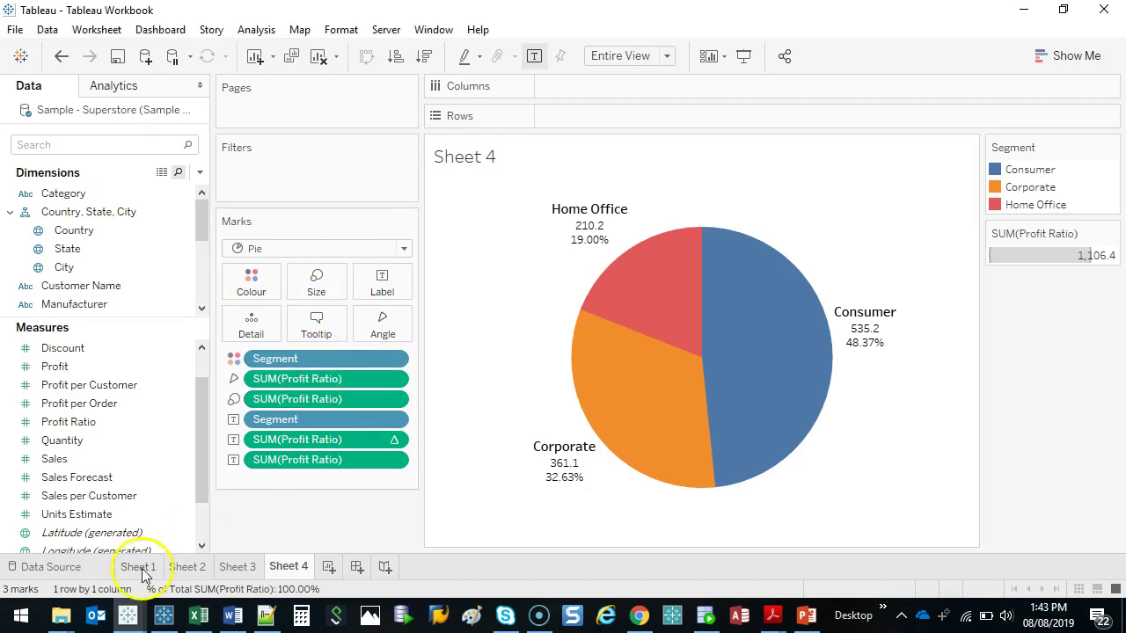
# Look at the category bar chart on Sheet 1 and switch to Sheet 2.
pyautogui.click(153, 567)
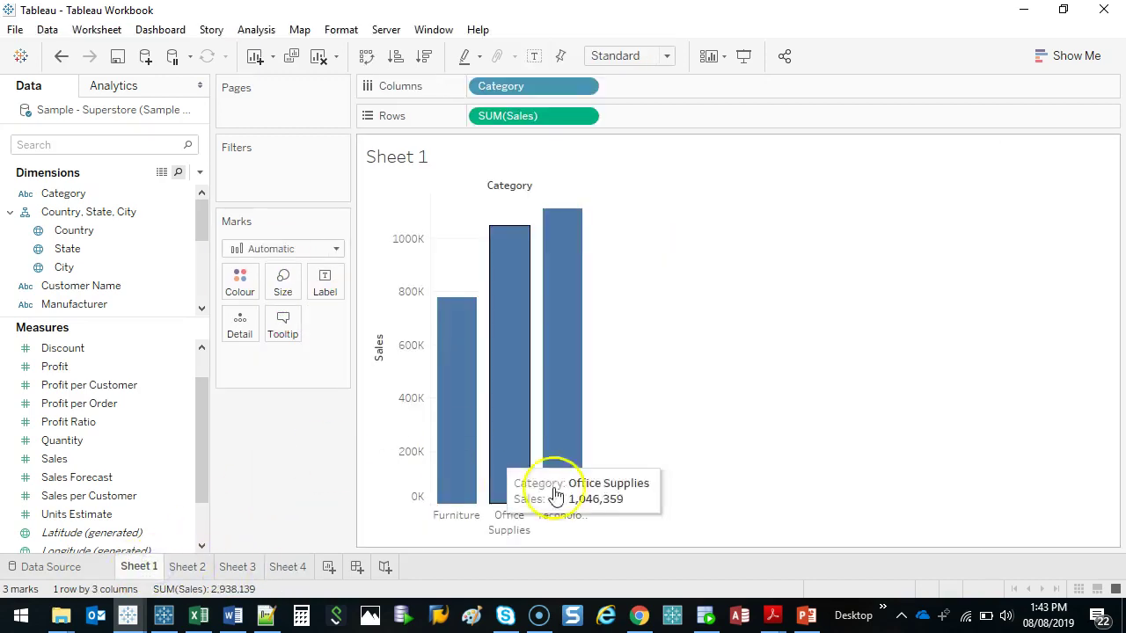
pyautogui.click(185, 567)
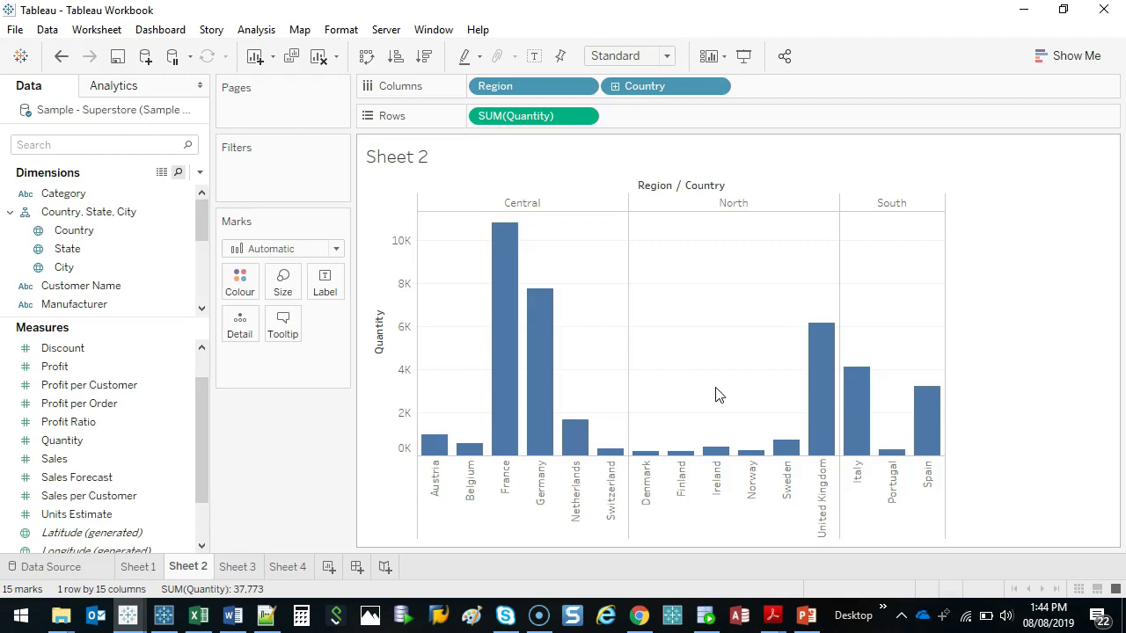
# Hide the Quantity axis header in the region and country bar chart.
pyautogui.rightClick(391, 291)
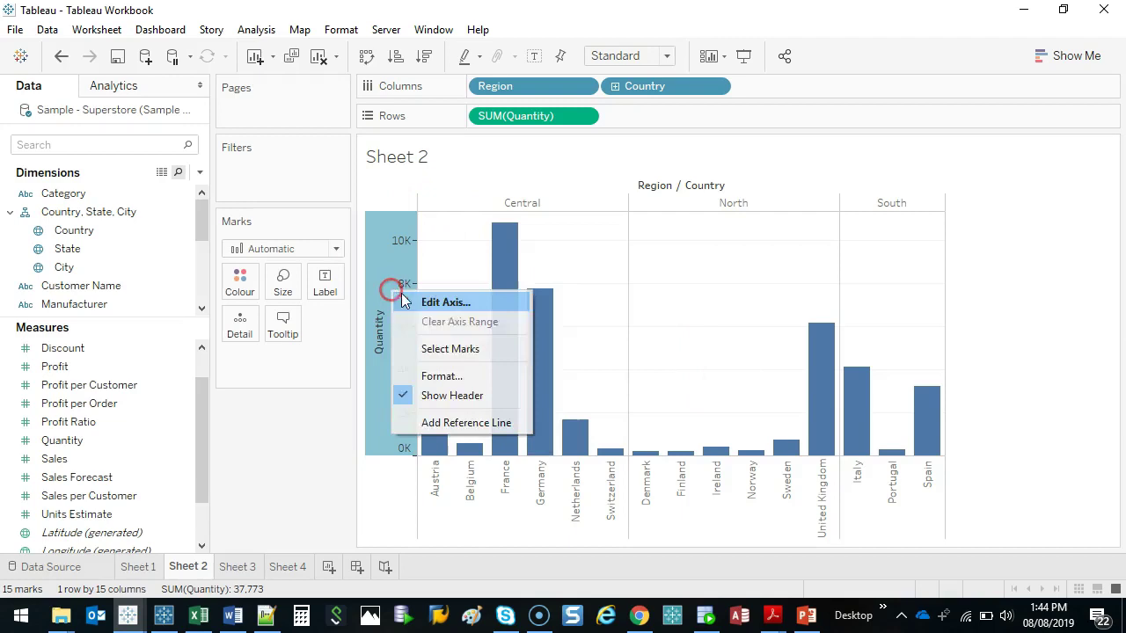
pyautogui.click(446, 396)
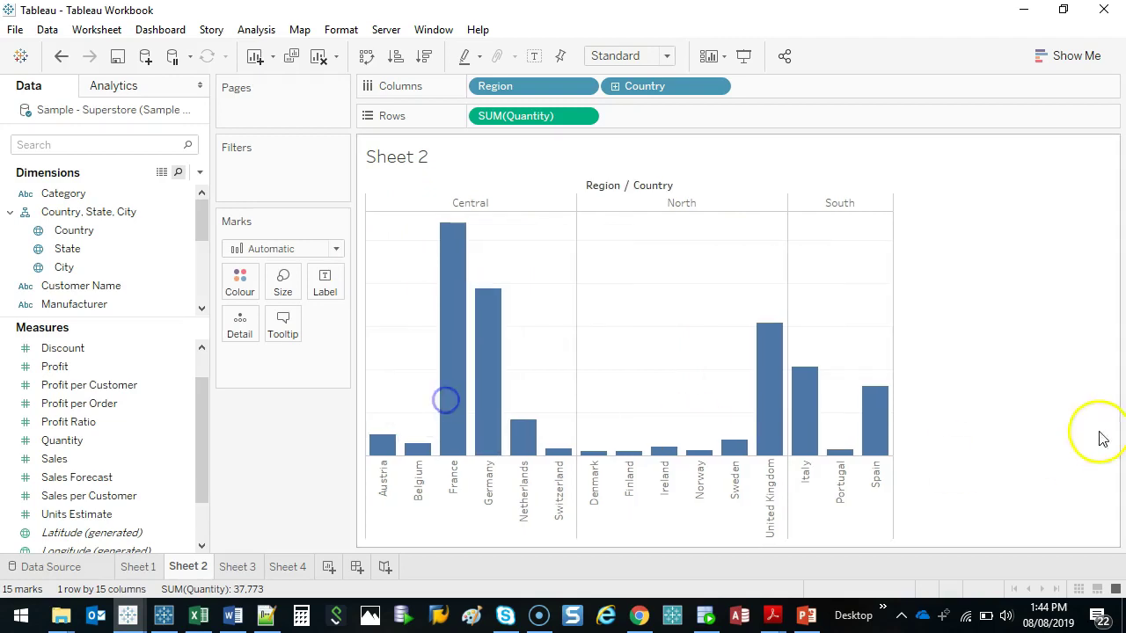
pyautogui.click(445, 512)
pyautogui.click(565, 297)
# Move SUM(Quantity) from Rows to the marks as text and return it to Rows.
pyautogui.moveTo(467, 117); pyautogui.dragTo(350, 378)
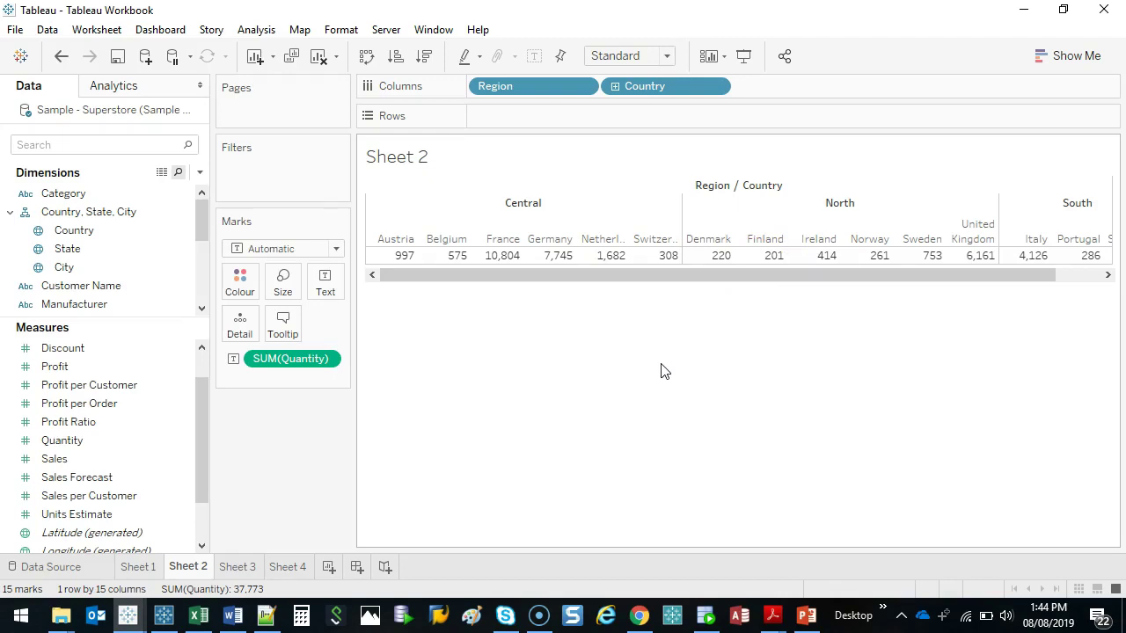
pyautogui.moveTo(297, 358); pyautogui.dragTo(519, 119)
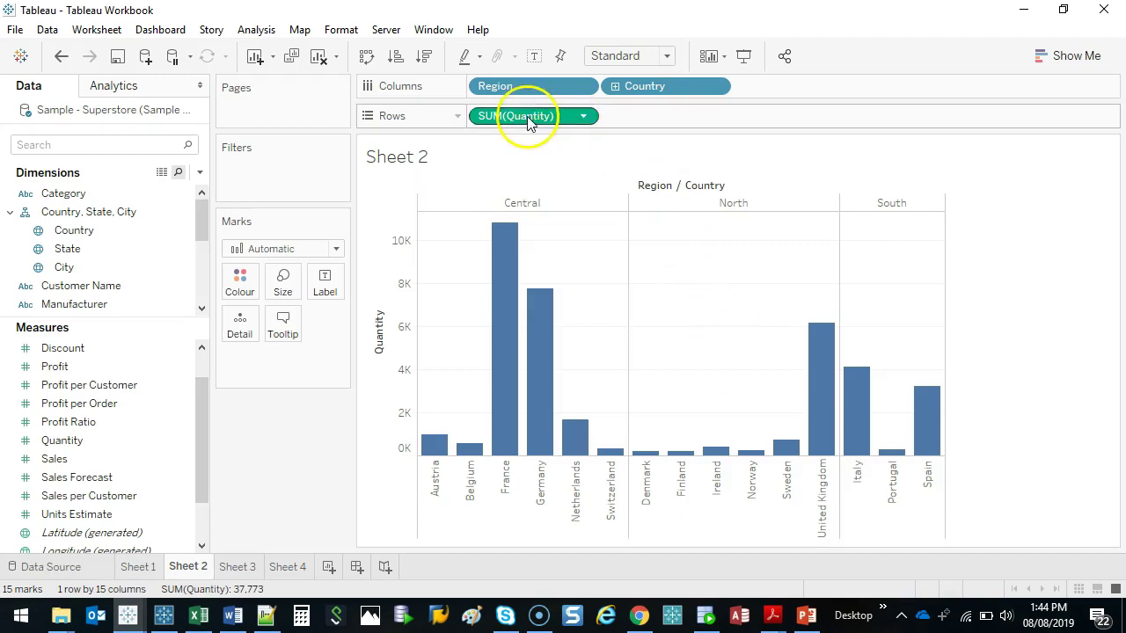
pyautogui.moveTo(596, 93)
pyautogui.mouseDown()
pyautogui.moveTo(449, 93)
pyautogui.moveTo(488, 145)
pyautogui.moveTo(607, 92)
pyautogui.mouseUp()
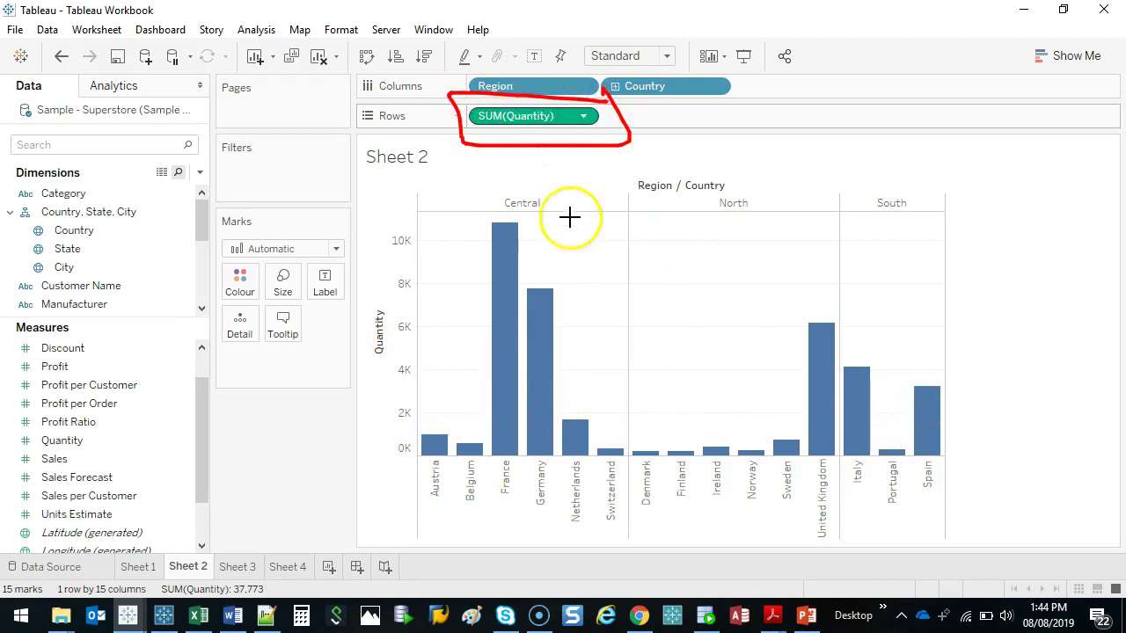
pyautogui.press('Escape')
# Colour the country bars by the Quantity measure.
pyautogui.click(63, 441)
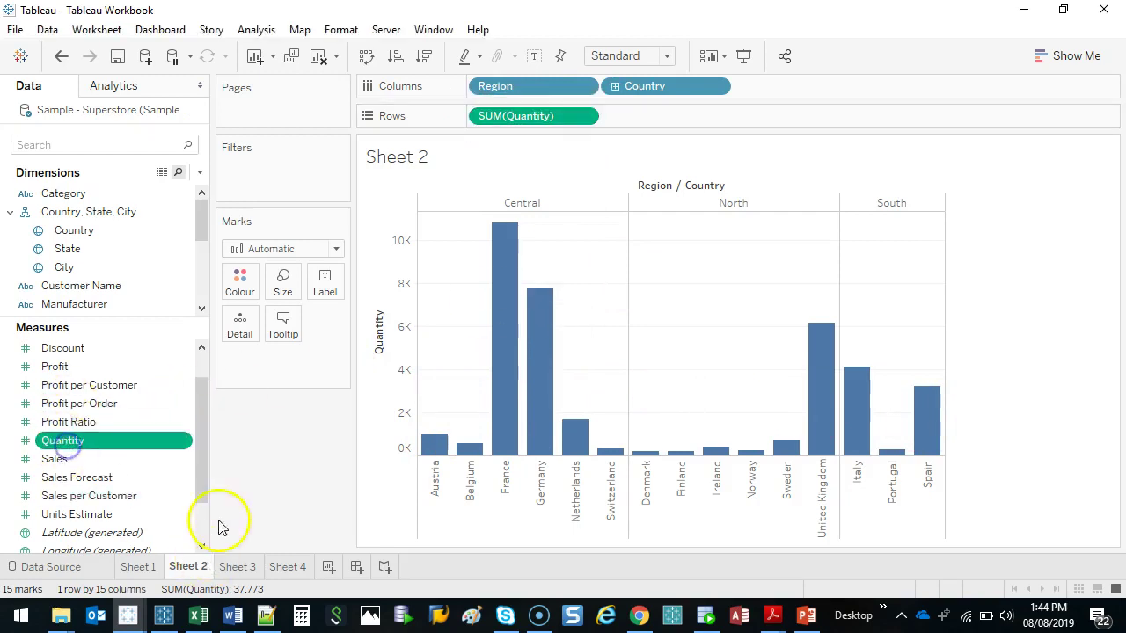
pyautogui.moveTo(93, 445); pyautogui.dragTo(246, 280)
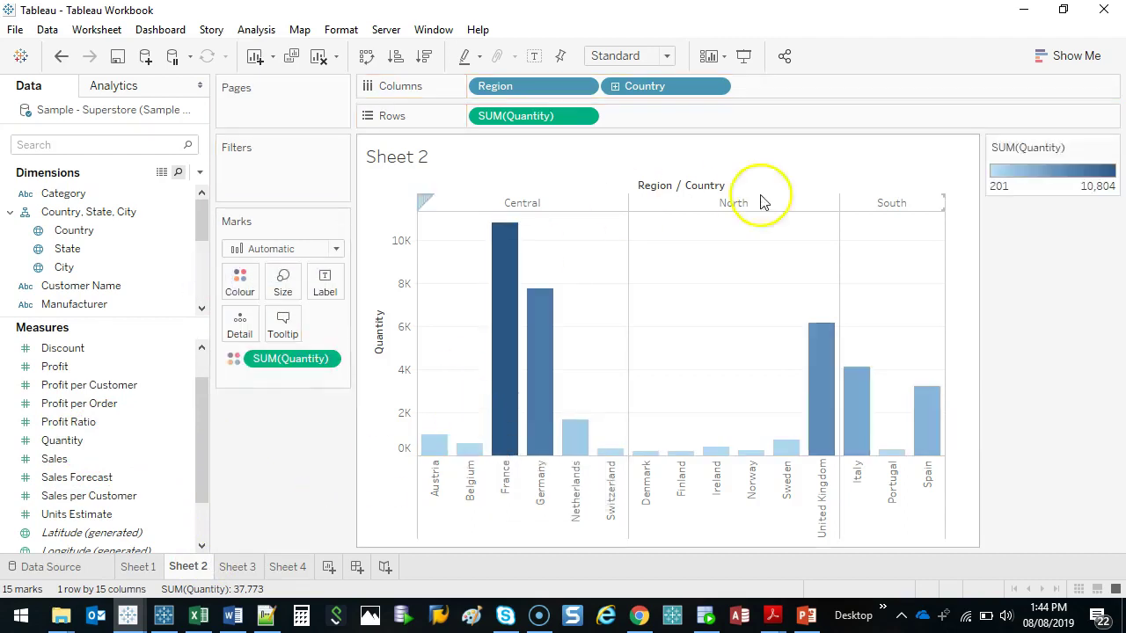
pyautogui.moveTo(1109, 156); pyautogui.dragTo(1114, 201)
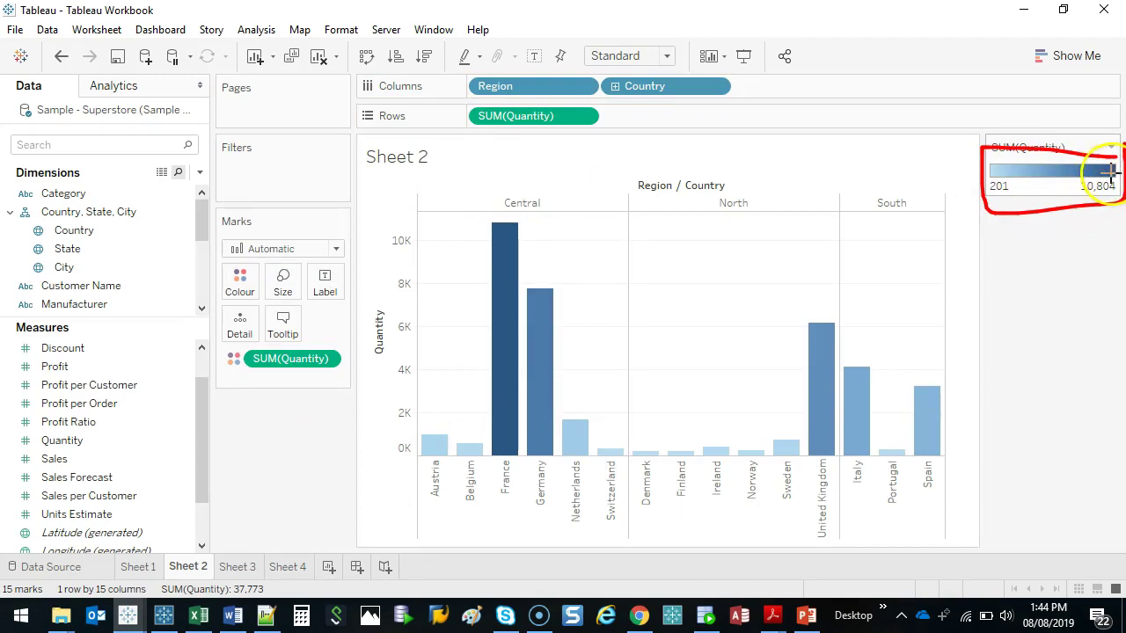
pyautogui.press('Escape')
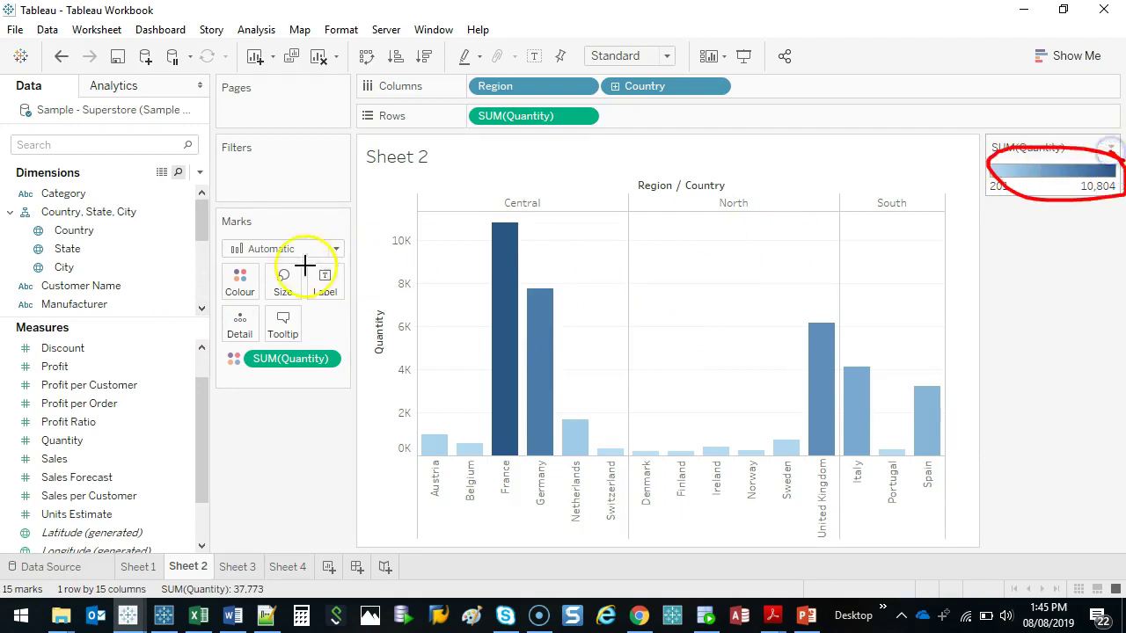
pyautogui.moveTo(255, 248)
pyautogui.mouseDown()
pyautogui.moveTo(231, 252)
pyautogui.moveTo(251, 308)
pyautogui.moveTo(274, 280)
pyautogui.mouseUp()
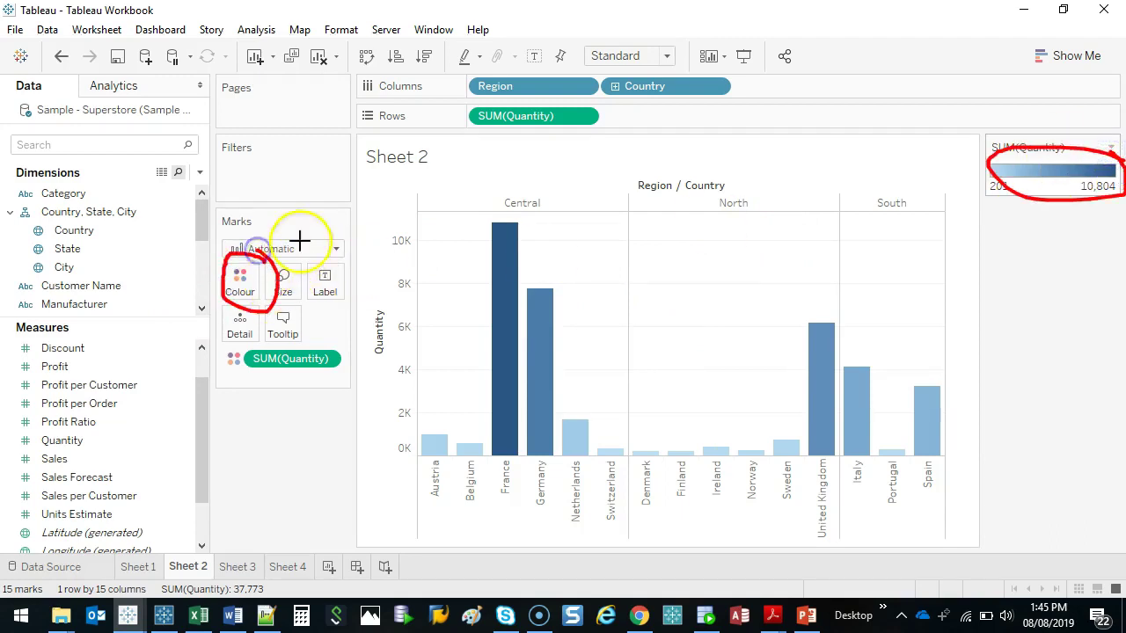
# Open the colour settings for Quantity and look at the custom picker for the palette's end colour without changing it.
pyautogui.doubleClick(1045, 173)
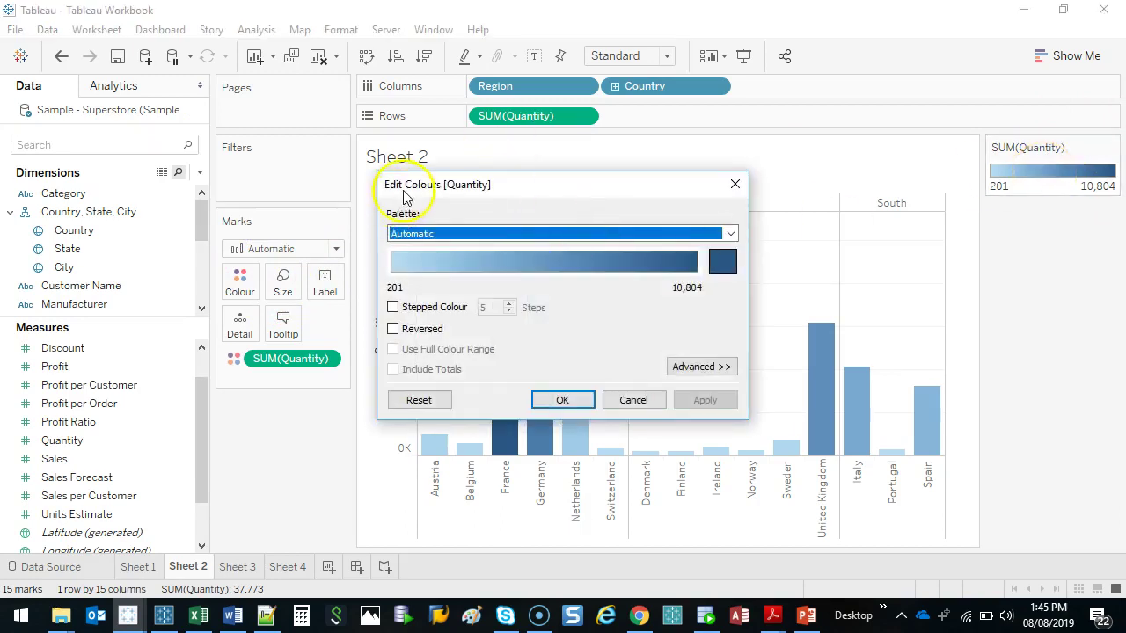
pyautogui.click(735, 184)
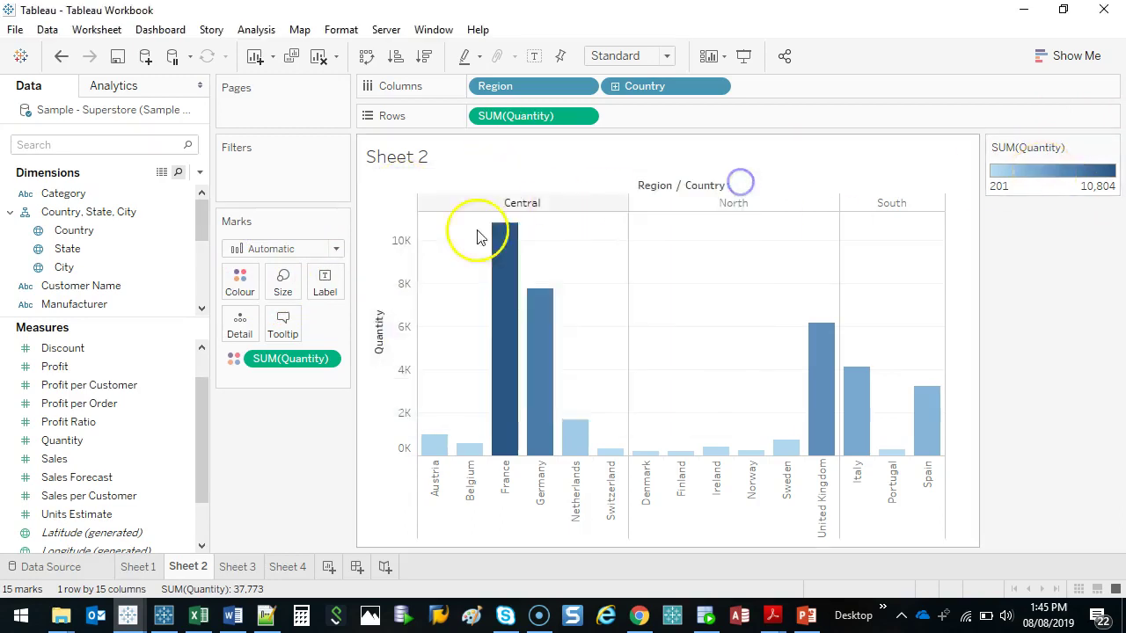
pyautogui.click(237, 285)
pyautogui.click(262, 341)
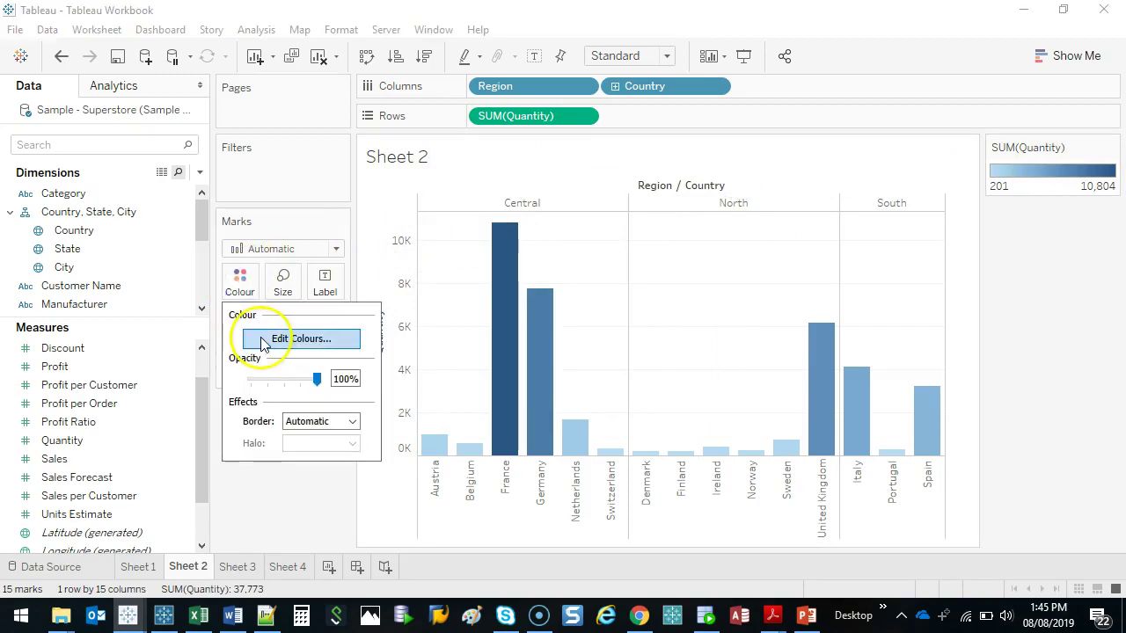
pyautogui.moveTo(603, 182); pyautogui.dragTo(419, 107)
pyautogui.moveTo(330, 211); pyautogui.dragTo(595, 197)
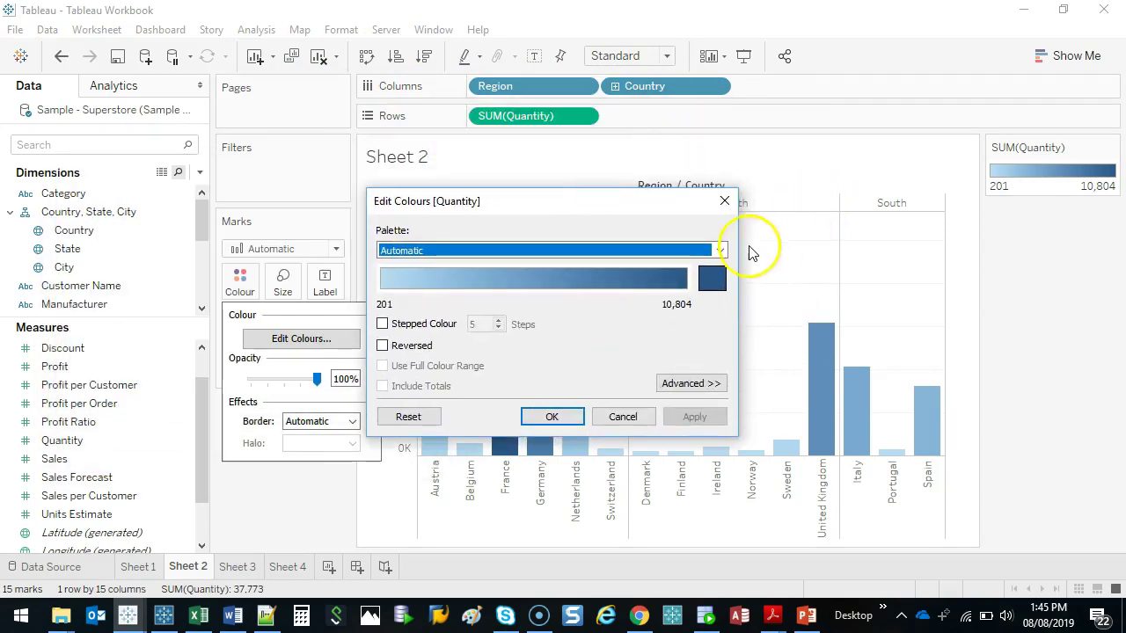
pyautogui.click(710, 280)
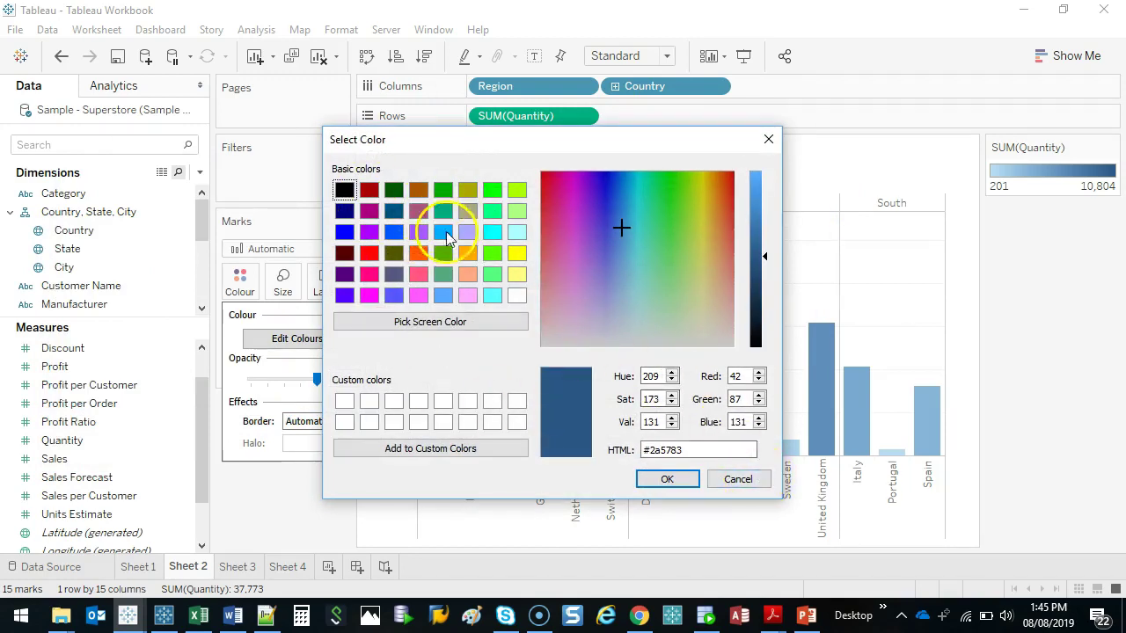
pyautogui.click(755, 484)
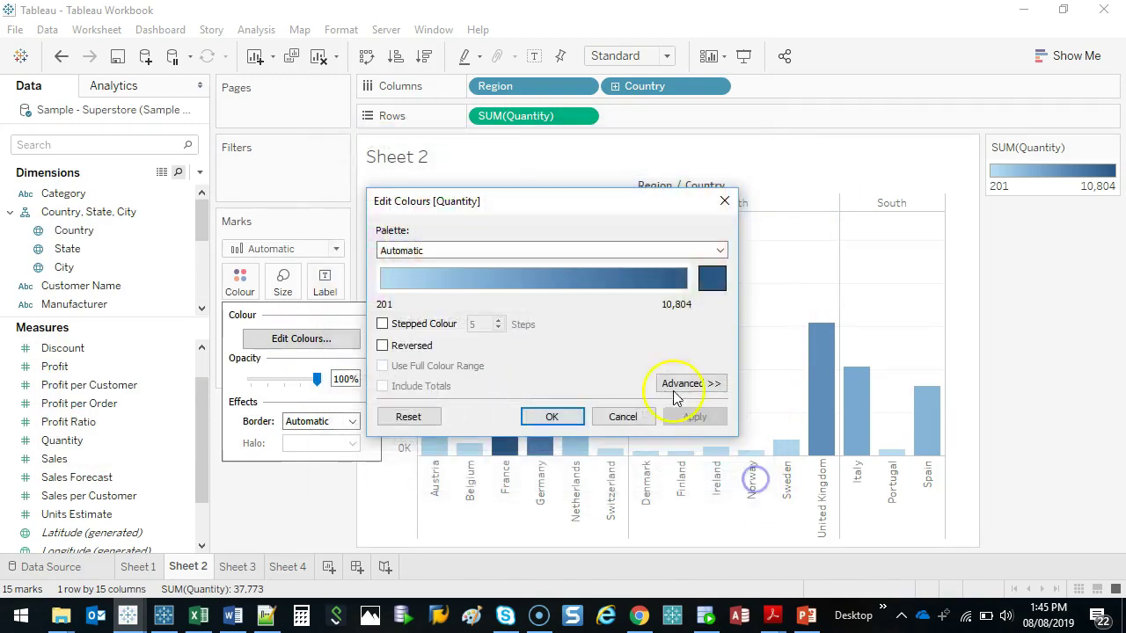
# Choose the Red-Black Diverging palette for the Quantity colours, keeping the colour settings clear of the chart.
pyautogui.click(719, 251)
pyautogui.moveTo(720, 302); pyautogui.dragTo(730, 415)
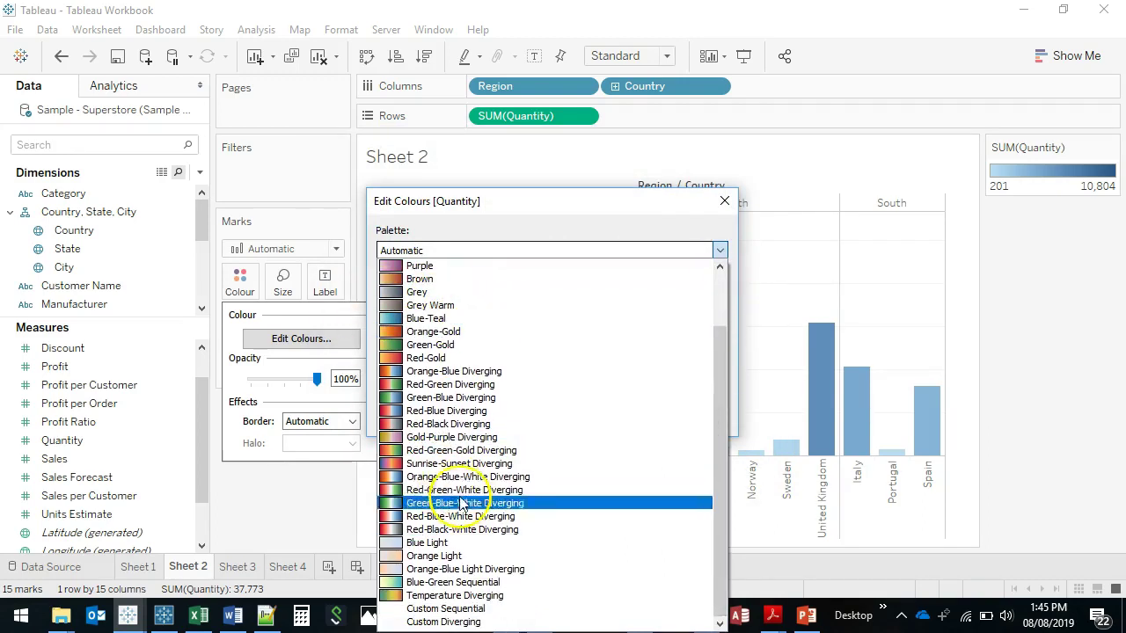
pyautogui.click(497, 425)
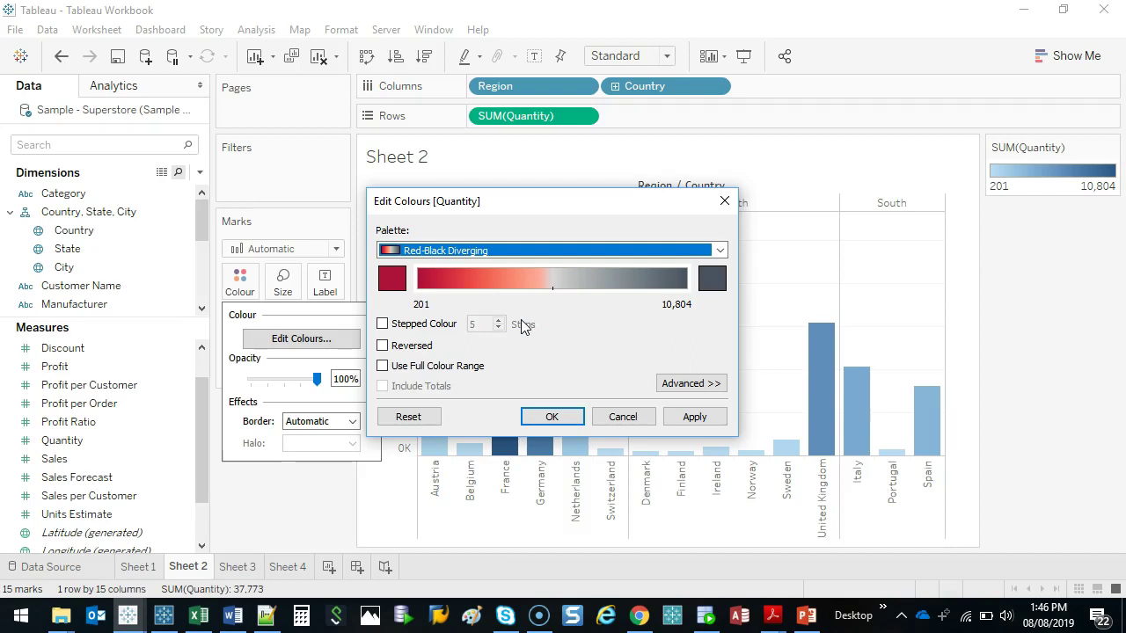
pyautogui.click(614, 163)
pyautogui.moveTo(624, 201); pyautogui.dragTo(292, 262)
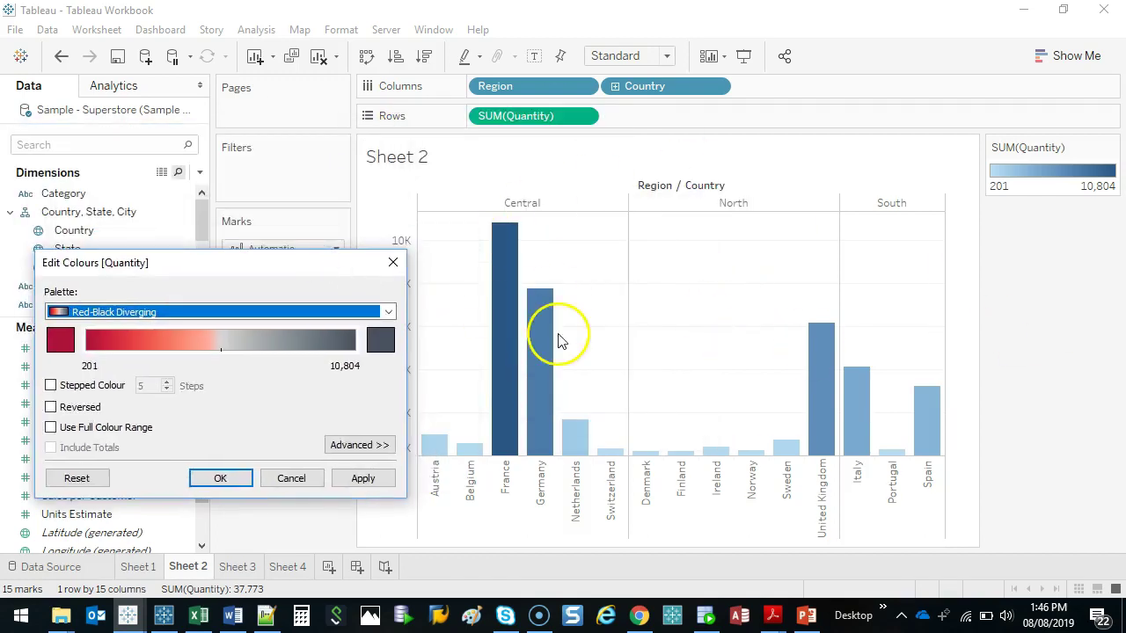
pyautogui.moveTo(427, 188)
pyautogui.mouseDown()
pyautogui.moveTo(802, 185)
pyautogui.moveTo(1038, 389)
pyautogui.moveTo(630, 537)
pyautogui.moveTo(443, 147)
pyautogui.mouseUp()
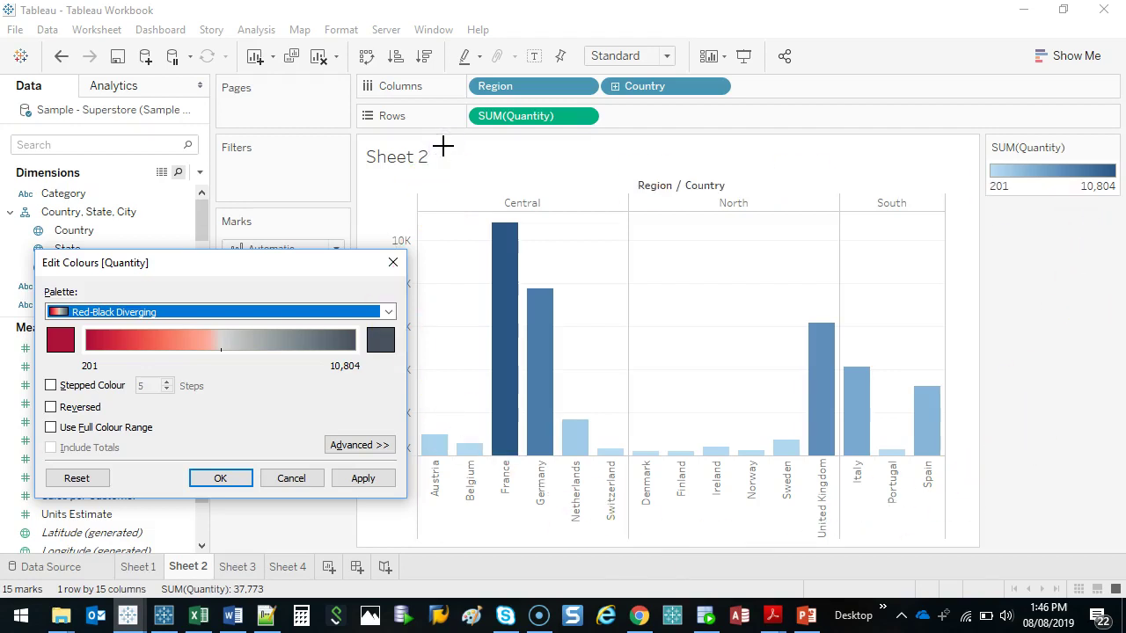
# Try reversing the Red-Black Diverging palette on and off and check its two end colours.
pyautogui.click(72, 414)
pyautogui.click(72, 413)
pyautogui.click(74, 413)
pyautogui.click(72, 410)
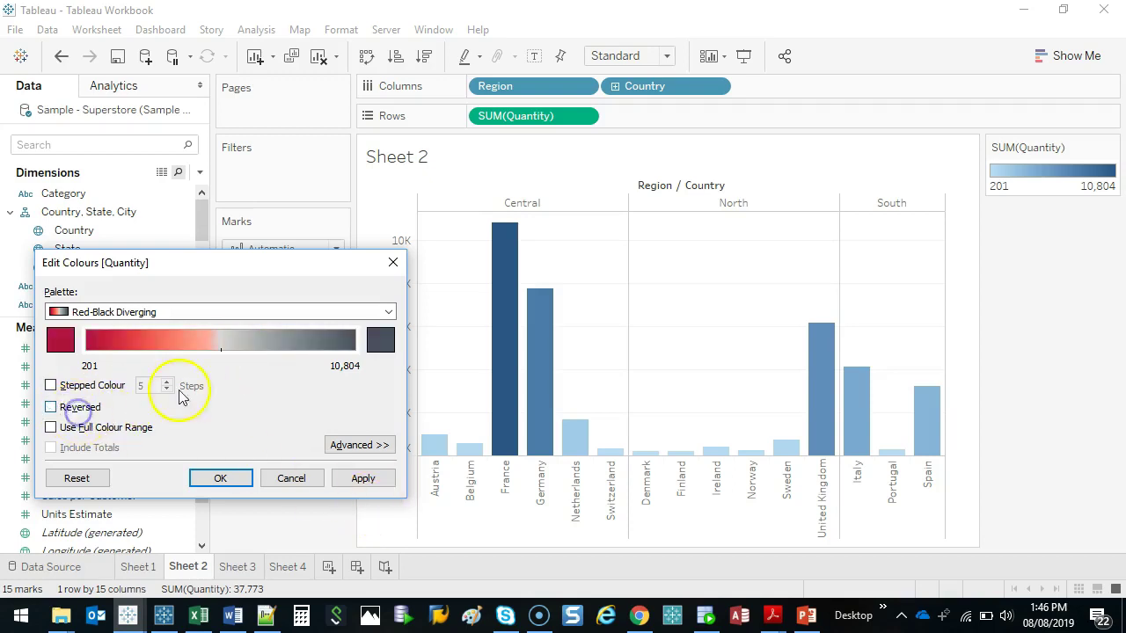
pyautogui.click(389, 345)
pyautogui.click(452, 197)
pyautogui.click(51, 348)
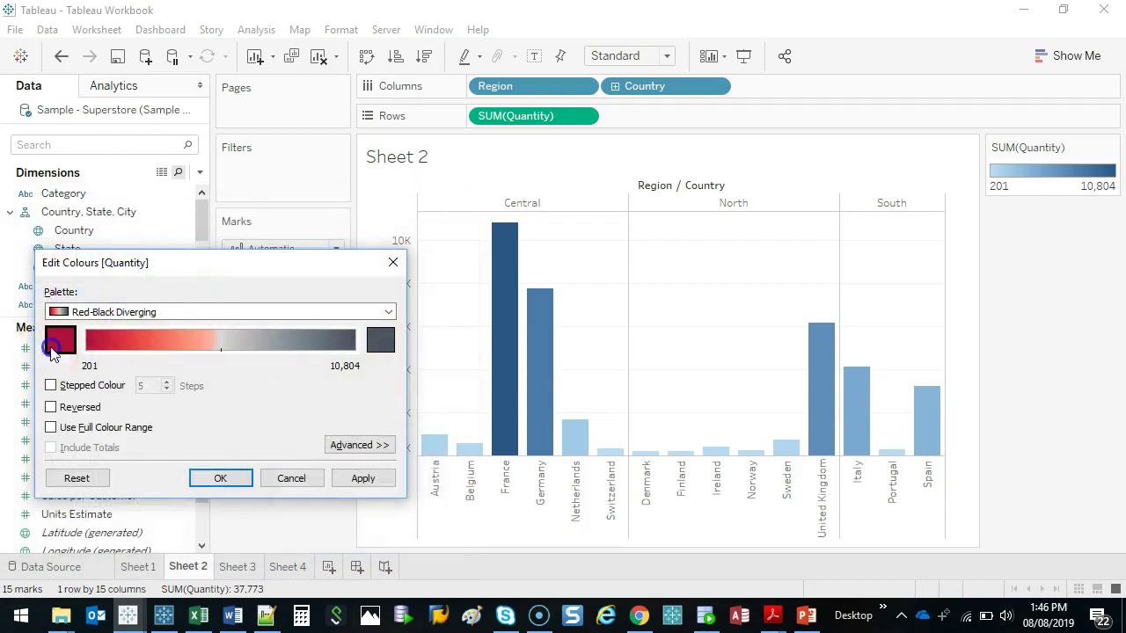
pyautogui.click(452, 199)
# Reverse the Red-Black Diverging palette and apply it to the country bars.
pyautogui.click(84, 414)
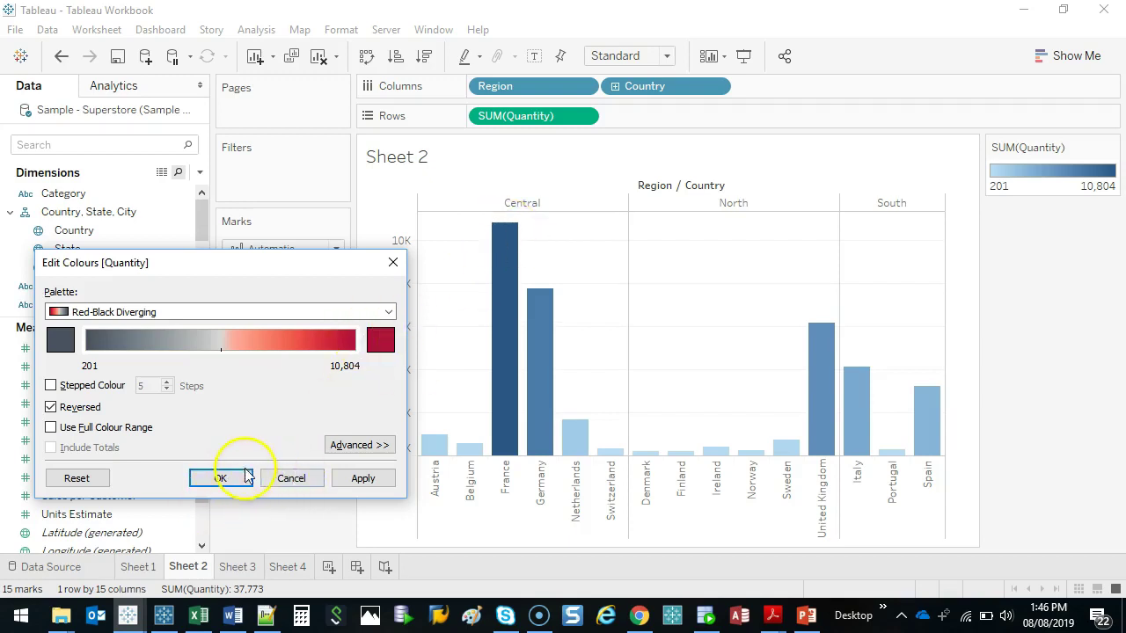
pyautogui.click(220, 479)
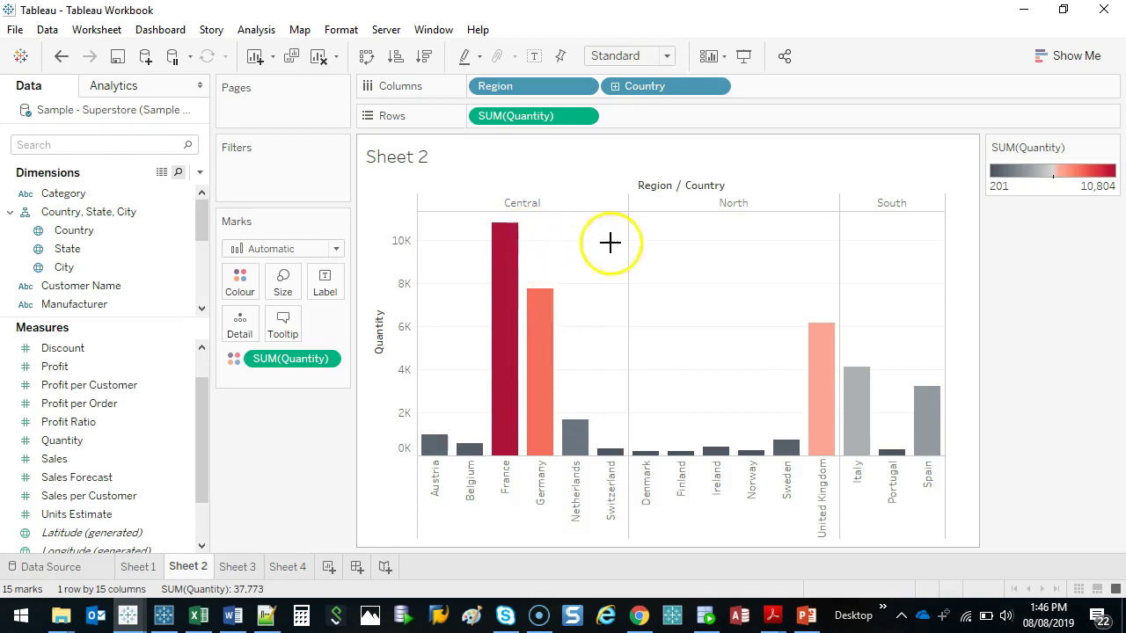
pyautogui.moveTo(528, 189)
pyautogui.mouseDown()
pyautogui.moveTo(578, 360)
pyautogui.moveTo(559, 210)
pyautogui.mouseUp()
pyautogui.moveTo(827, 309); pyautogui.dragTo(846, 327)
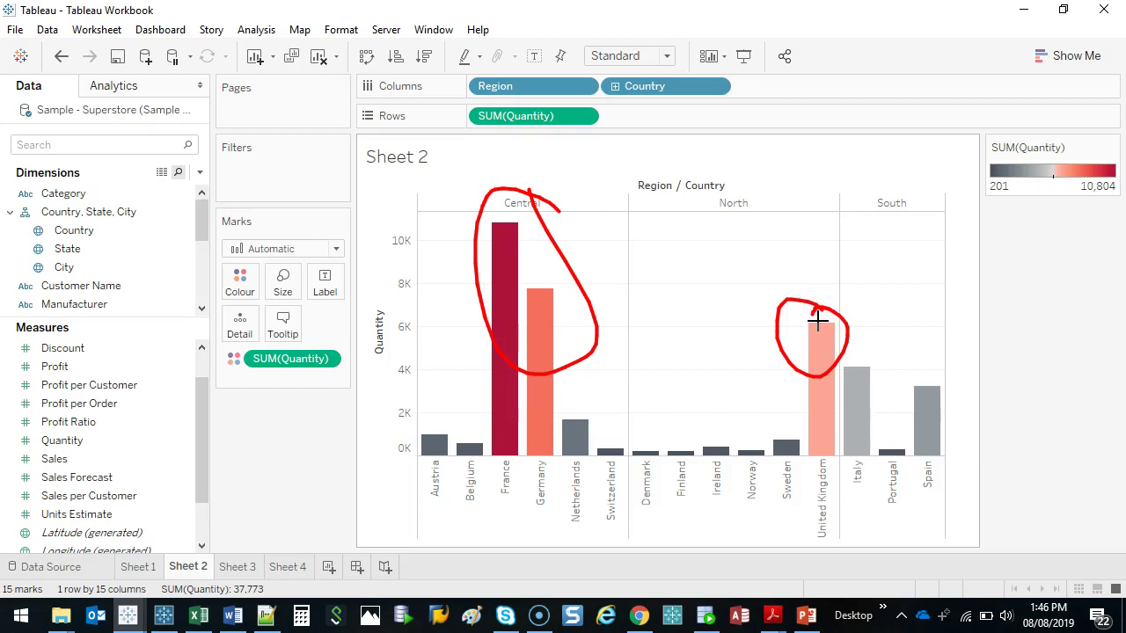
pyautogui.press('Escape')
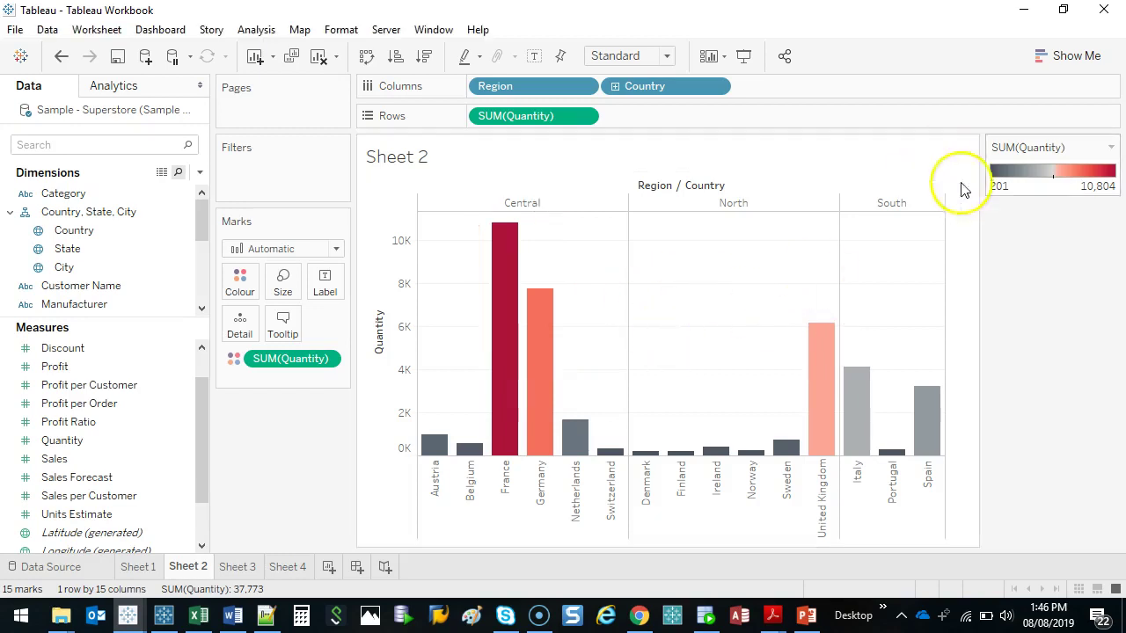
# Turn off the reversed order of the Quantity palette and apply the change to the country bars.
pyautogui.doubleClick(1054, 176)
pyautogui.moveTo(581, 194); pyautogui.dragTo(233, 249)
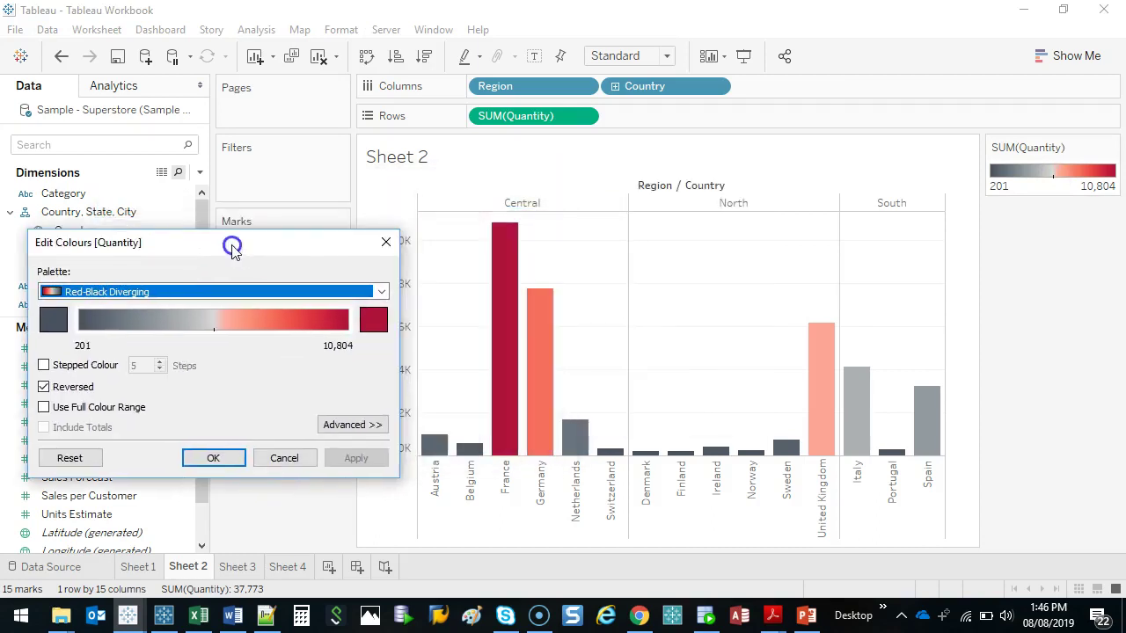
pyautogui.click(70, 394)
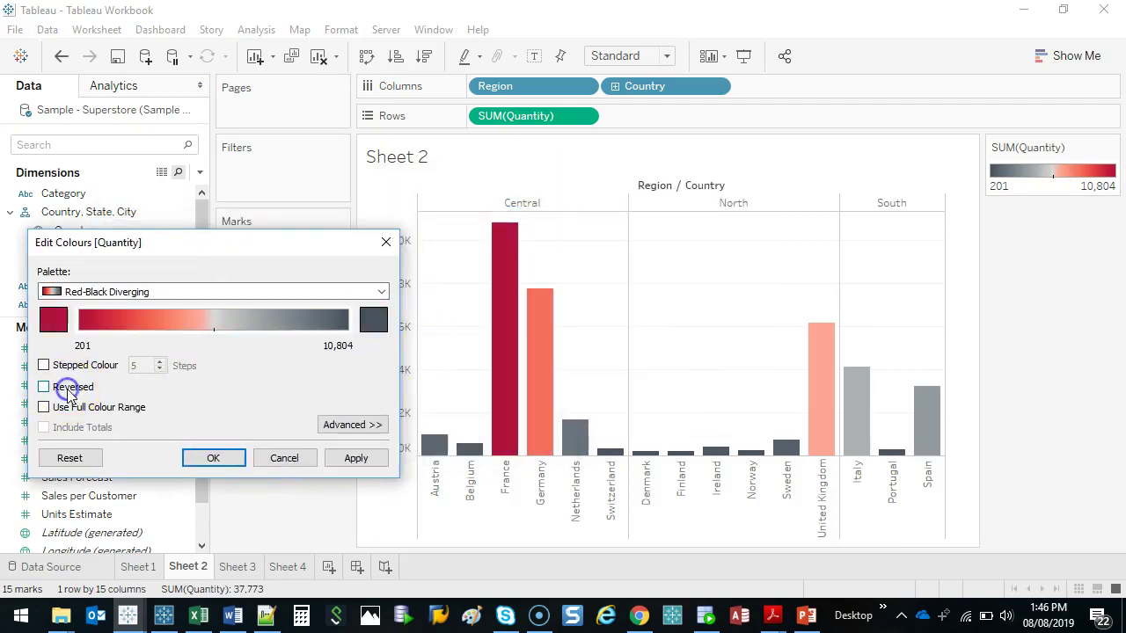
pyautogui.click(213, 457)
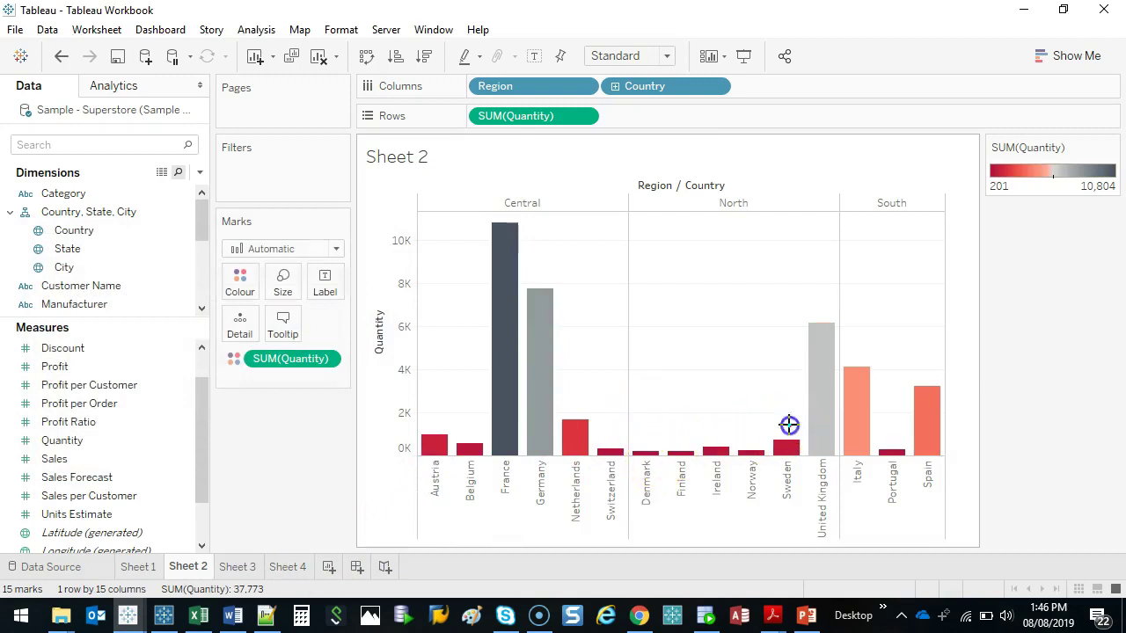
pyautogui.moveTo(571, 405)
pyautogui.mouseDown()
pyautogui.moveTo(583, 462)
pyautogui.moveTo(780, 470)
pyautogui.mouseUp()
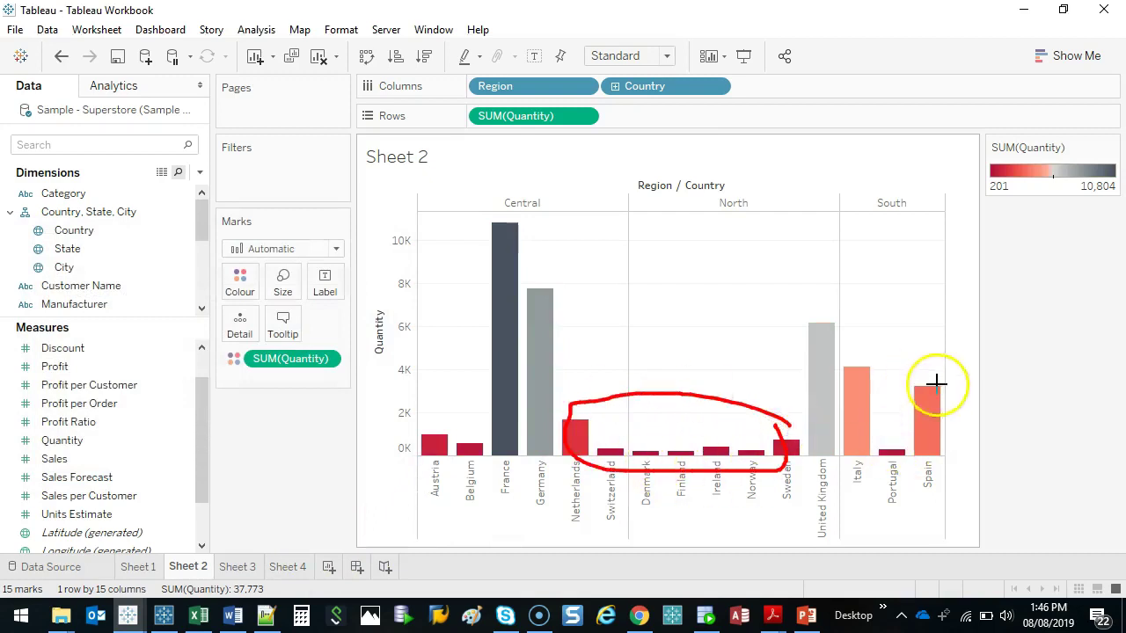
pyautogui.moveTo(862, 459)
pyautogui.mouseDown()
pyautogui.moveTo(935, 405)
pyautogui.moveTo(892, 367)
pyautogui.mouseUp()
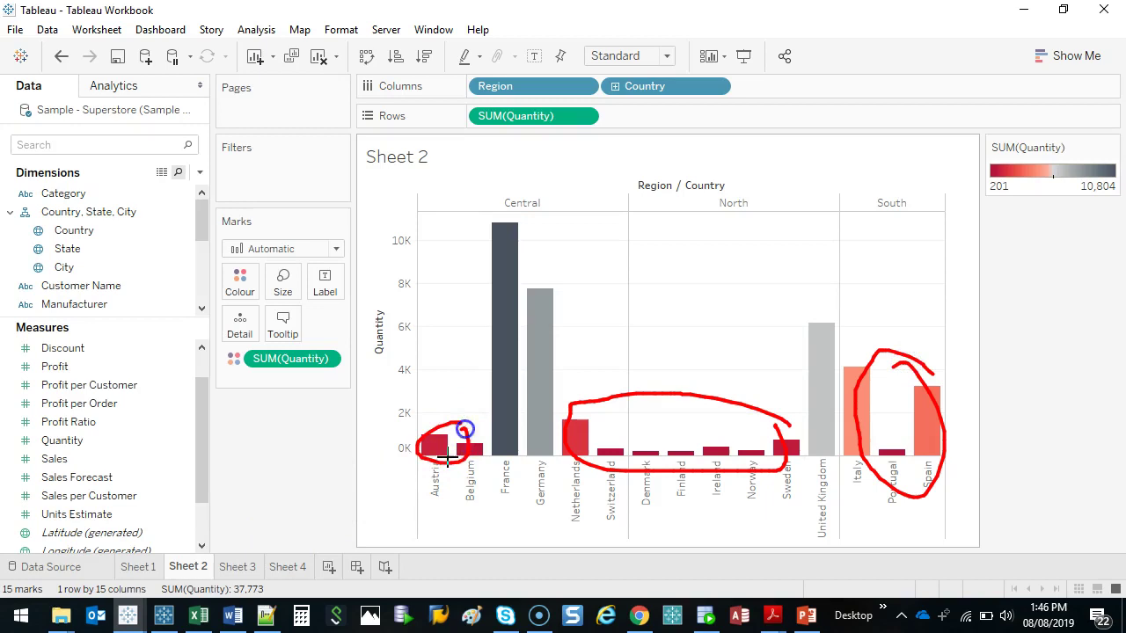
pyautogui.press('Escape')
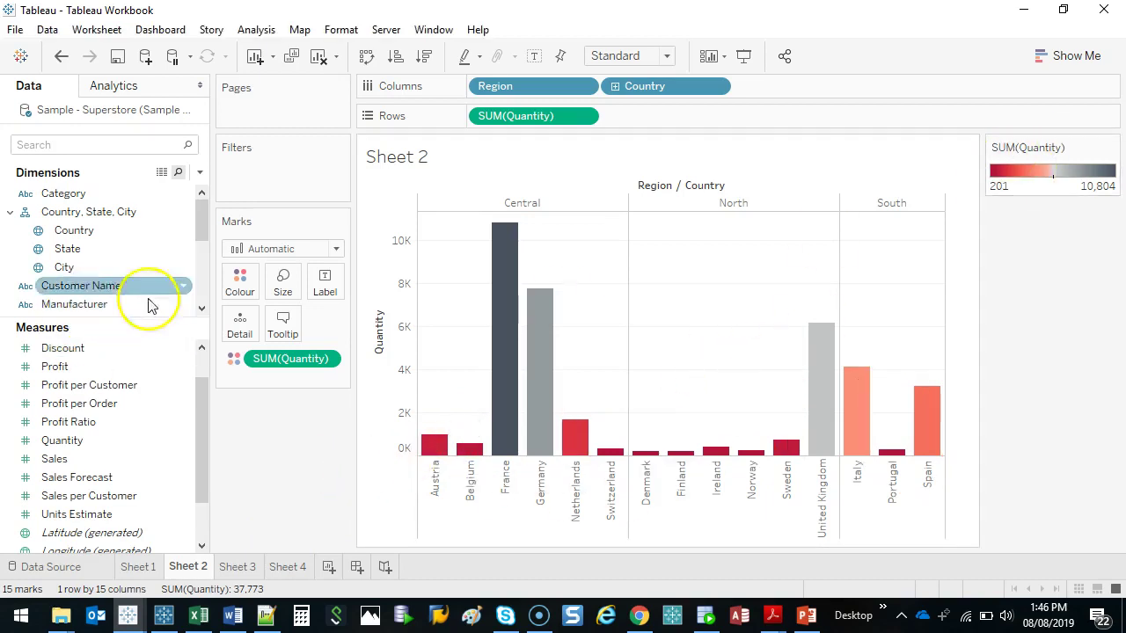
# Try the opacity setting and a black border on the country bars, and set the border to None.
pyautogui.click(251, 283)
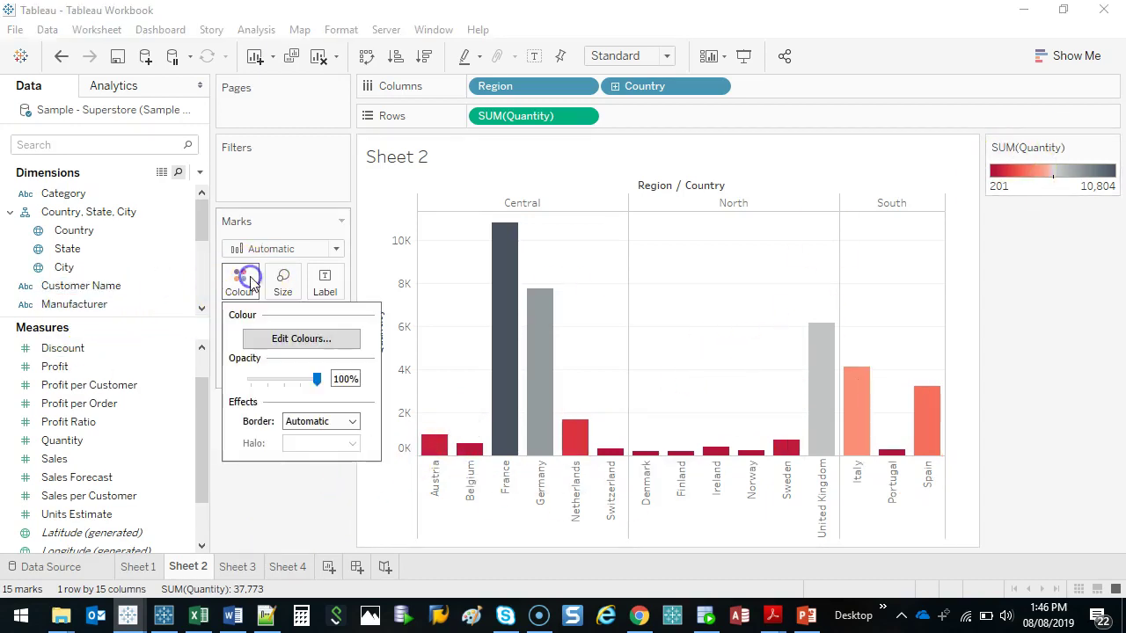
pyautogui.moveTo(271, 385); pyautogui.dragTo(319, 380)
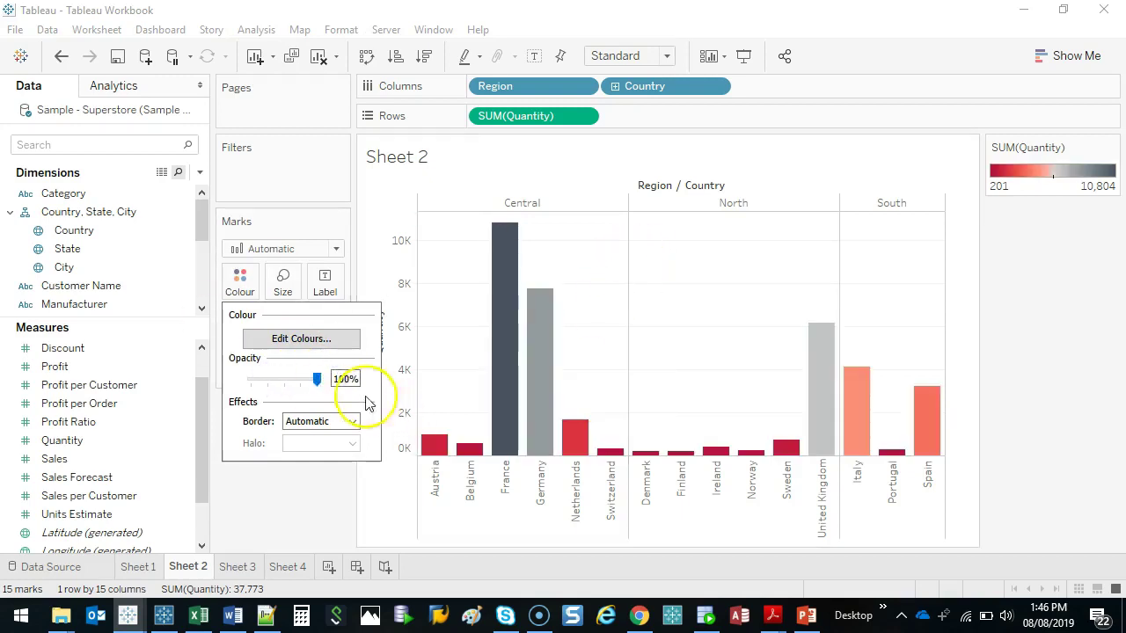
pyautogui.moveTo(443, 435)
pyautogui.click(350, 422)
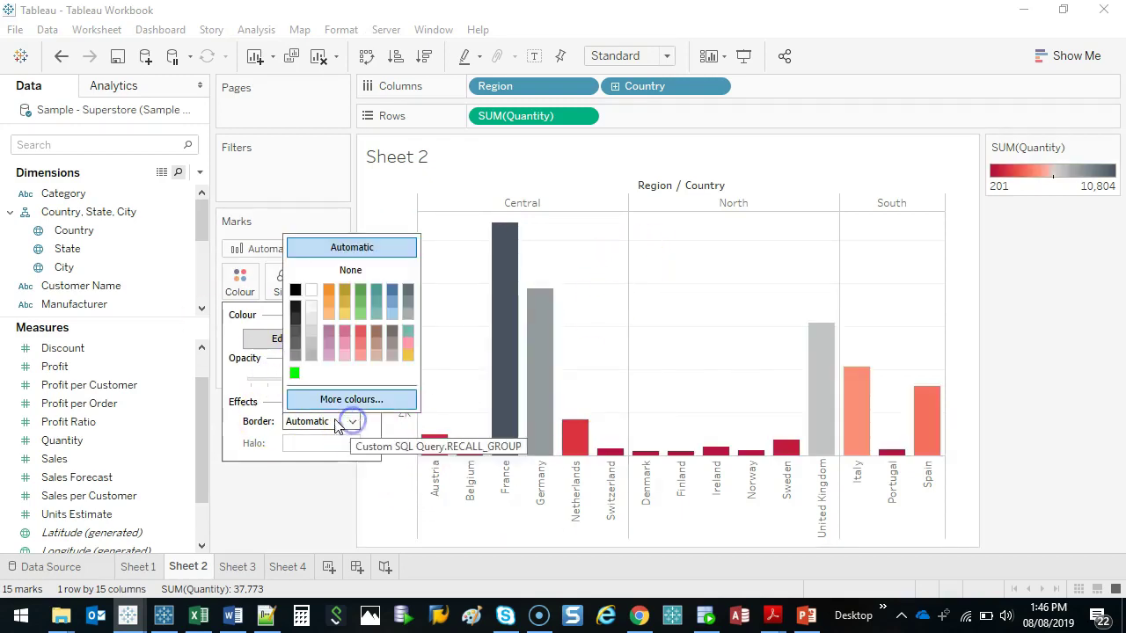
pyautogui.click(295, 291)
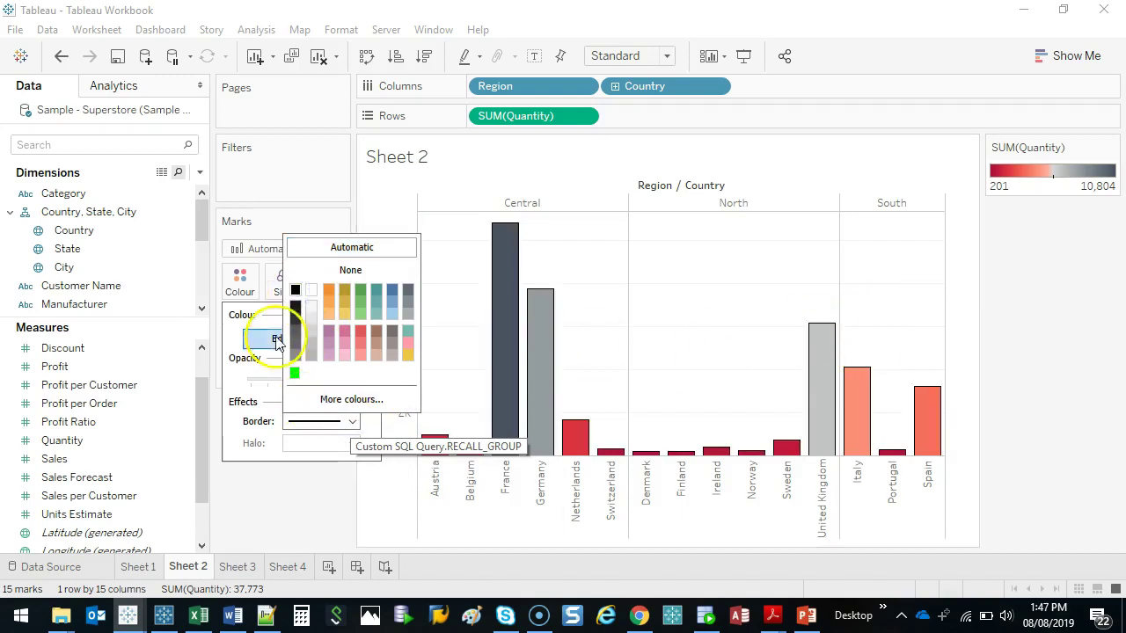
pyautogui.click(361, 273)
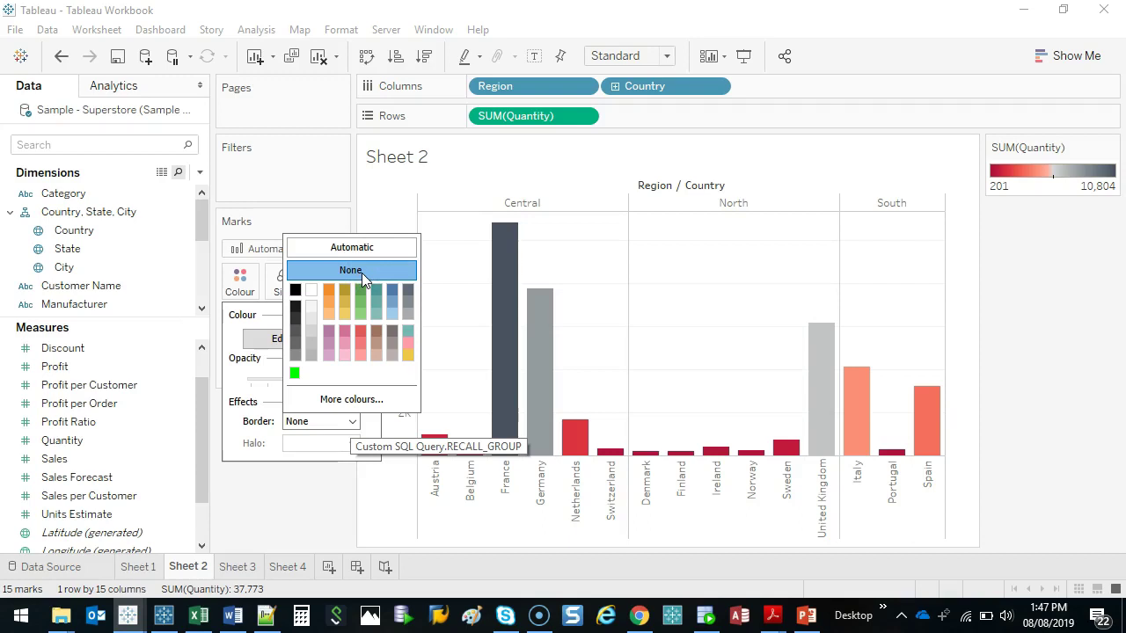
pyautogui.click(717, 301)
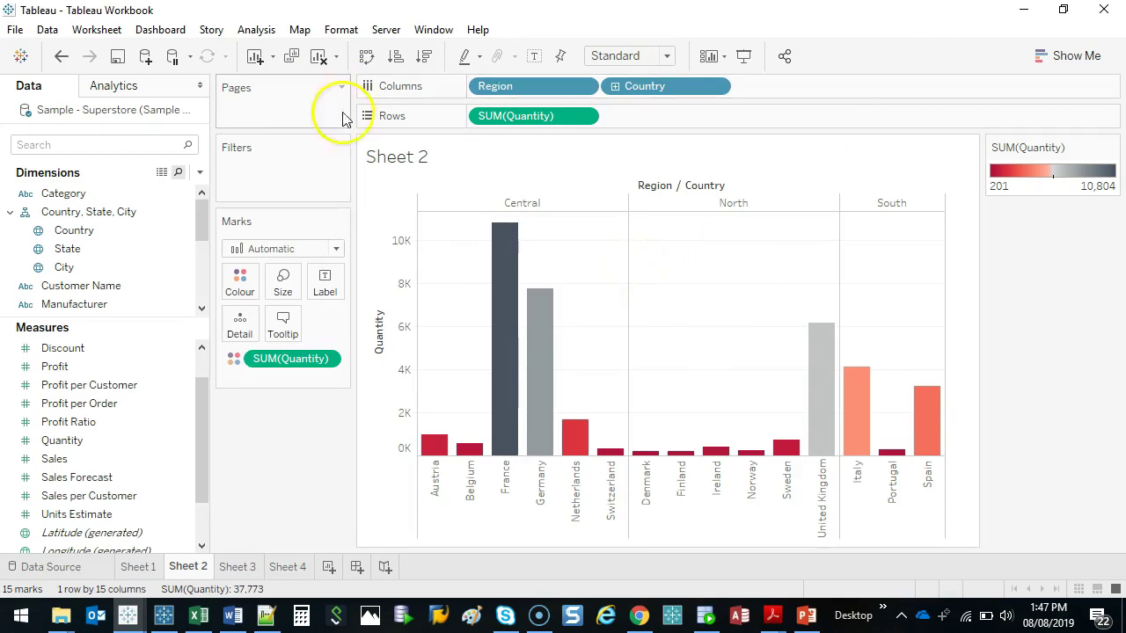
# Hide the Region / Country field labels for columns above the bar chart.
pyautogui.rightClick(677, 192)
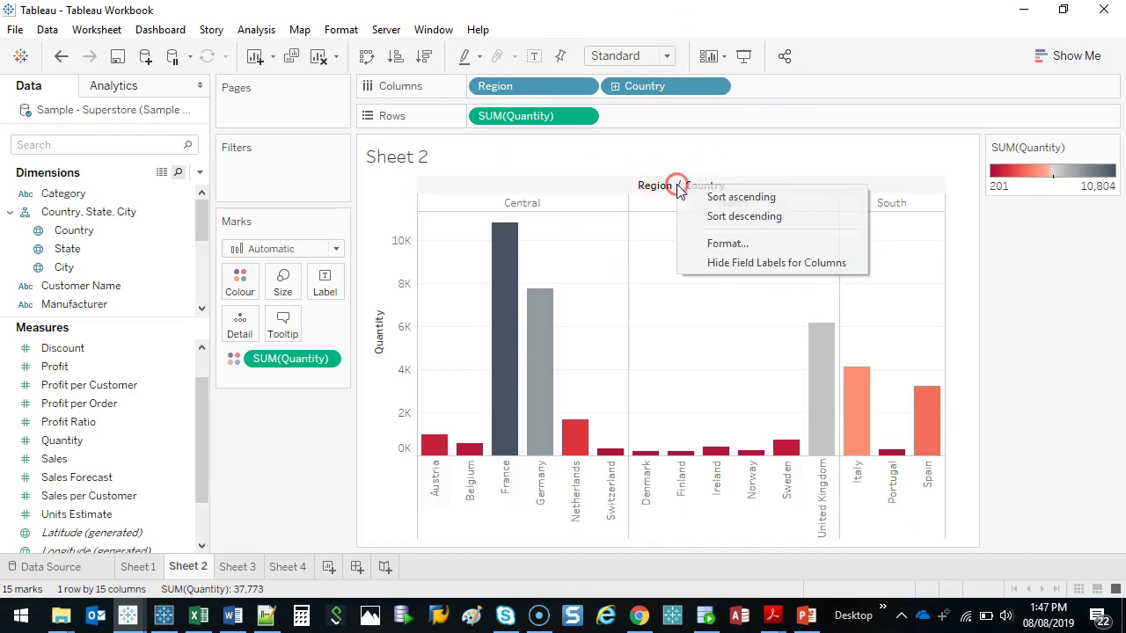
pyautogui.click(742, 264)
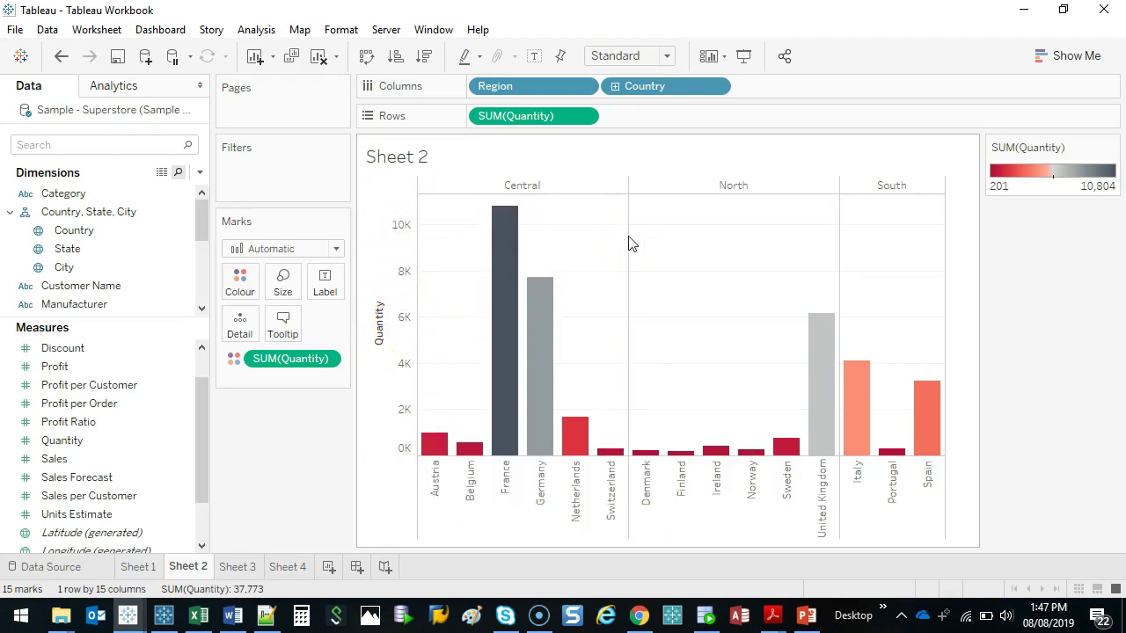
# Label the country bars with the Quantity measure and hide the Quantity axis header.
pyautogui.moveTo(62, 440); pyautogui.dragTo(326, 284)
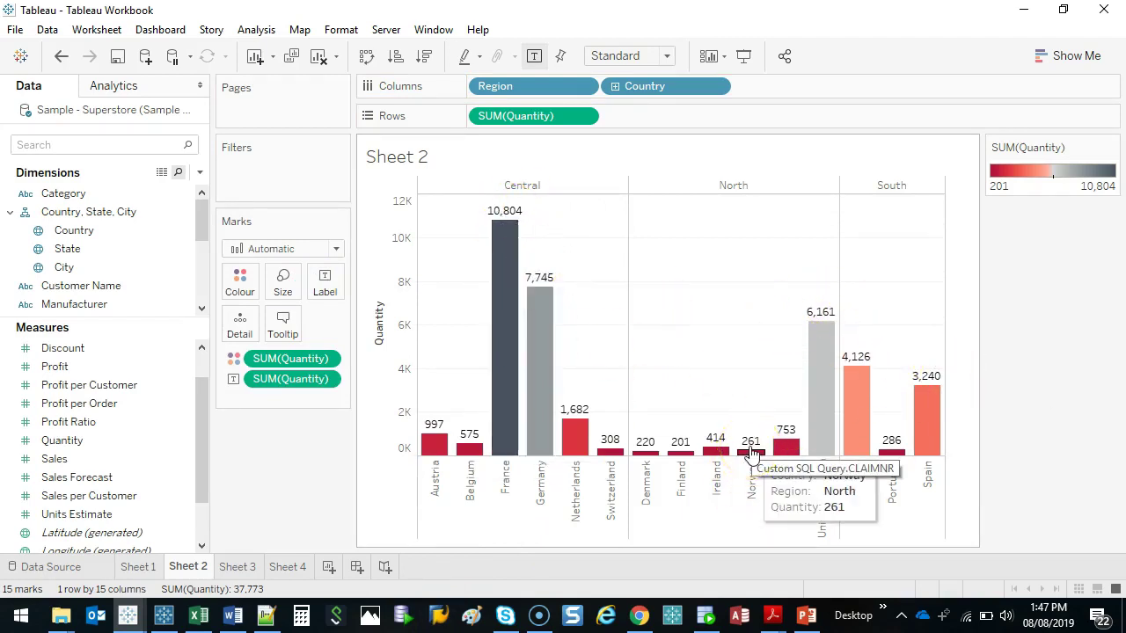
pyautogui.hotkey('ctrl', '2')
pyautogui.moveTo(545, 209)
pyautogui.mouseDown()
pyautogui.moveTo(490, 197)
pyautogui.moveTo(600, 255)
pyautogui.moveTo(565, 172)
pyautogui.moveTo(546, 192)
pyautogui.mouseUp()
pyautogui.moveTo(422, 171)
pyautogui.mouseDown()
pyautogui.moveTo(342, 462)
pyautogui.moveTo(406, 136)
pyautogui.mouseUp()
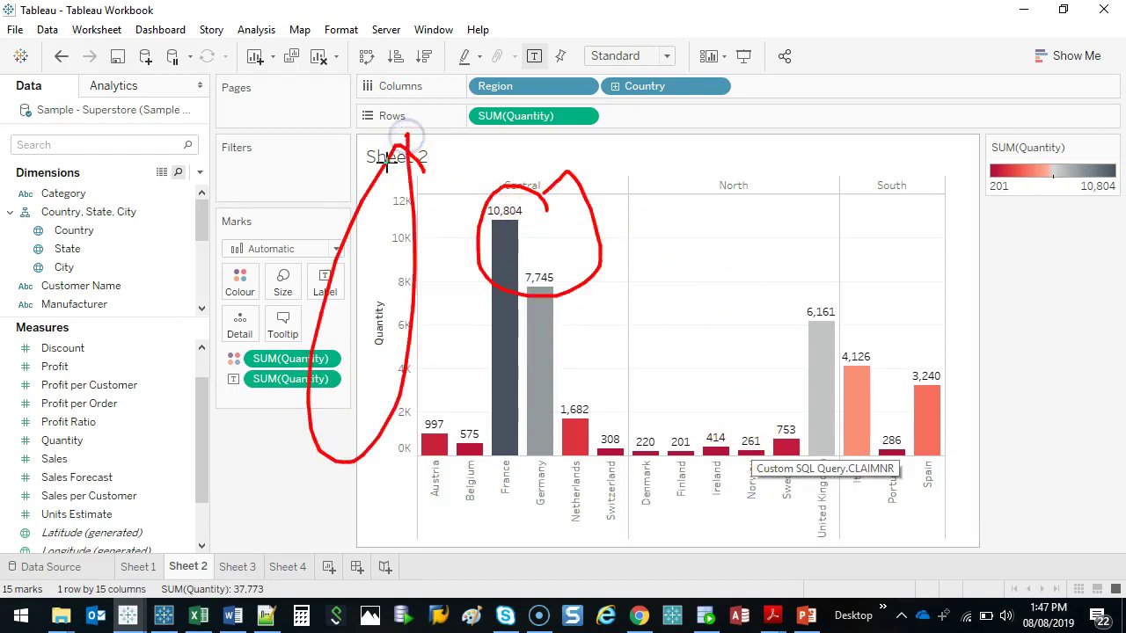
pyautogui.press('Escape')
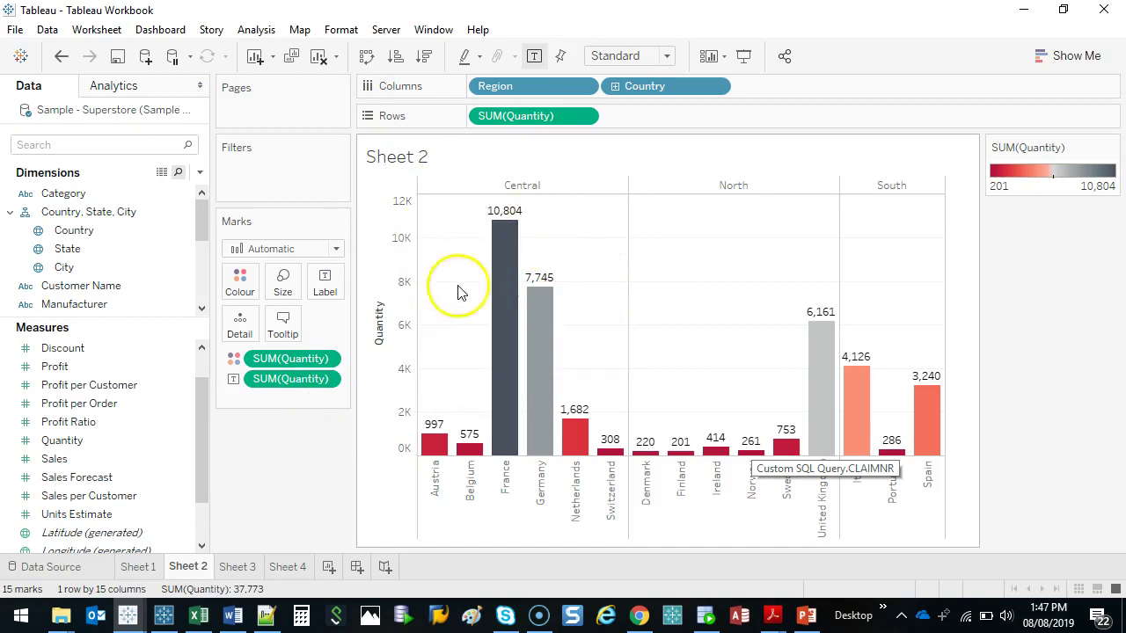
pyautogui.rightClick(395, 292)
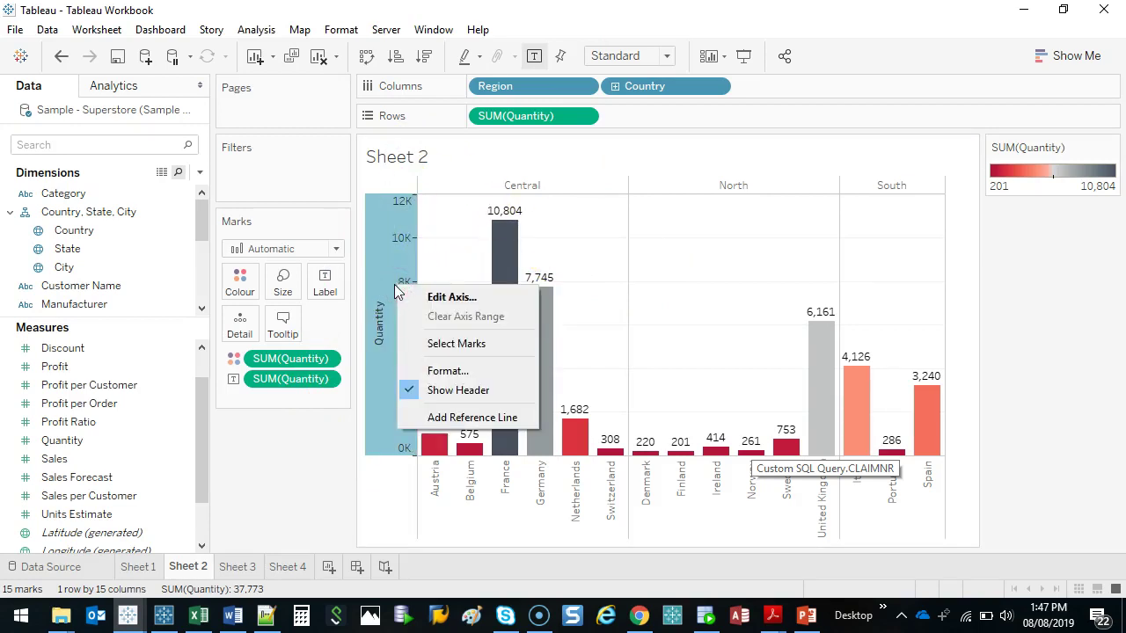
pyautogui.click(454, 393)
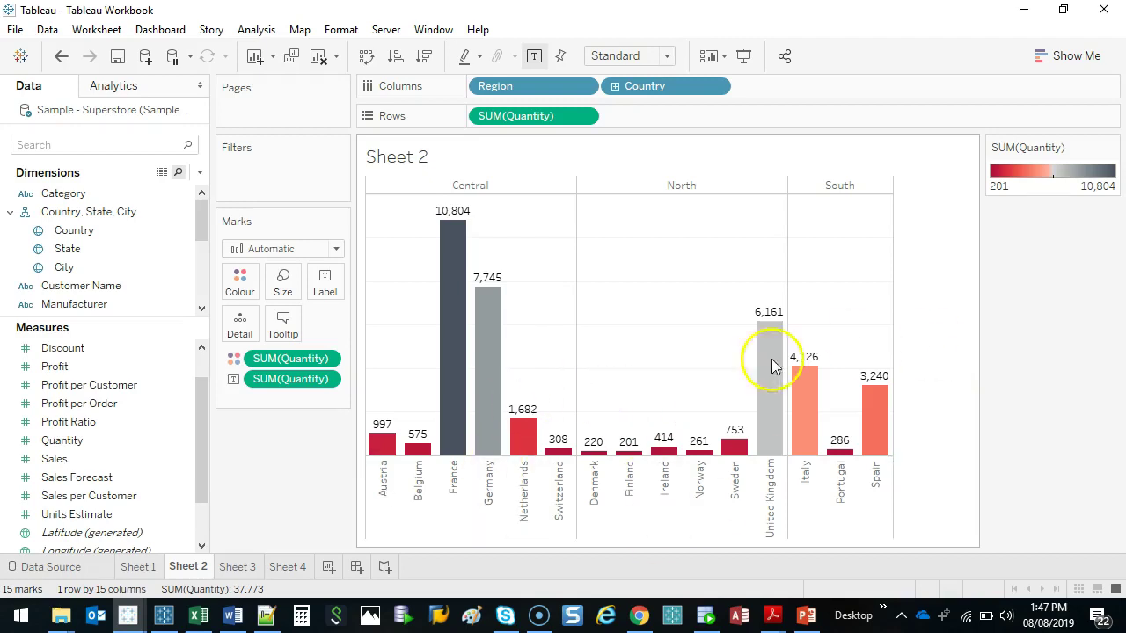
# Change the Quantity colour palette of the country bars to Red-Green Diverging.
pyautogui.moveTo(598, 457)
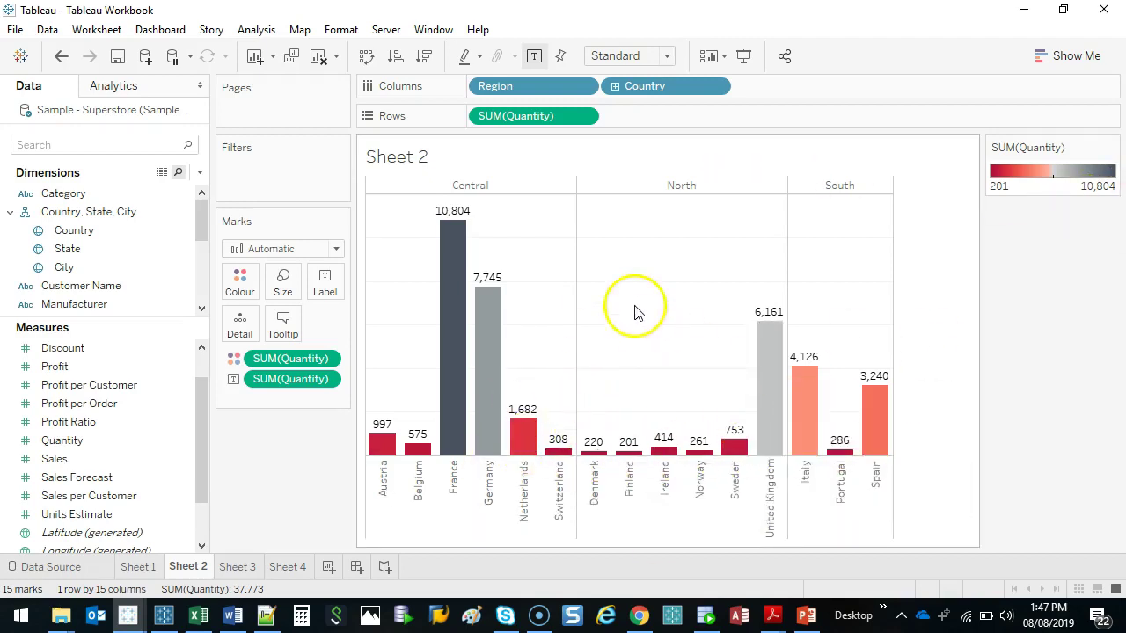
pyautogui.click(1075, 177)
pyautogui.click(1075, 176)
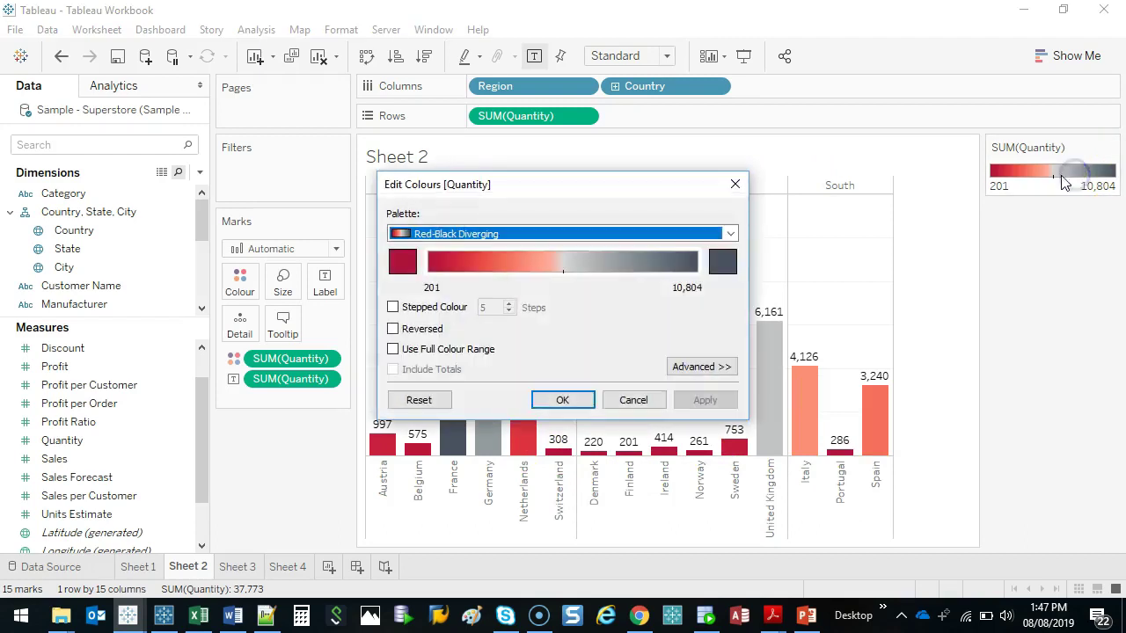
pyautogui.click(659, 234)
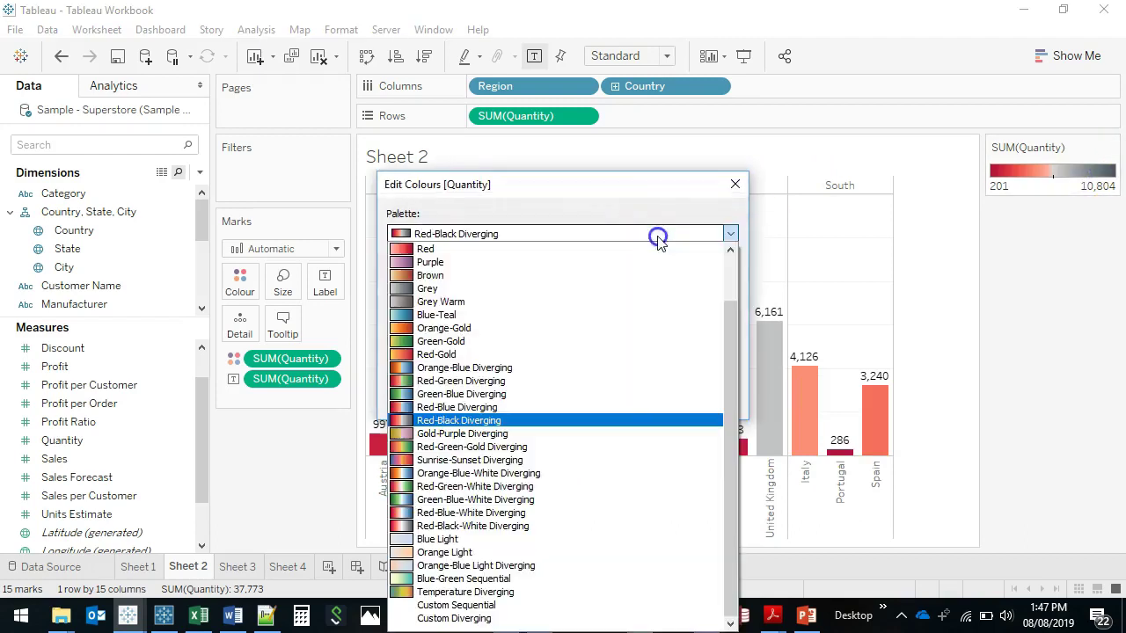
pyautogui.click(503, 381)
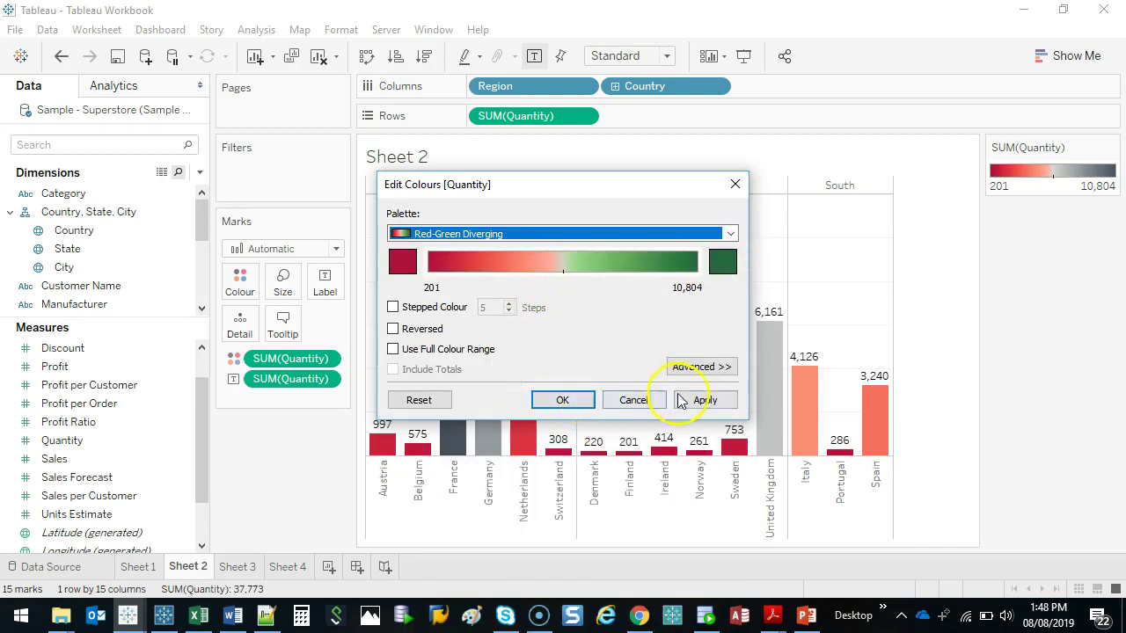
pyautogui.click(560, 399)
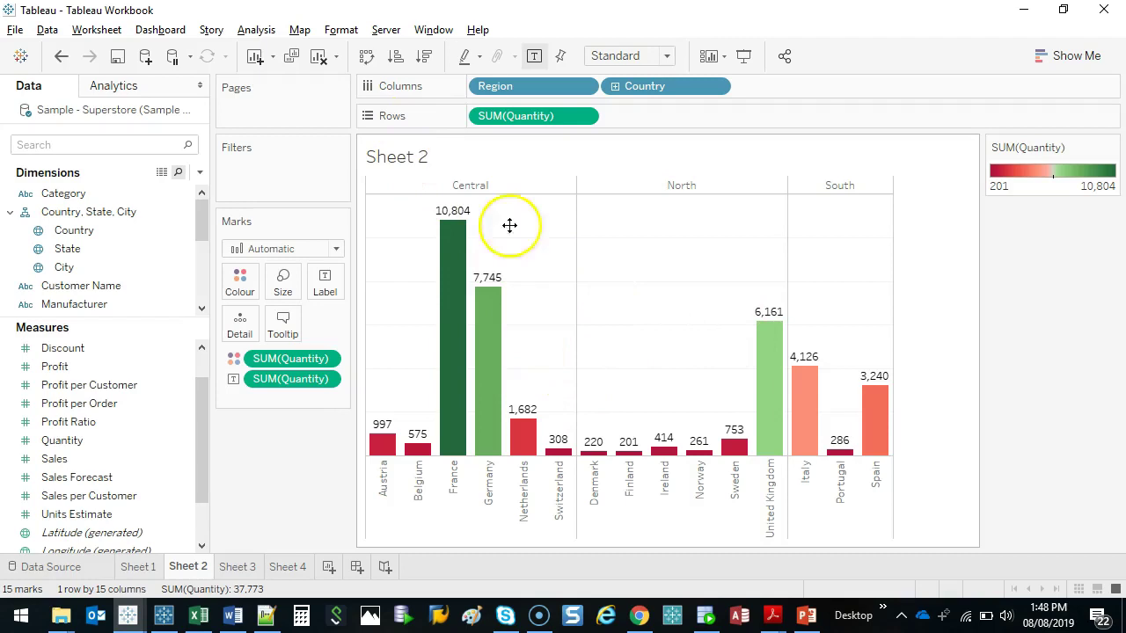
# Try ascending order for the country bars, and sort them by Quantity in descending order within each region.
pyautogui.moveTo(451, 50); pyautogui.dragTo(429, 42)
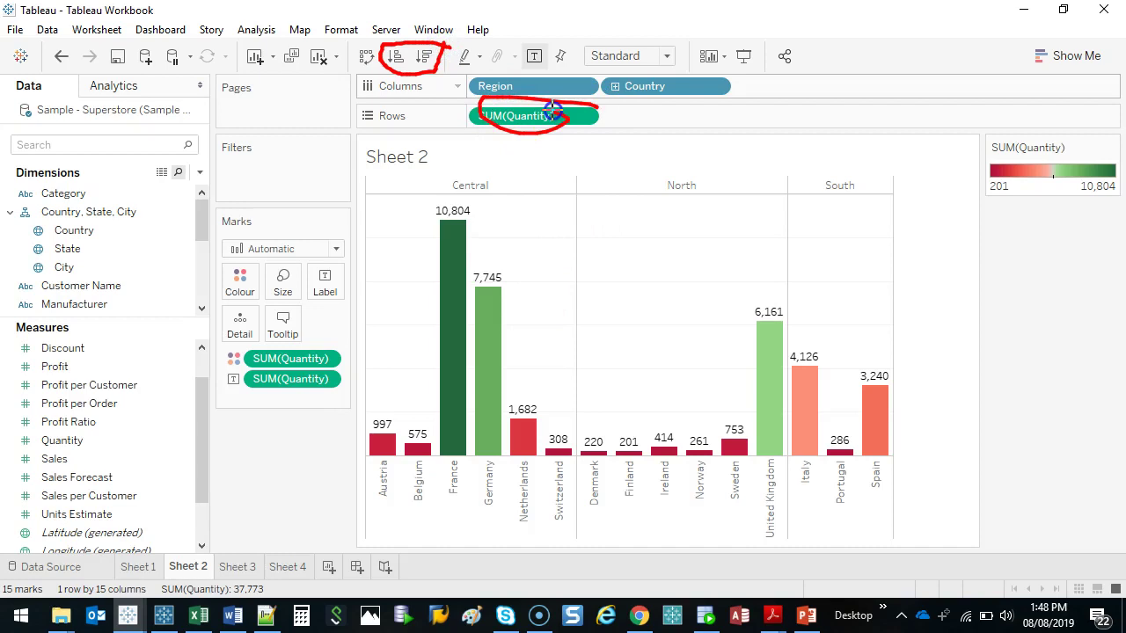
pyautogui.press('Escape')
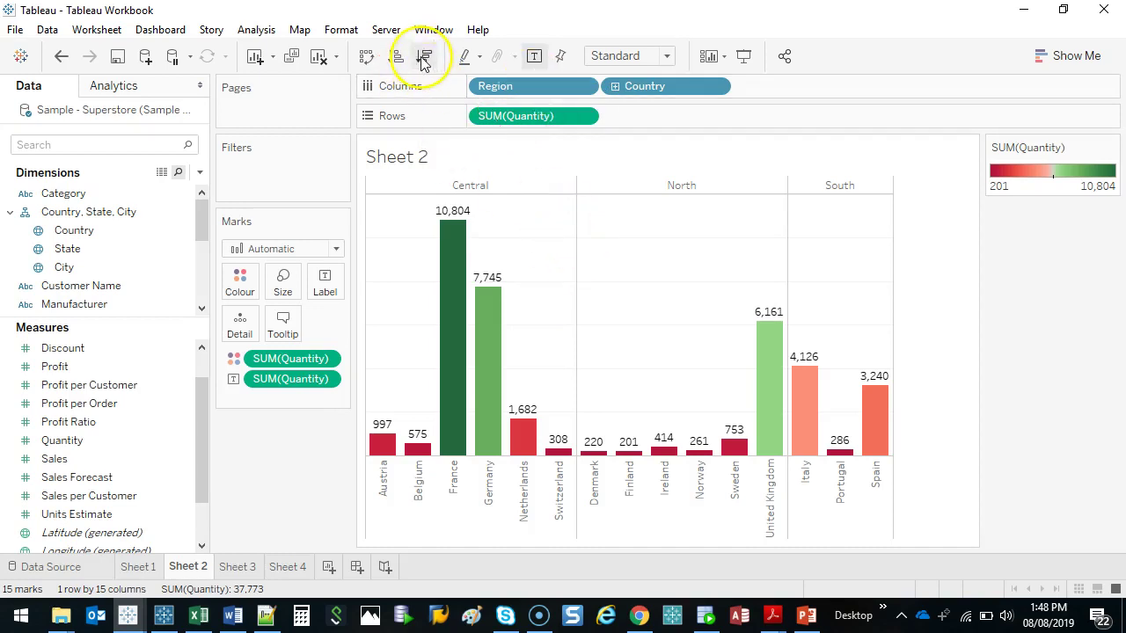
pyautogui.click(423, 58)
pyautogui.click(394, 55)
pyautogui.click(423, 57)
pyautogui.click(240, 509)
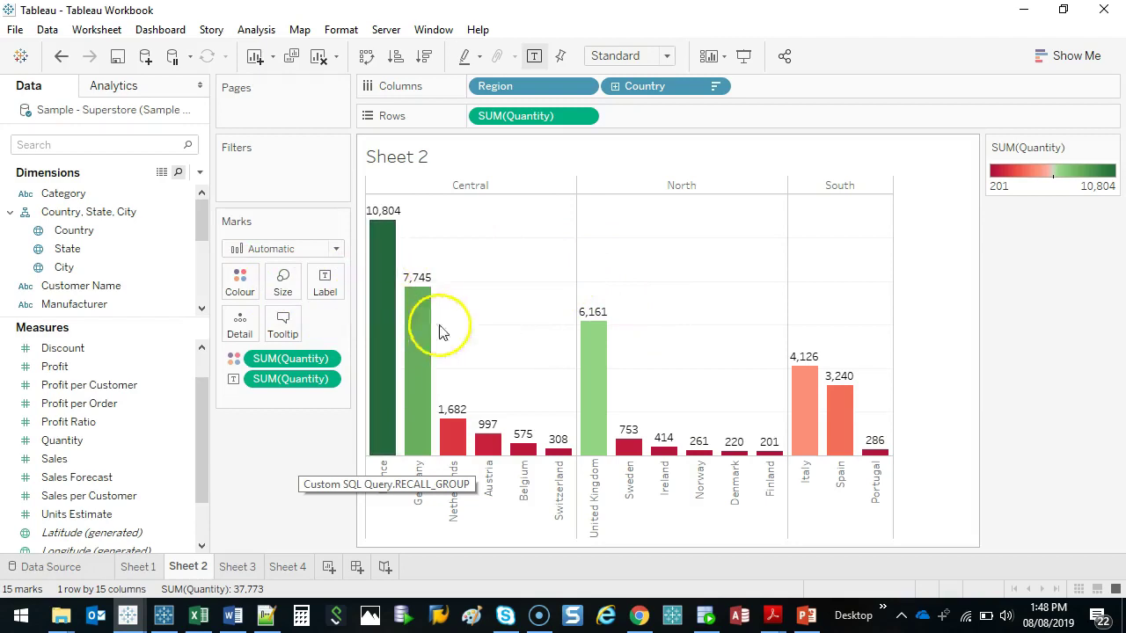
# Try narrower and wider sizes for the country bars, and set their size to the middle of the range.
pyautogui.click(280, 282)
pyautogui.moveTo(387, 323); pyautogui.dragTo(283, 327)
pyautogui.moveTo(356, 333); pyautogui.dragTo(519, 369)
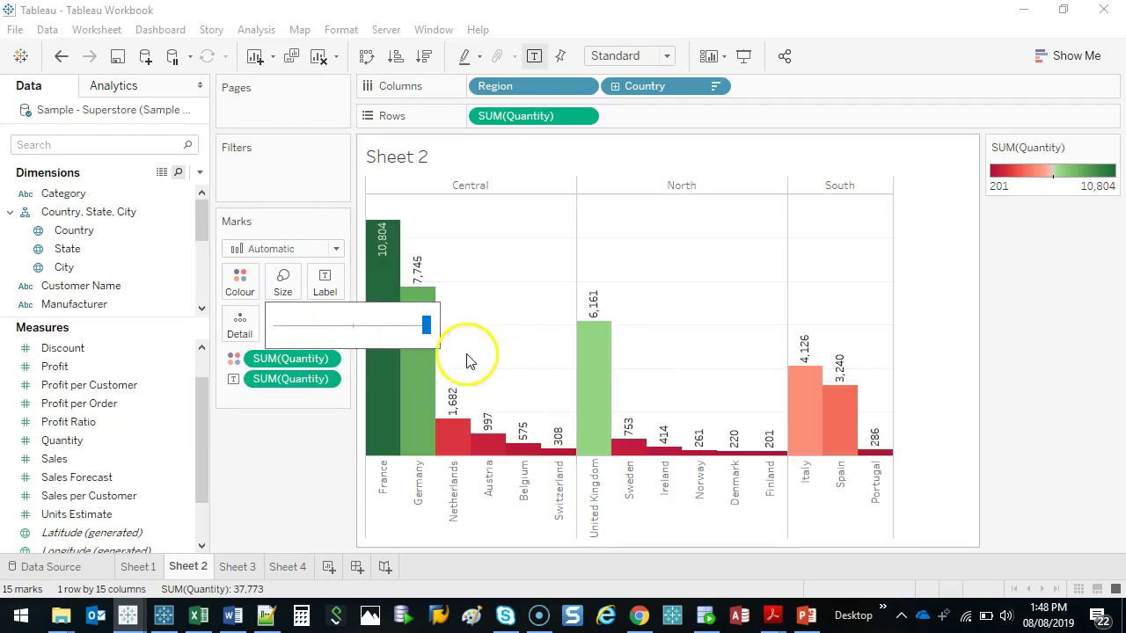
pyautogui.click(355, 327)
pyautogui.click(302, 451)
pyautogui.click(282, 280)
pyautogui.click(313, 325)
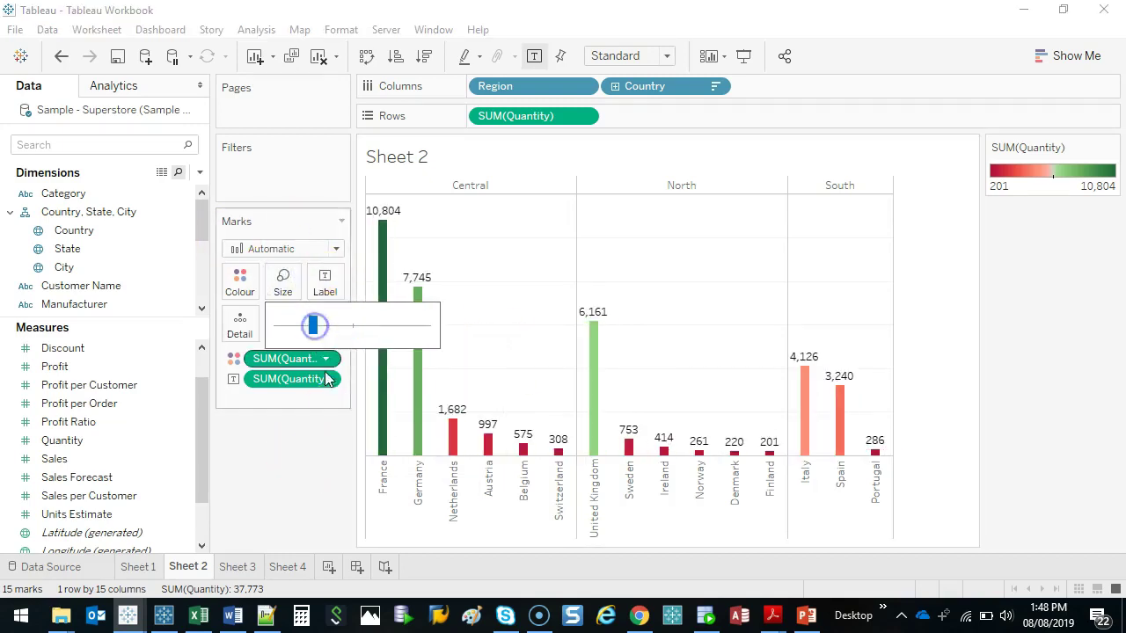
pyautogui.click(341, 327)
pyautogui.click(353, 327)
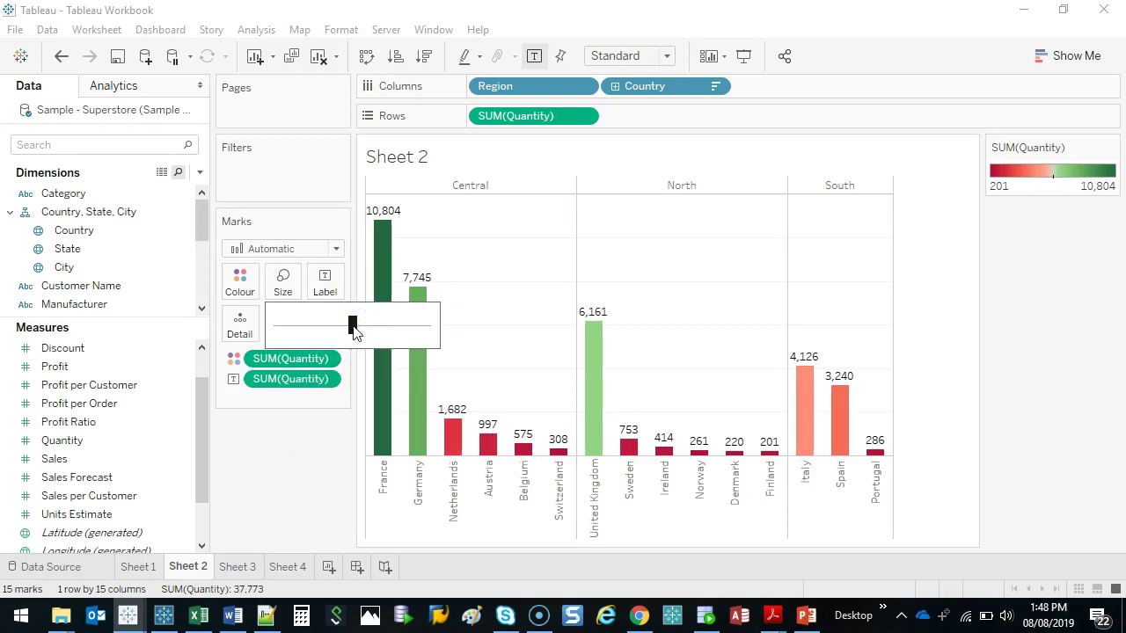
pyautogui.click(285, 467)
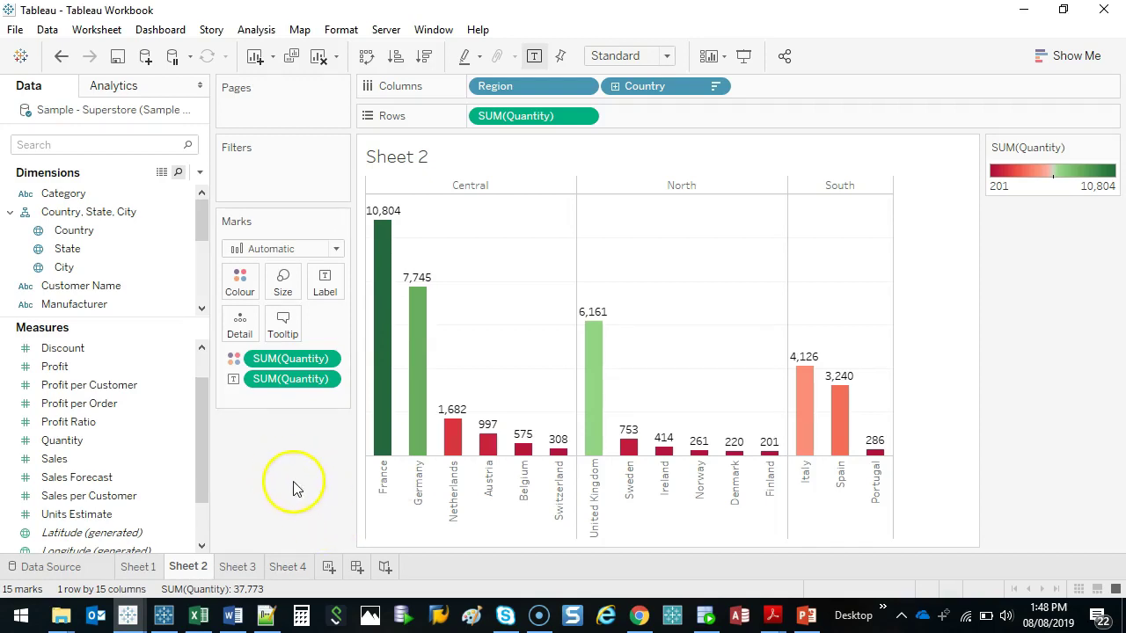